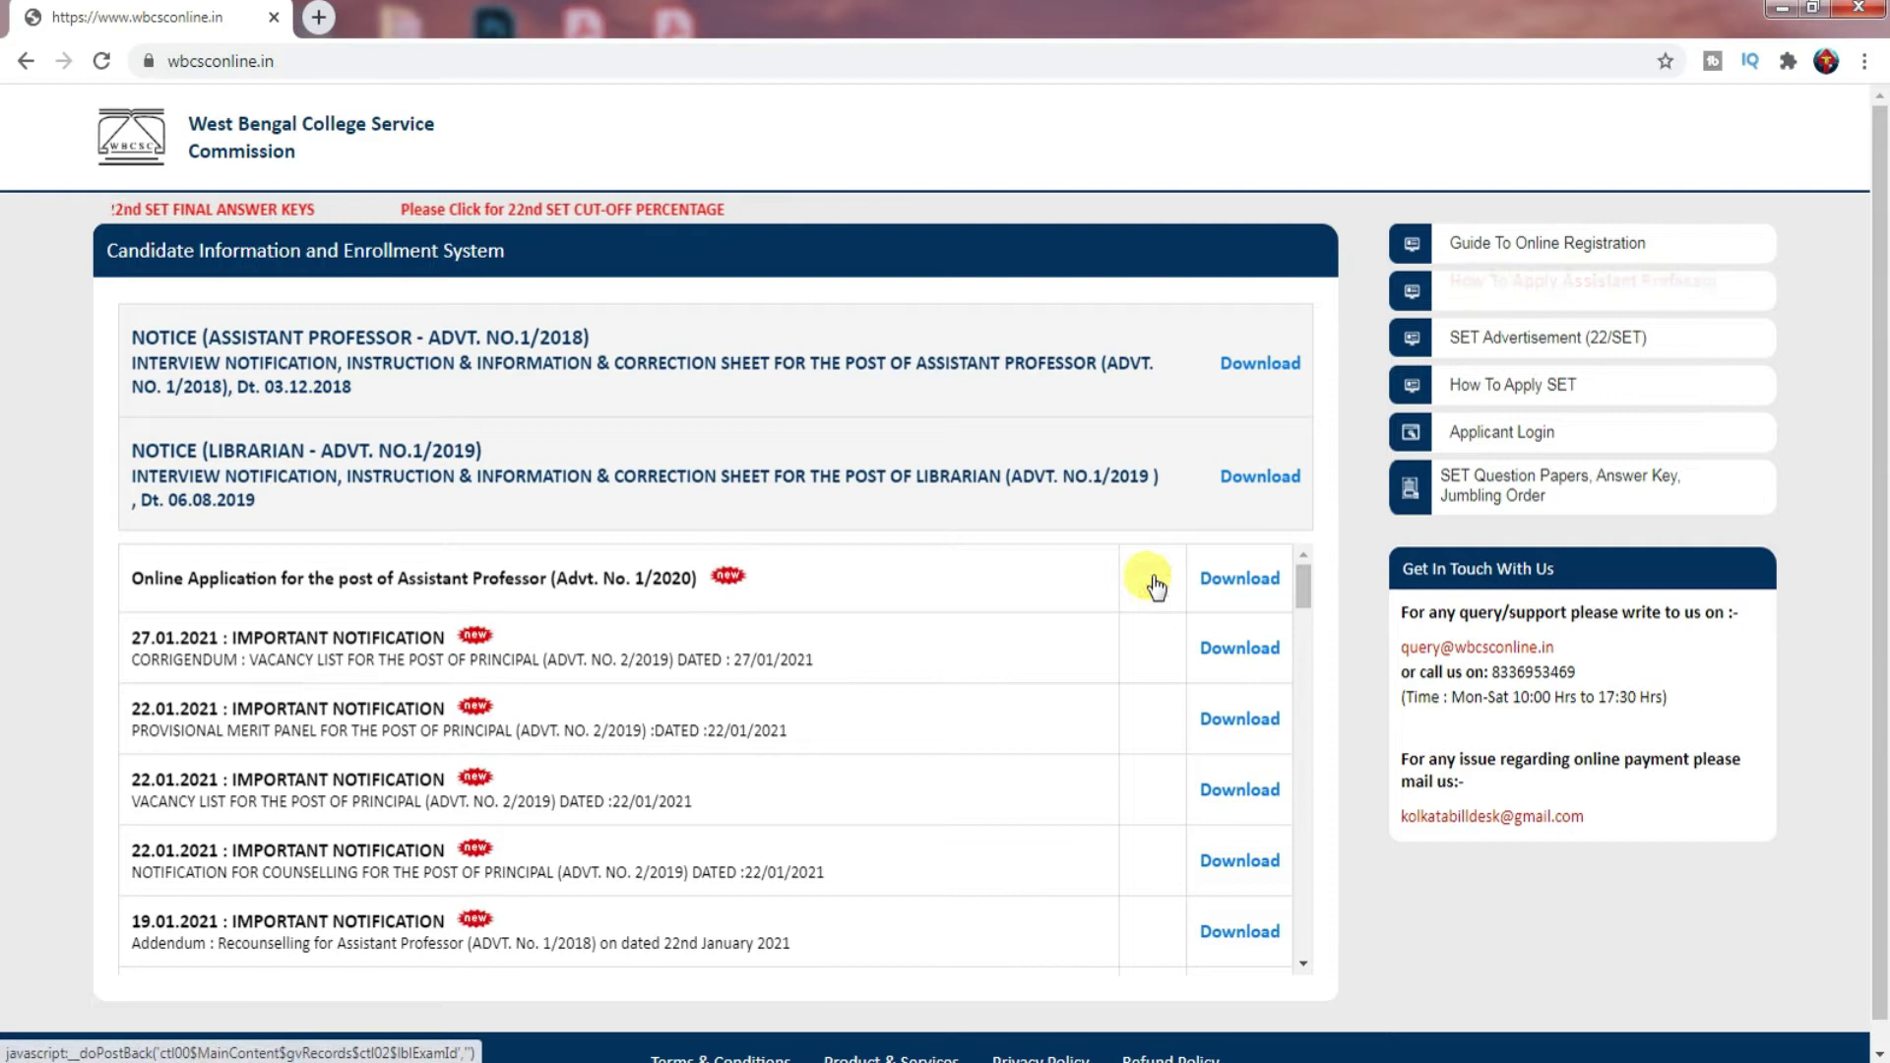
# Step: Open the Assistant Professor Advt. No. 1/2020 notice PDF in a new tab and read through it
pyautogui.rightClick(1230, 588)
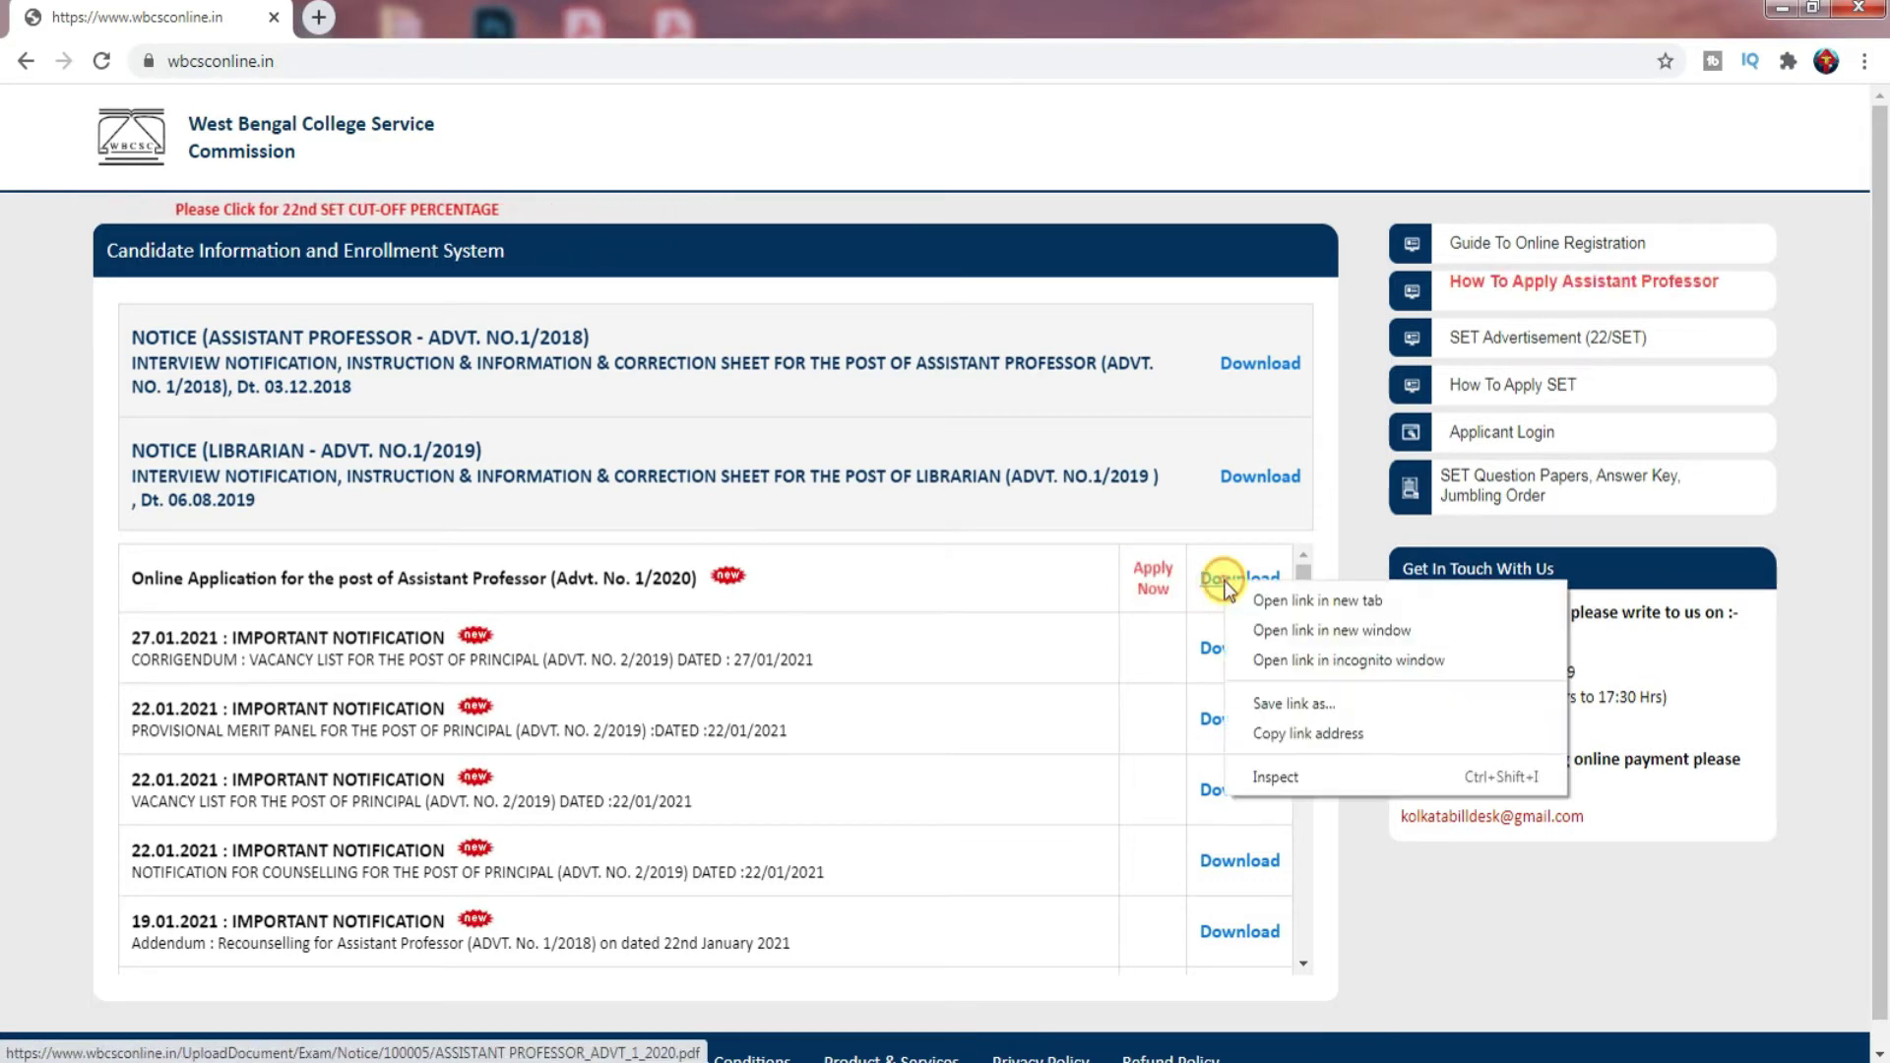
pyautogui.click(1277, 598)
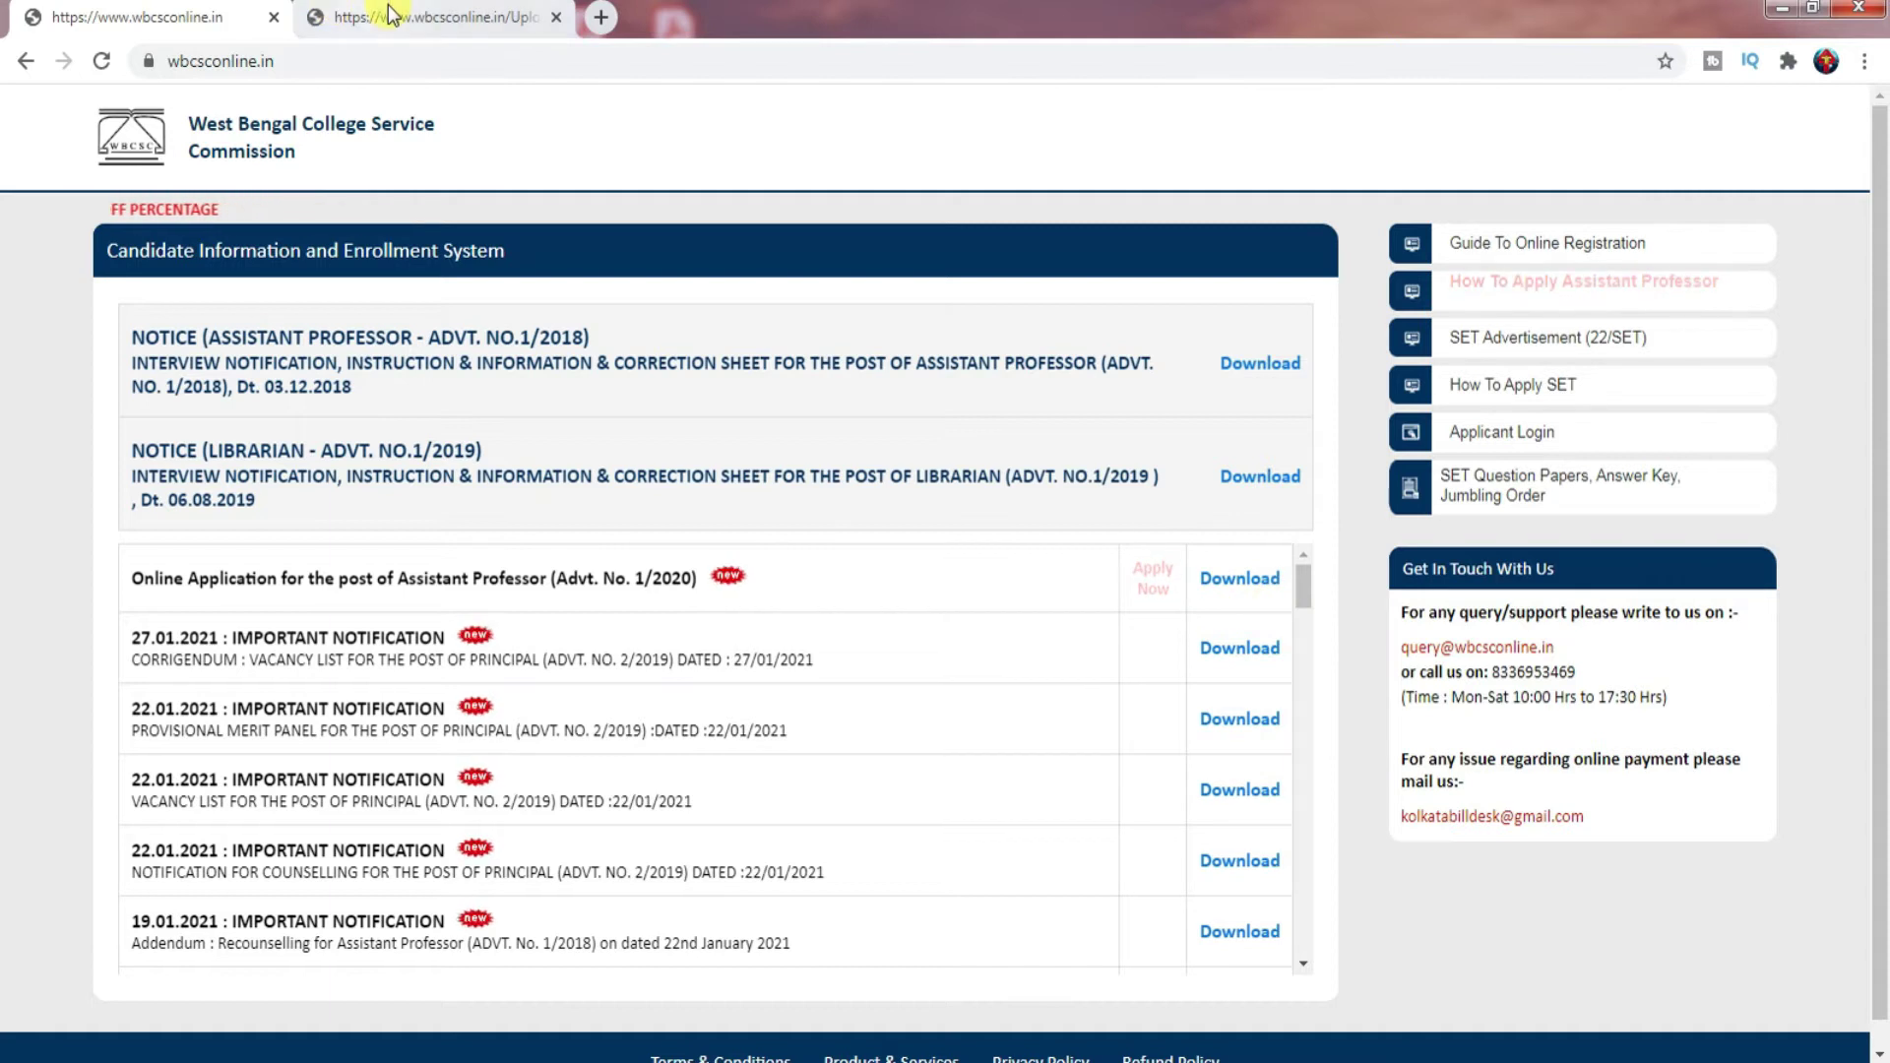
pyautogui.click(391, 13)
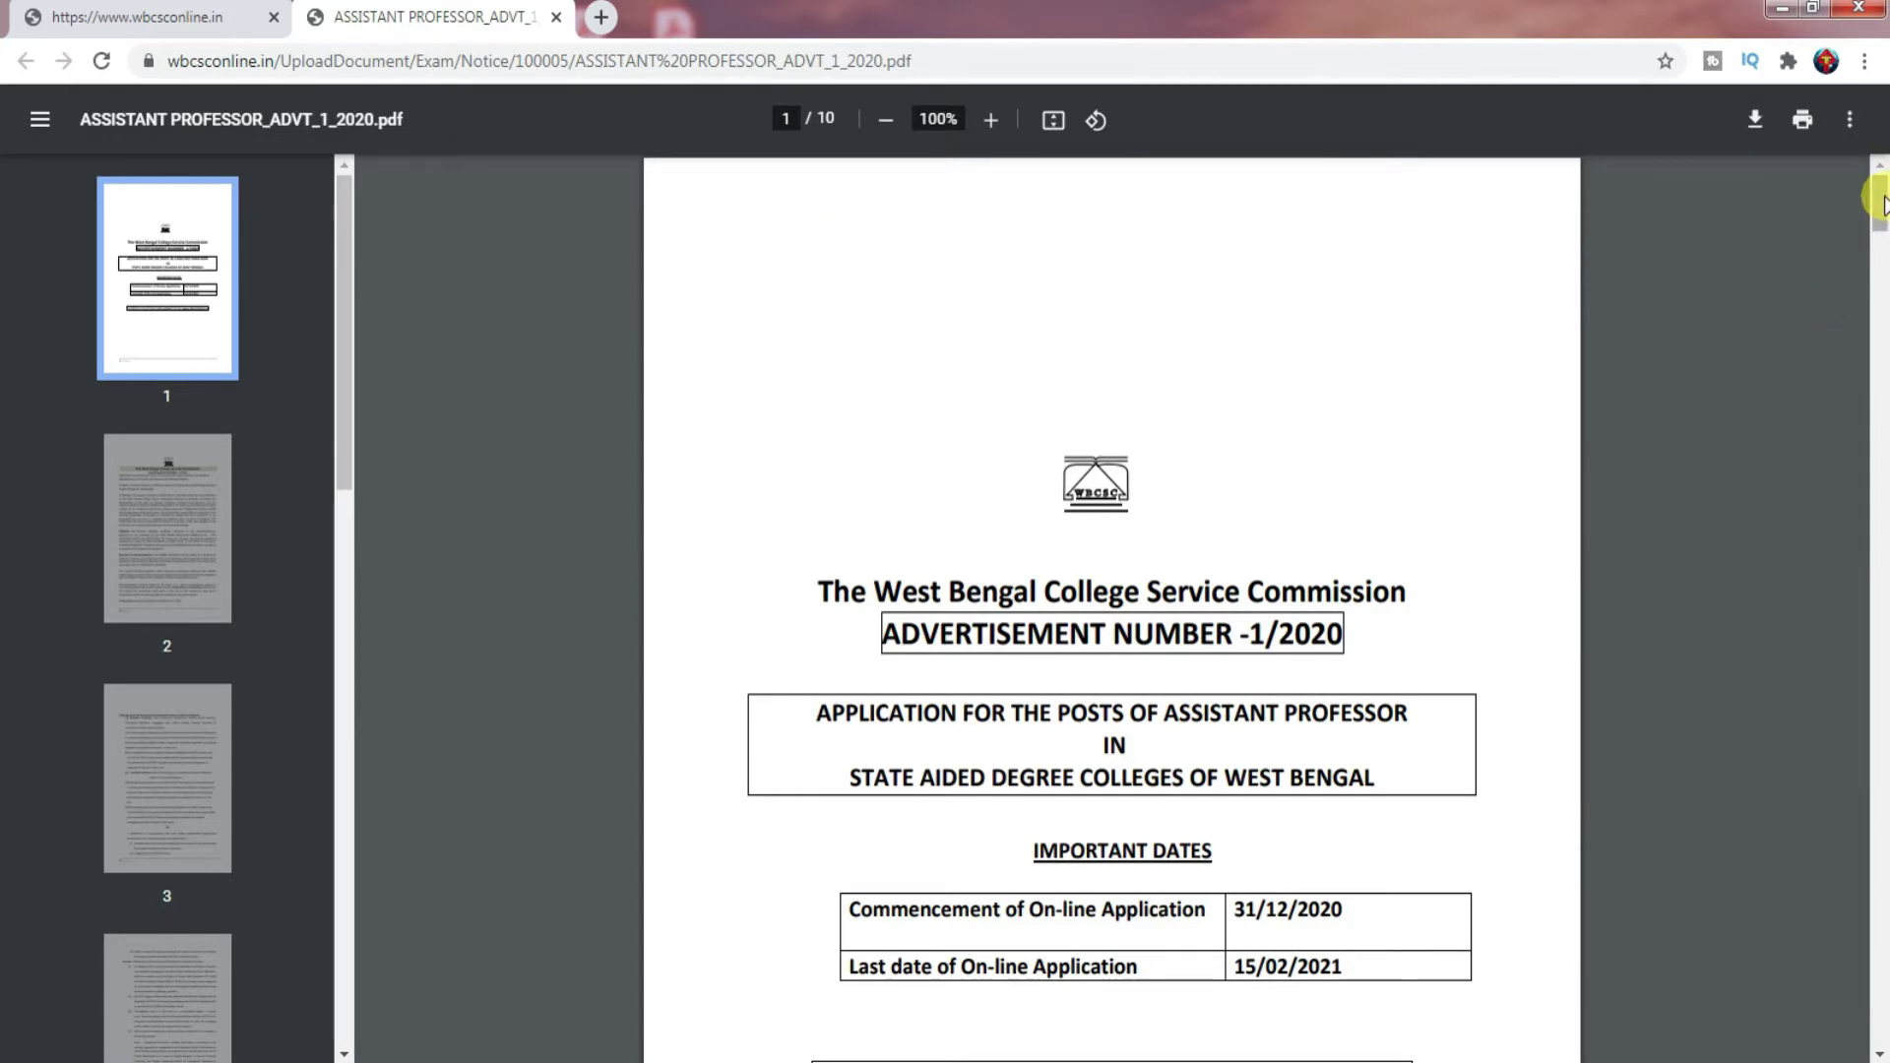
pyautogui.moveTo(1882, 207); pyautogui.dragTo(1881, 216)
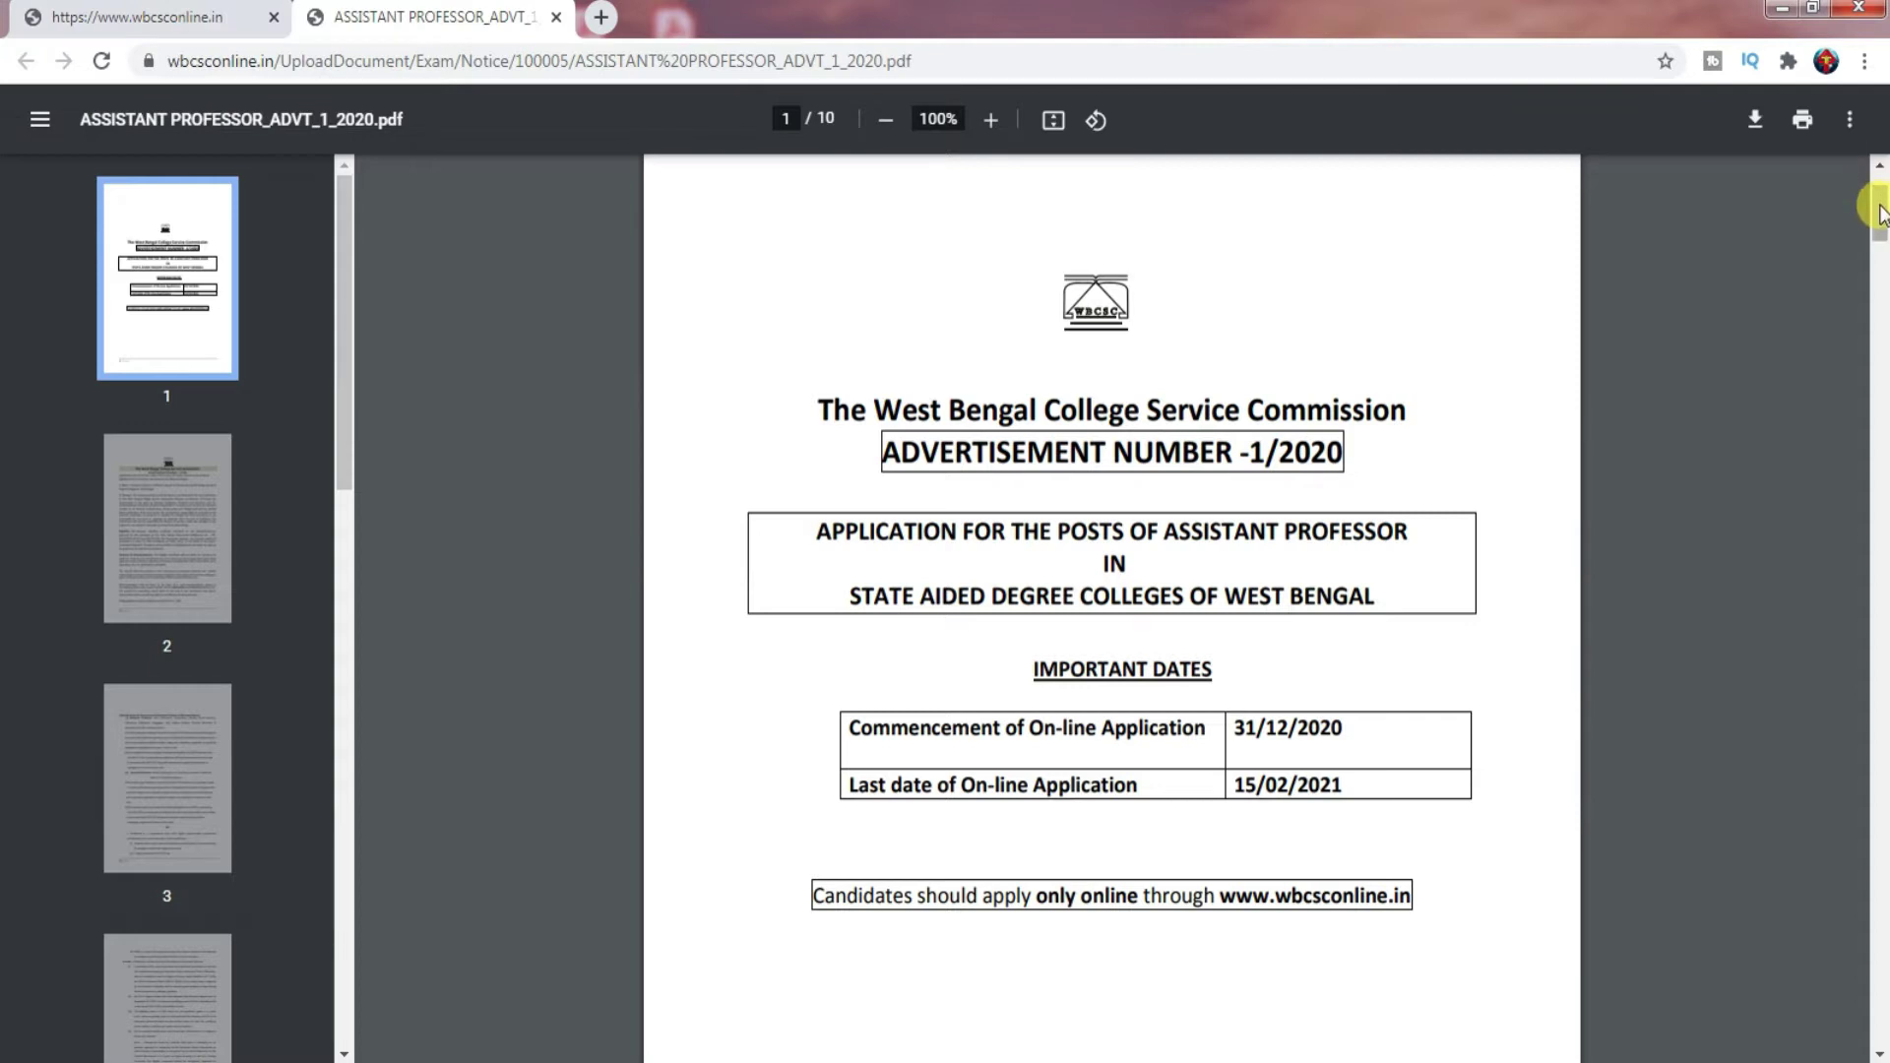
pyautogui.moveTo(1879, 212); pyautogui.dragTo(1880, 123)
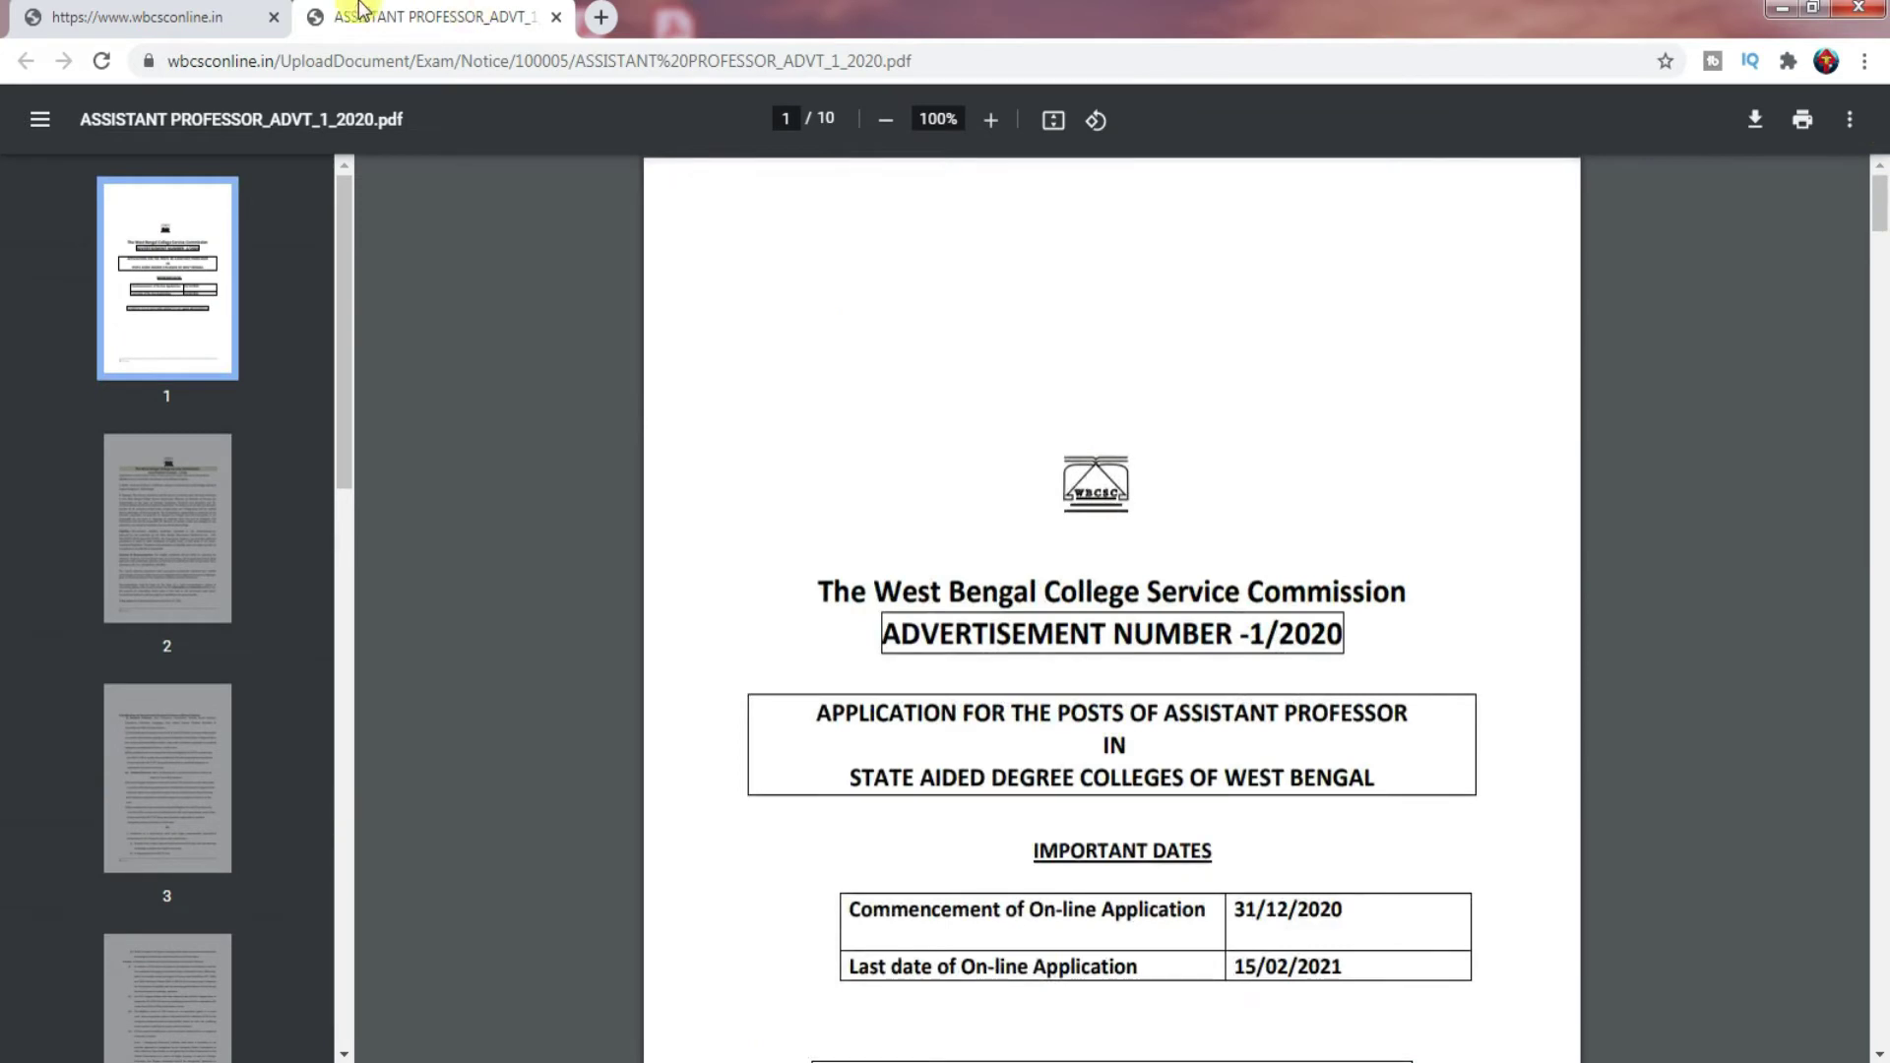
# Step: Return to the WBCSC Online tab and apply for Assistant Professor (Advt. No. 1/2020)
pyautogui.click(158, 12)
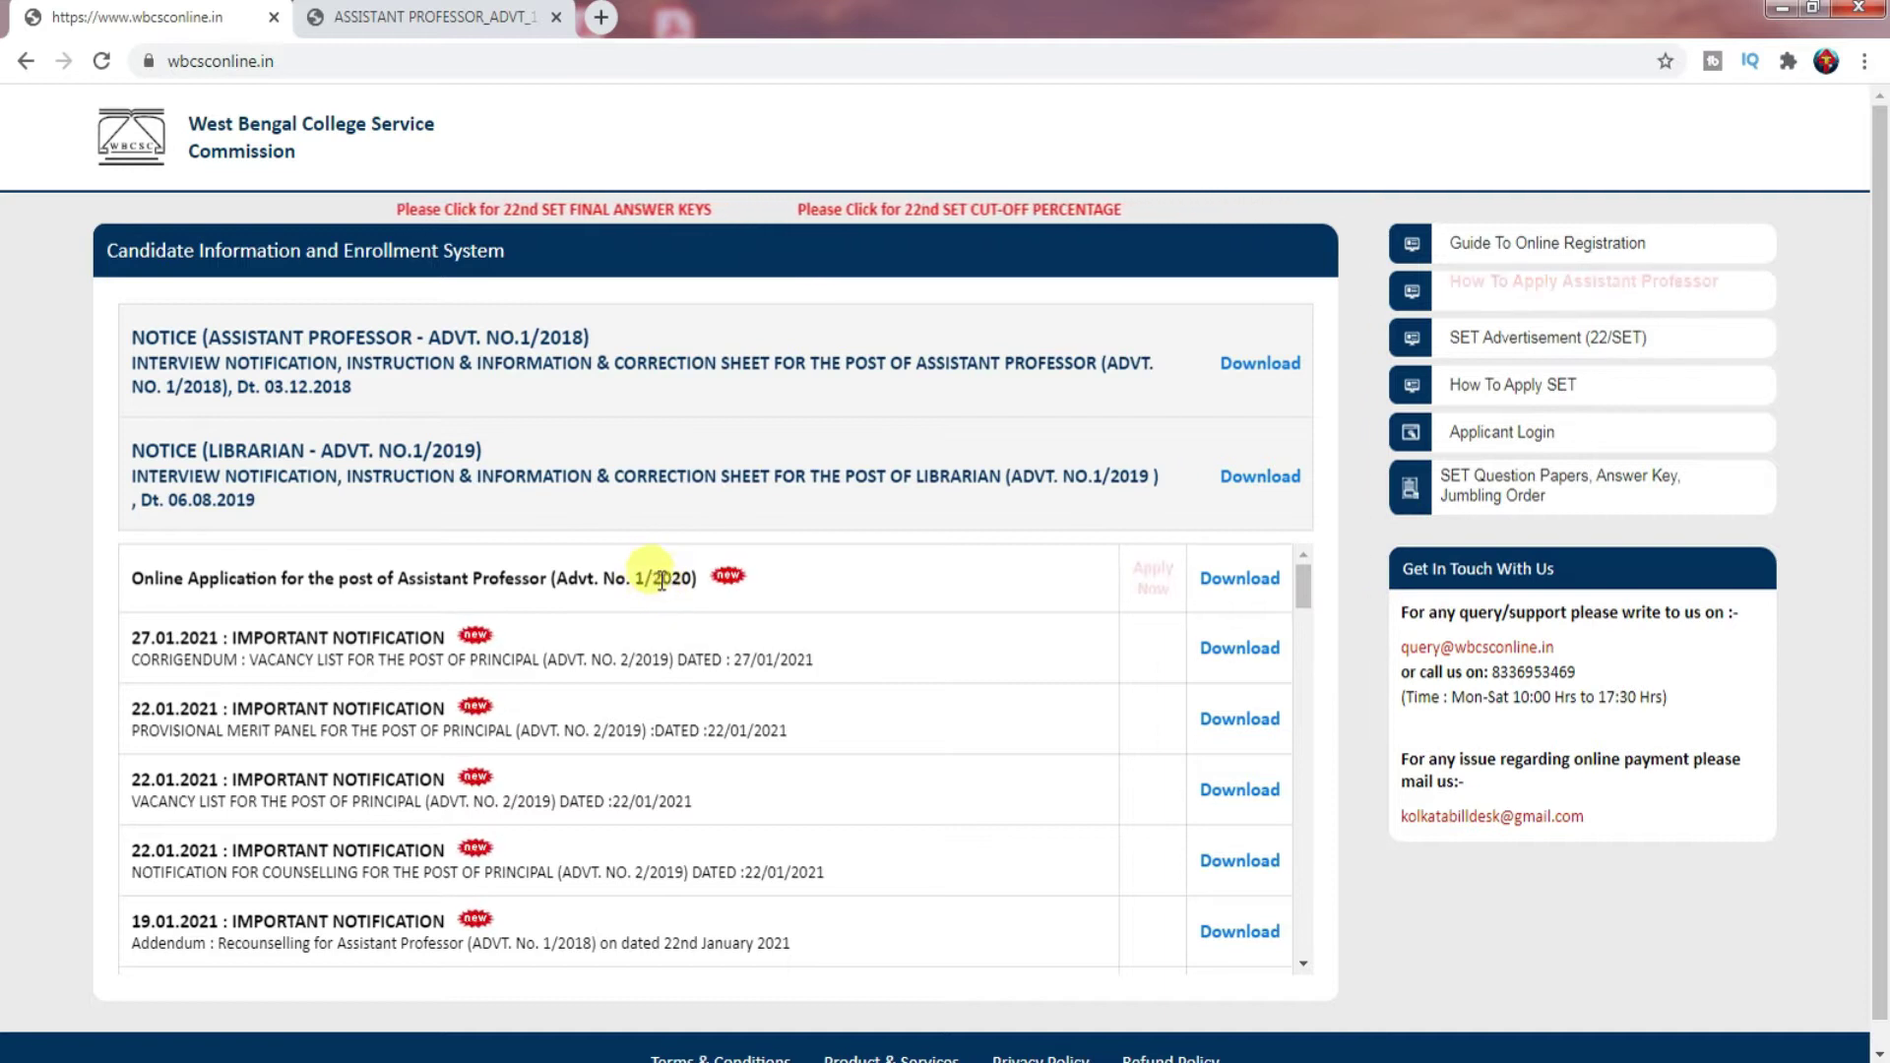
pyautogui.click(1159, 579)
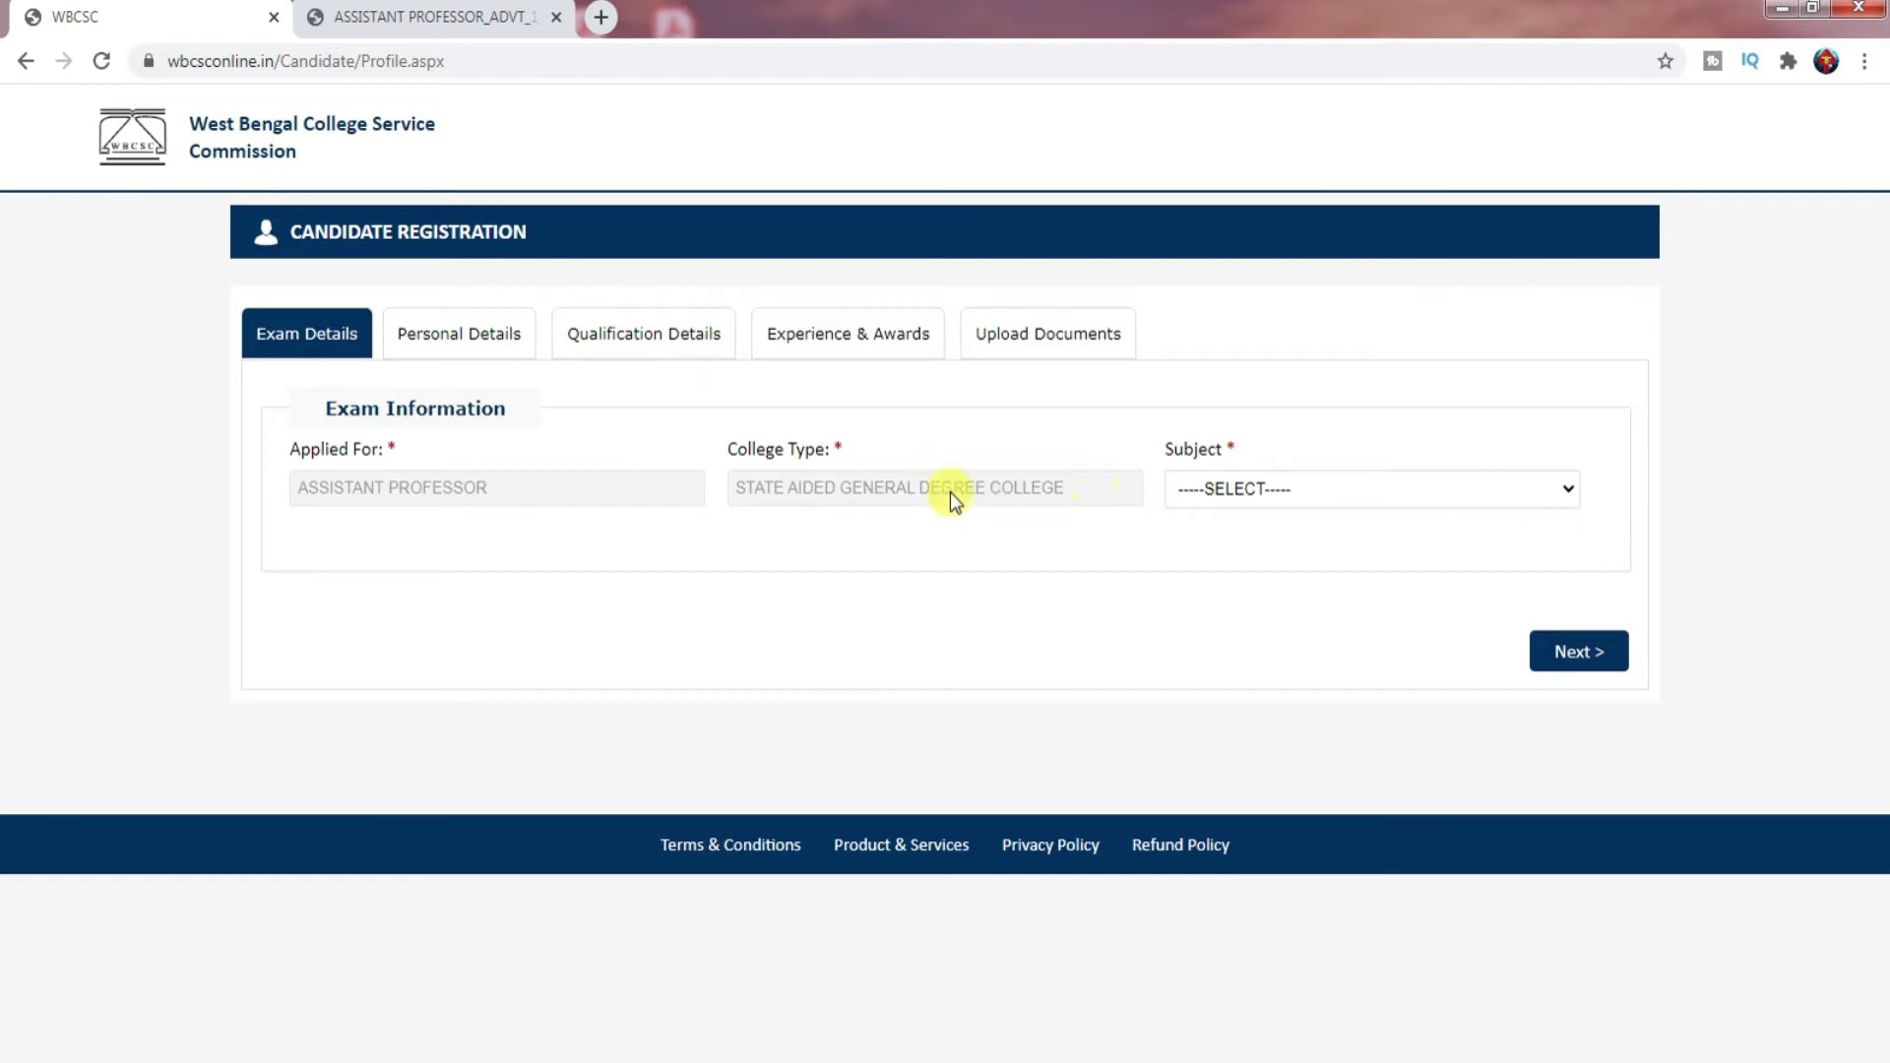
# Step: Pick SANSKRIT from the Subject dropdown on the Exam Details form
pyautogui.click(1347, 489)
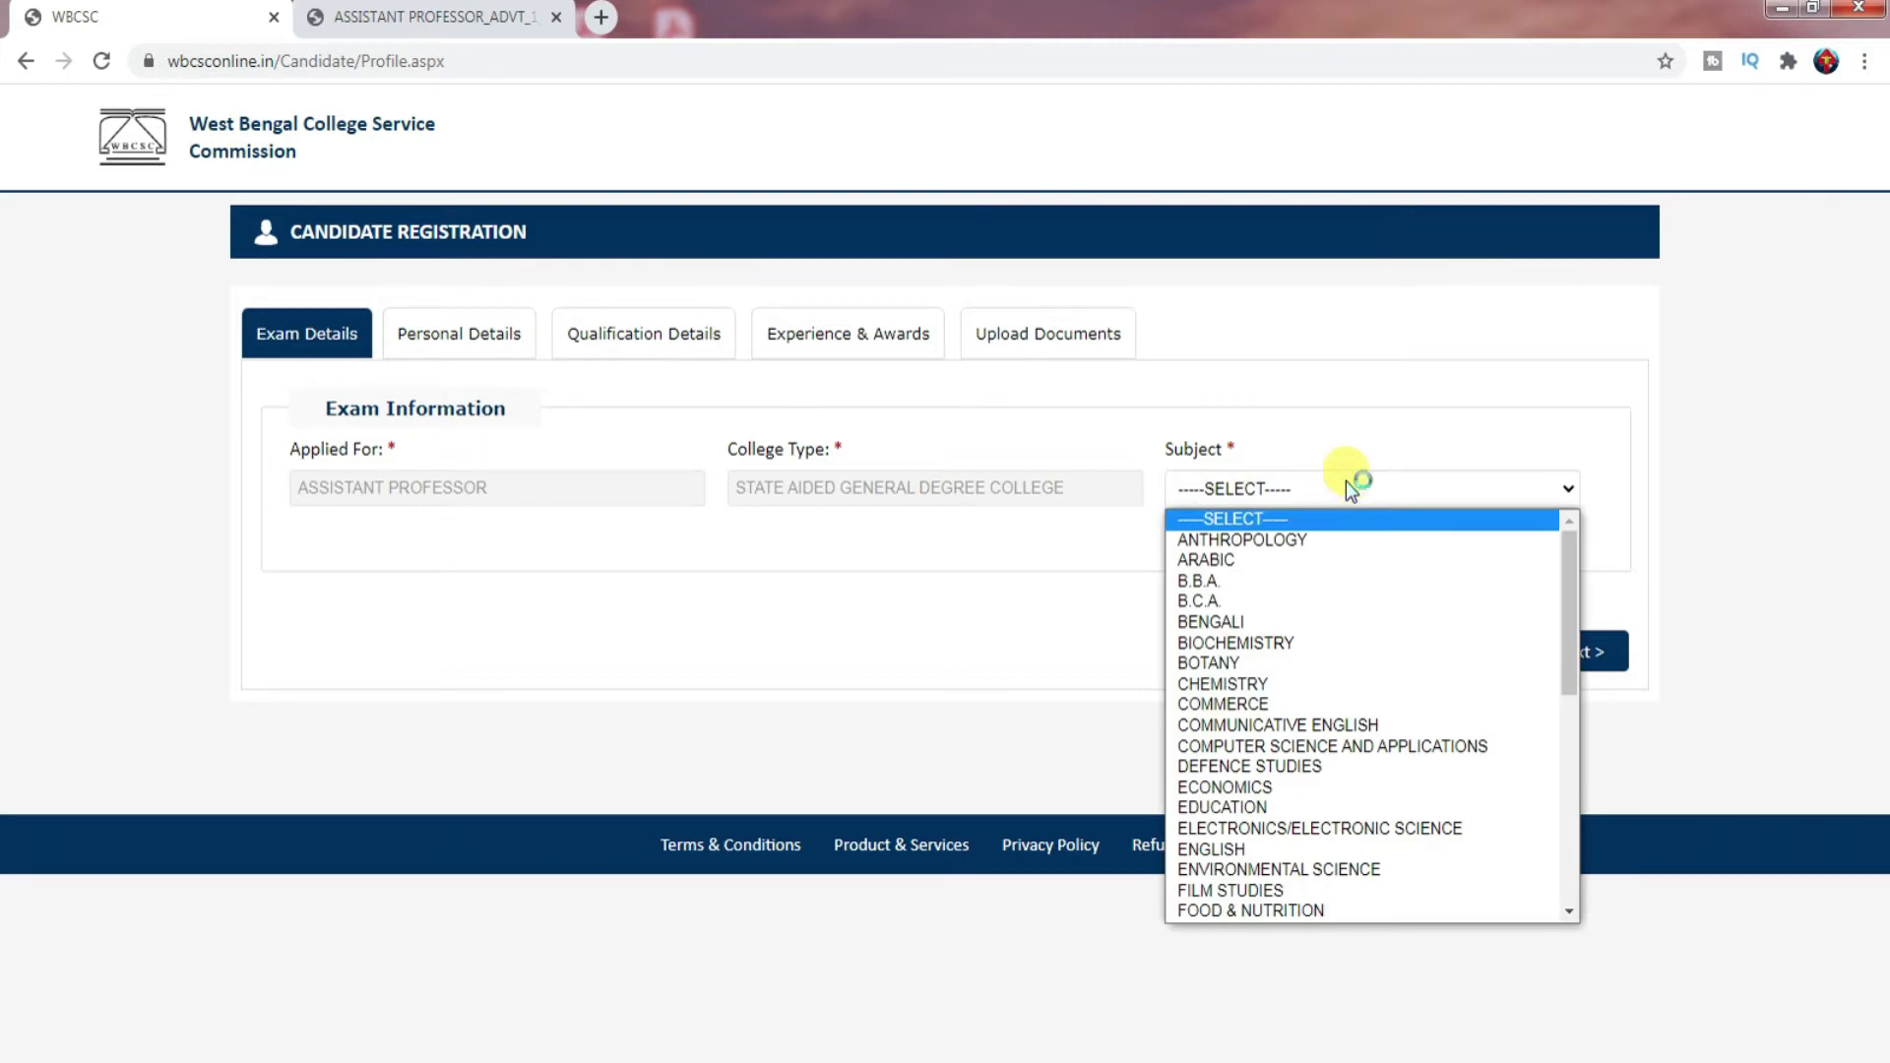
pyautogui.moveTo(1575, 593); pyautogui.dragTo(1575, 594)
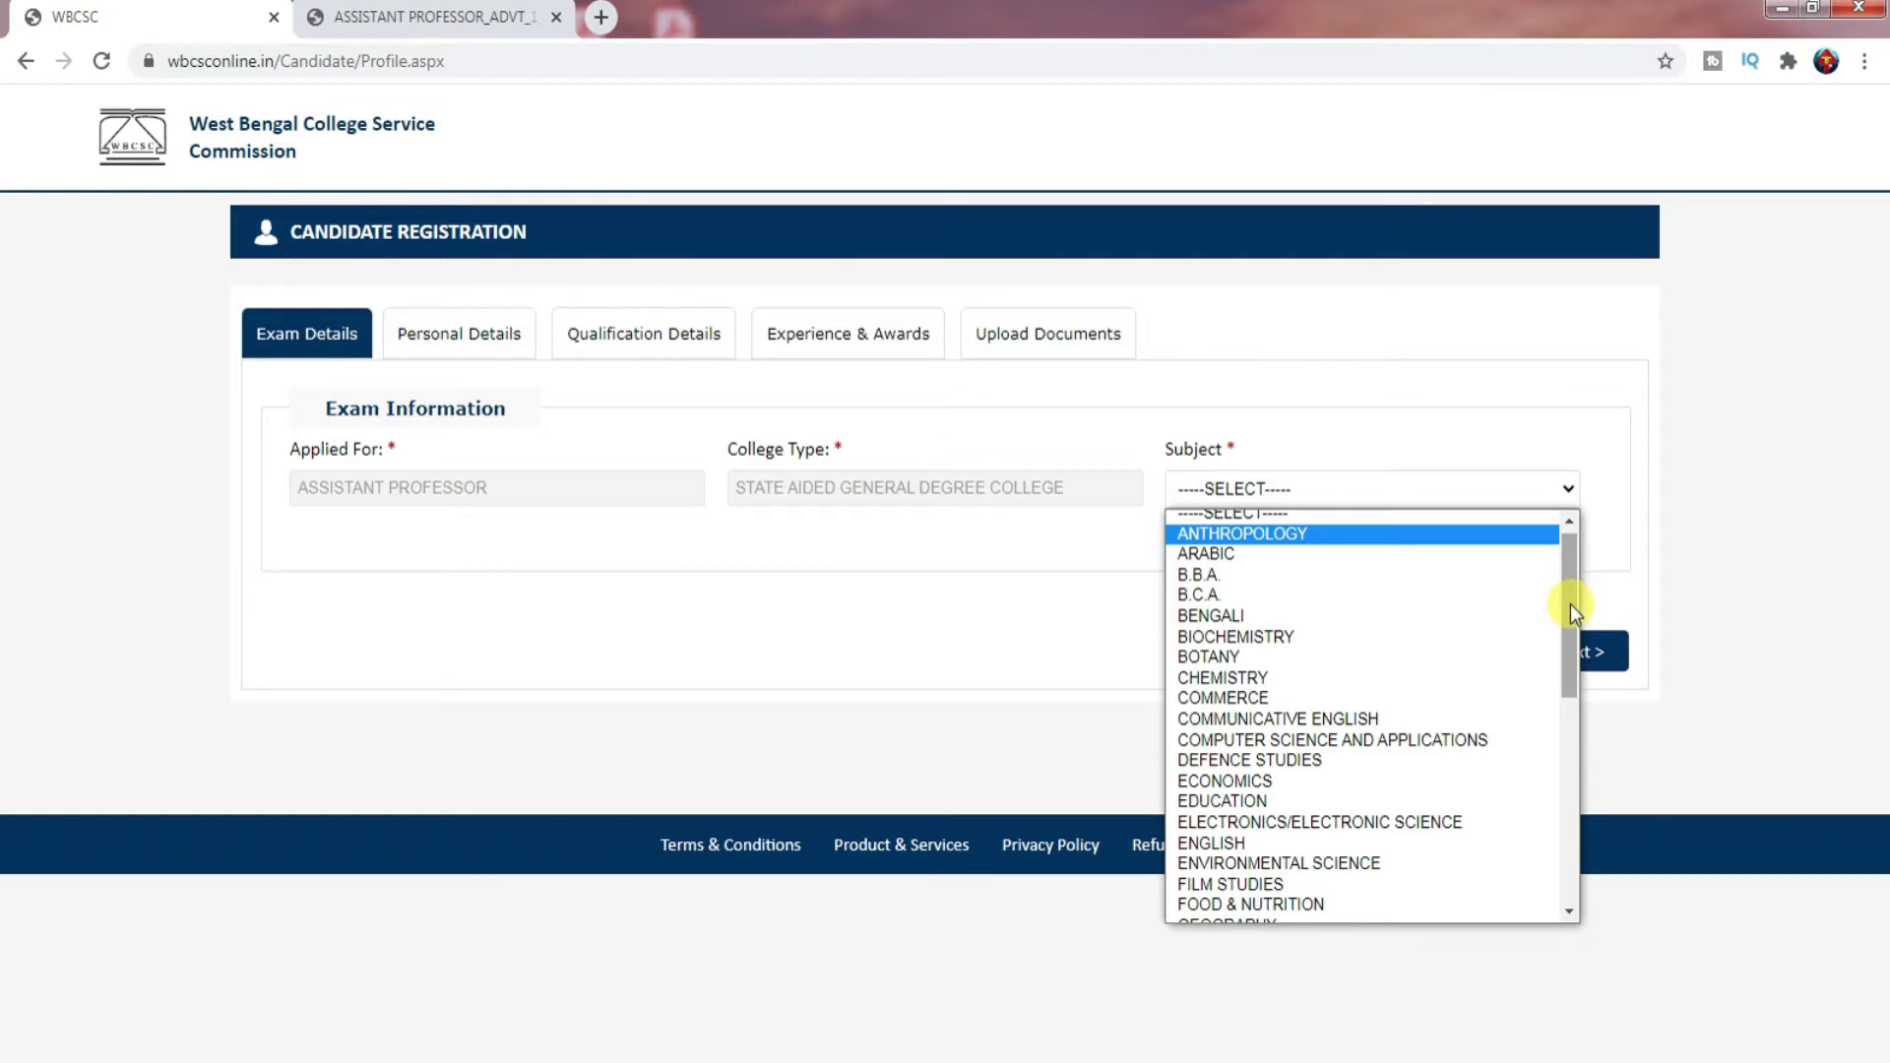
pyautogui.press('s')
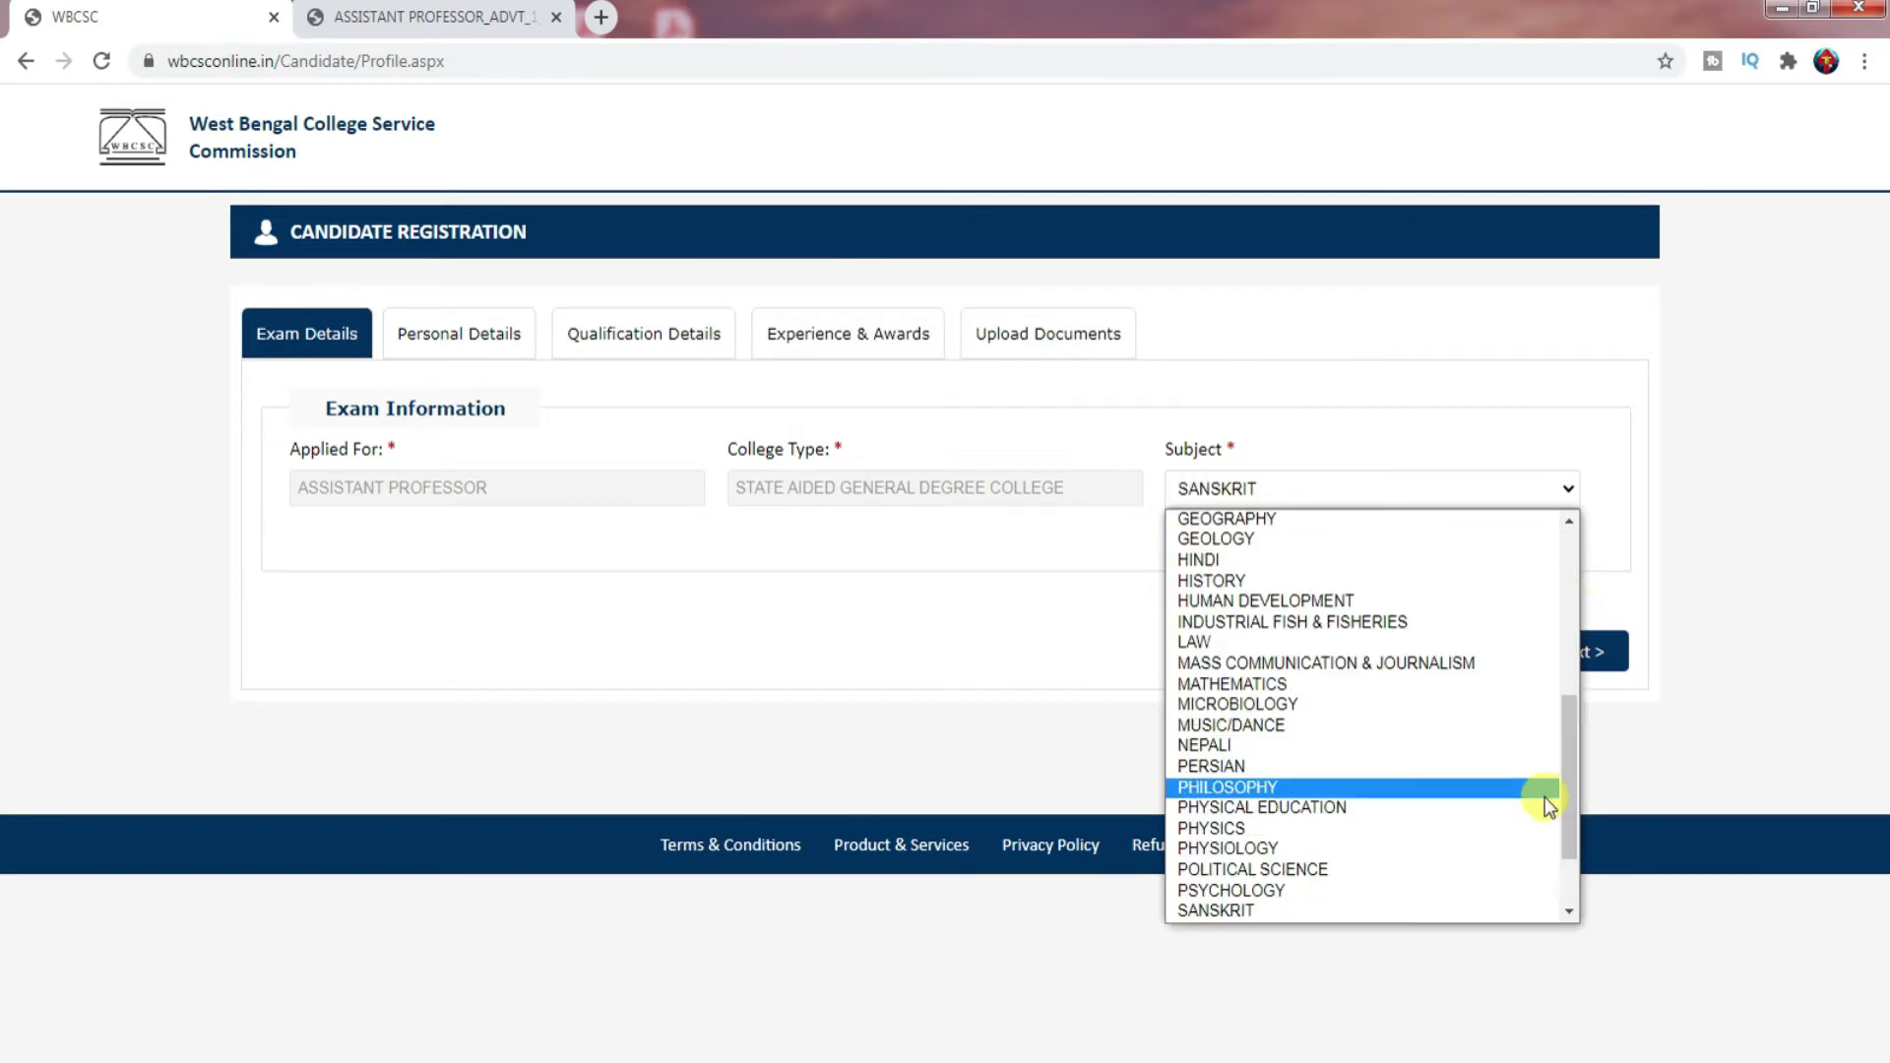
pyautogui.click(1358, 909)
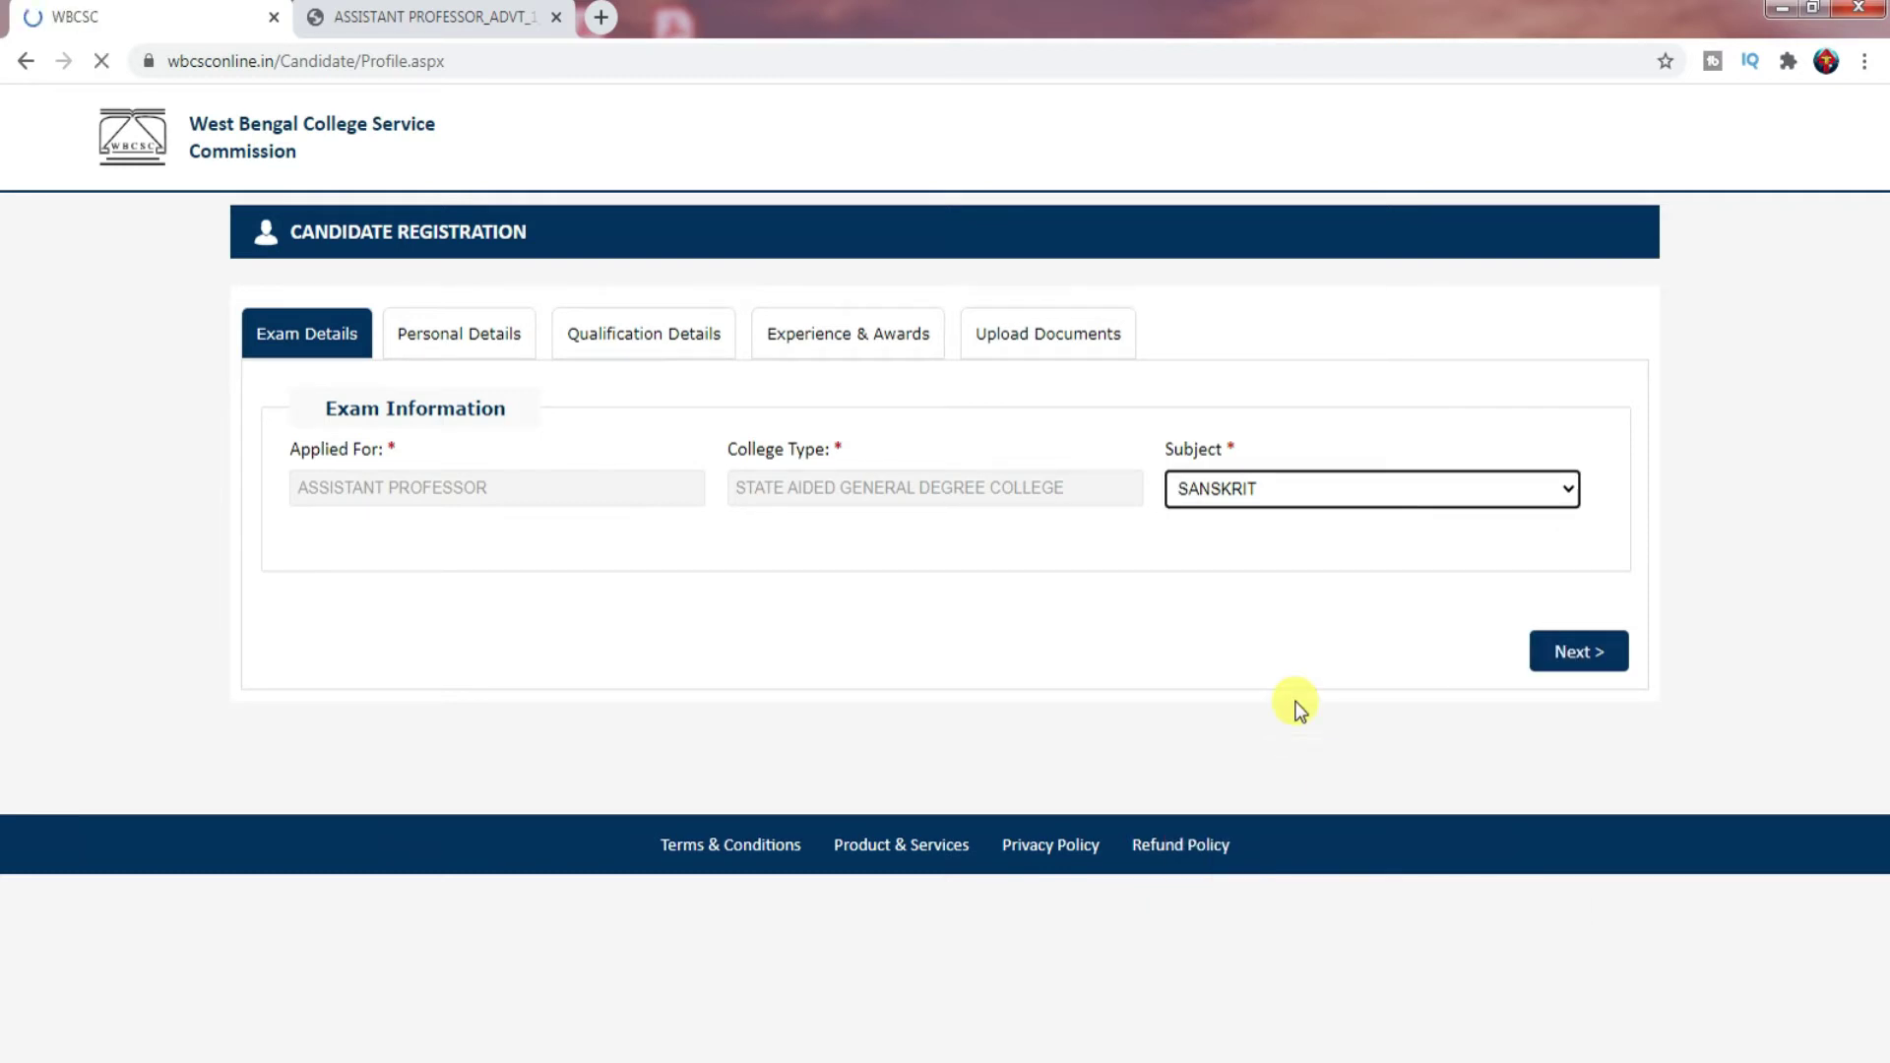
# Step: Advance to the Personal Details tab and scroll through its blank fields
pyautogui.click(1569, 654)
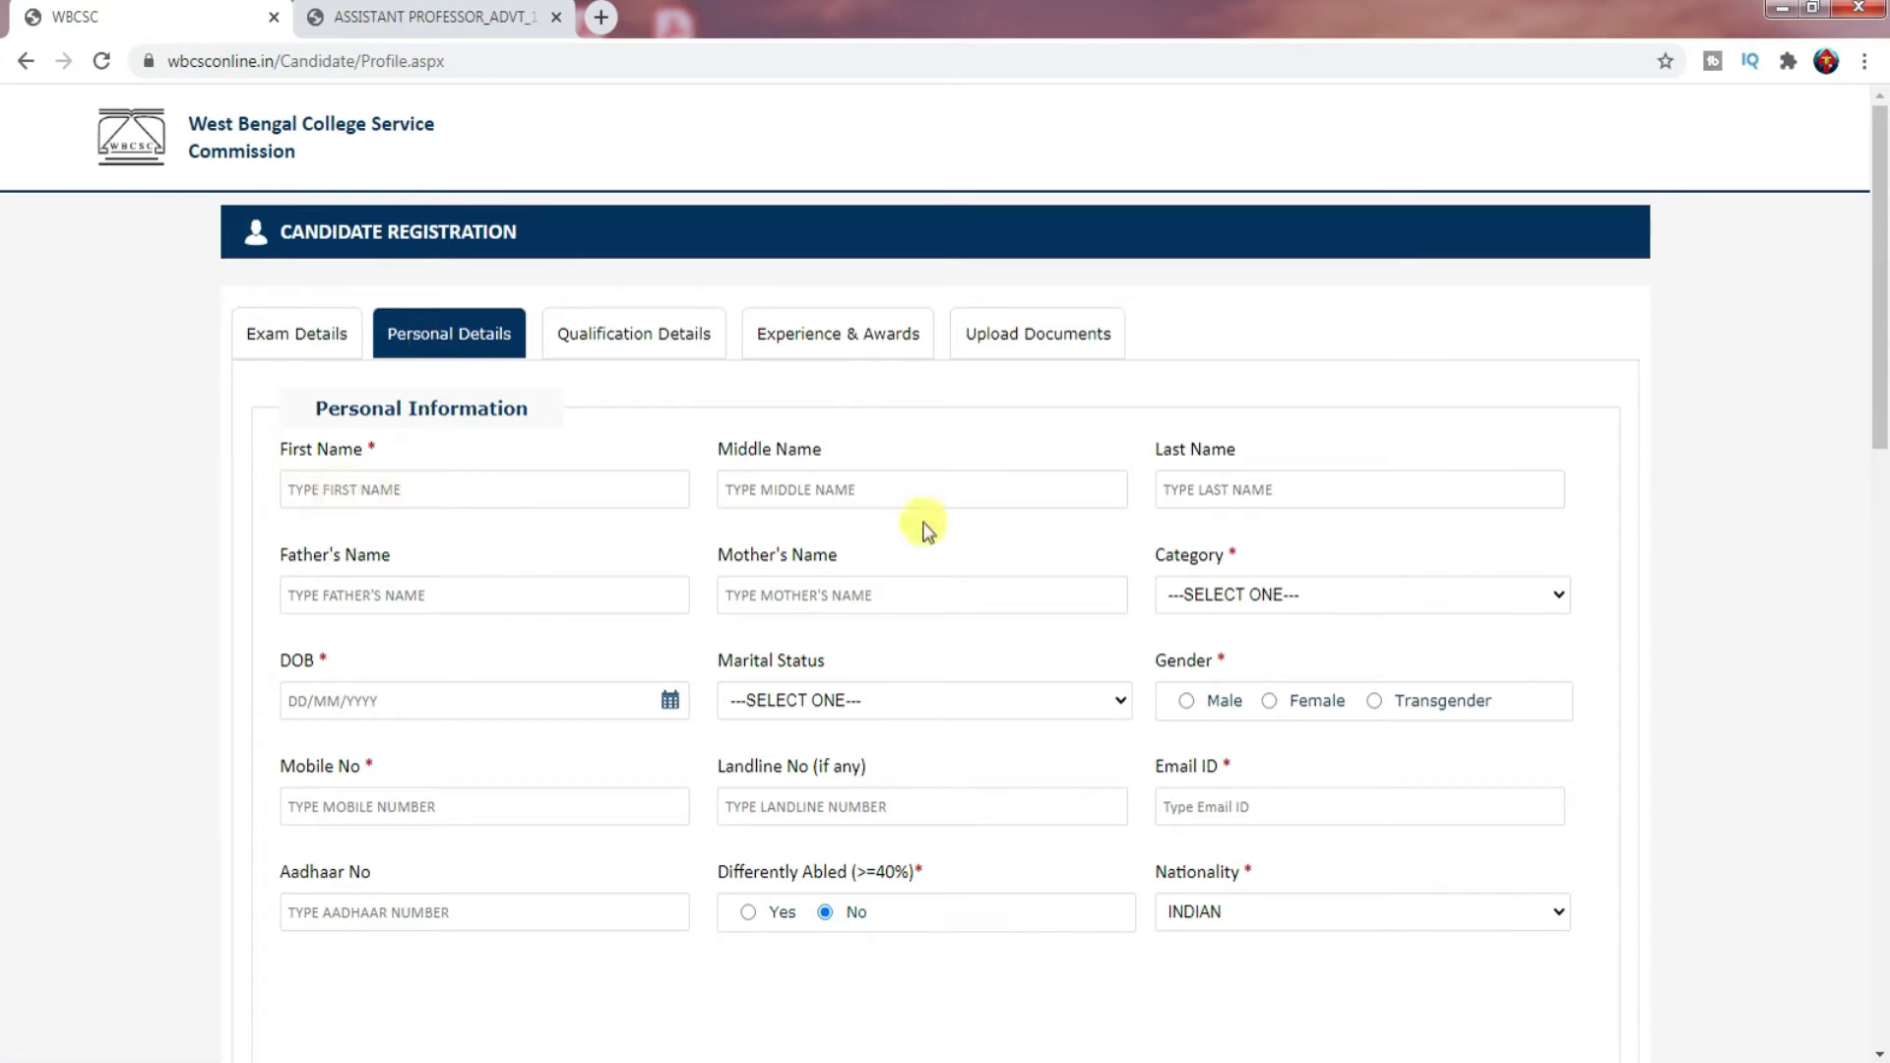
pyautogui.moveTo(1882, 271)
pyautogui.mouseDown()
pyautogui.moveTo(1880, 478)
pyautogui.moveTo(1882, 229)
pyautogui.moveTo(1881, 301)
pyautogui.mouseUp()
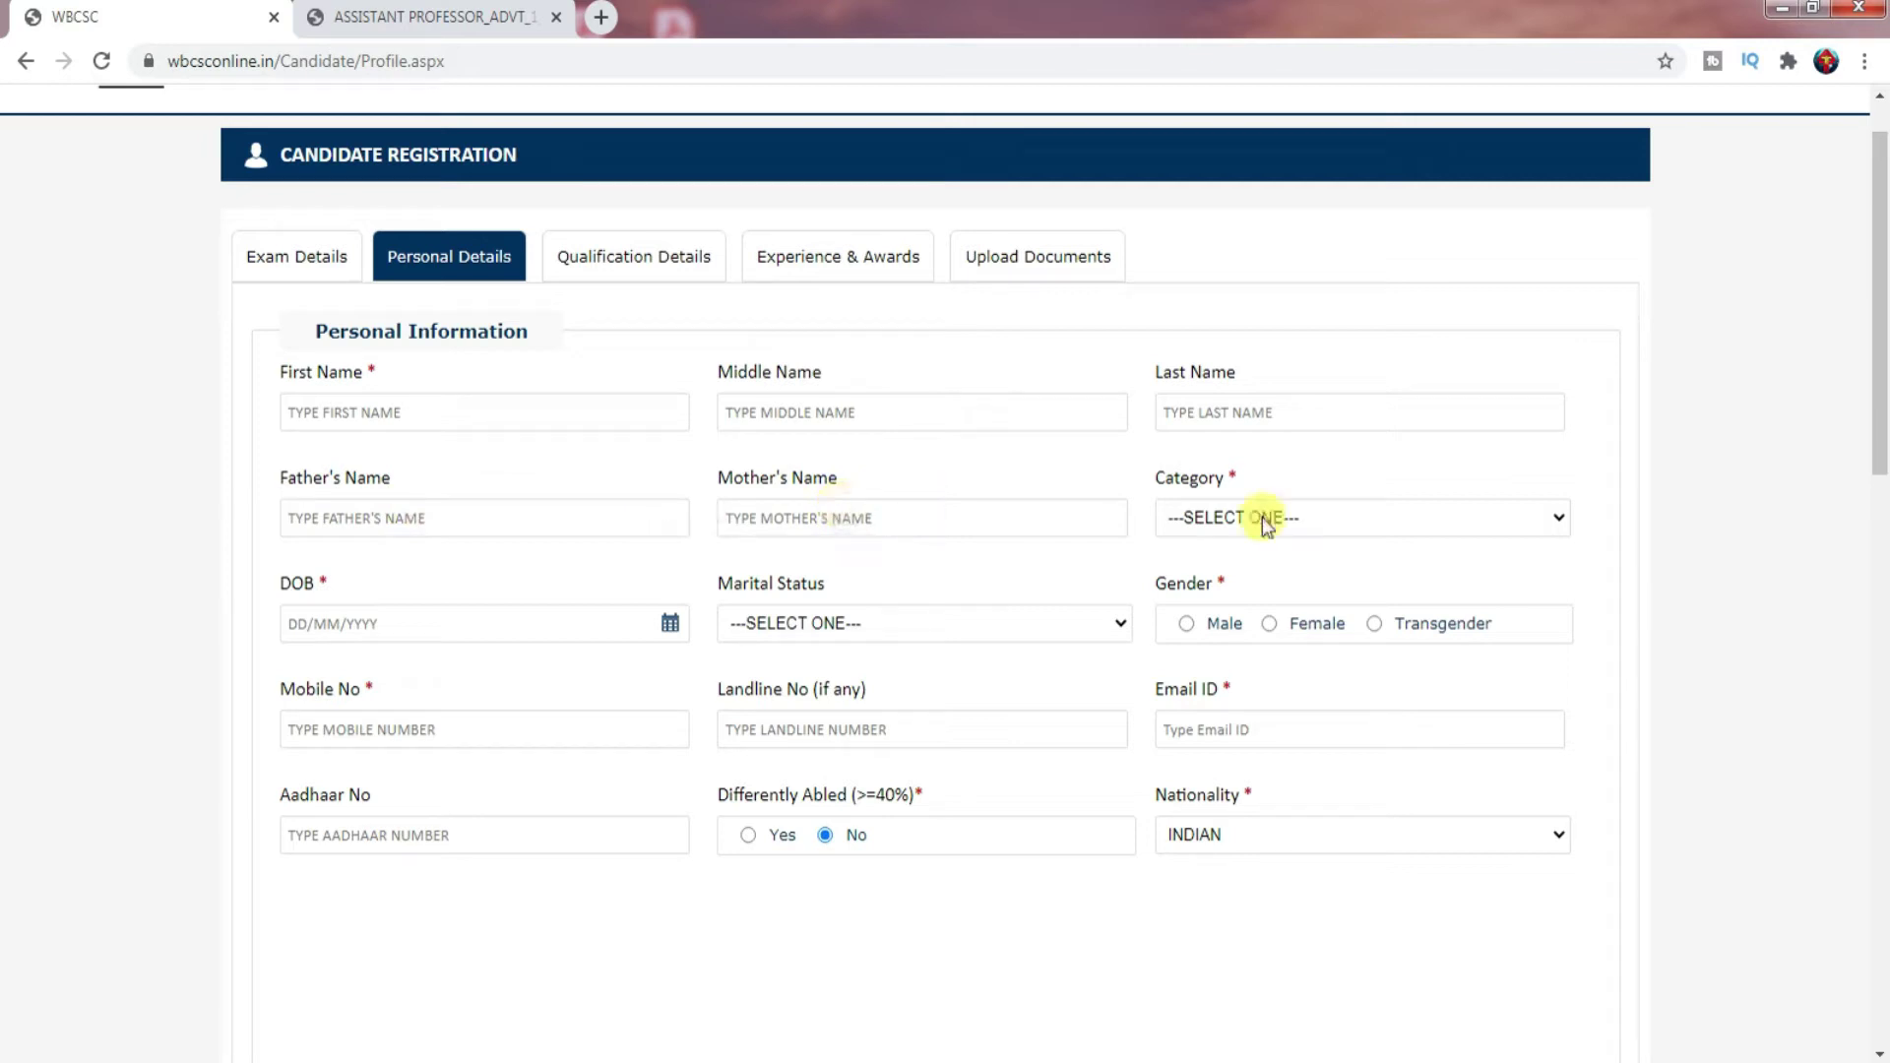
# Step: Set Category to SCHEDULE CASTE, leave Marital Status unset, and keep Nationality as INDIAN
pyautogui.click(1327, 517)
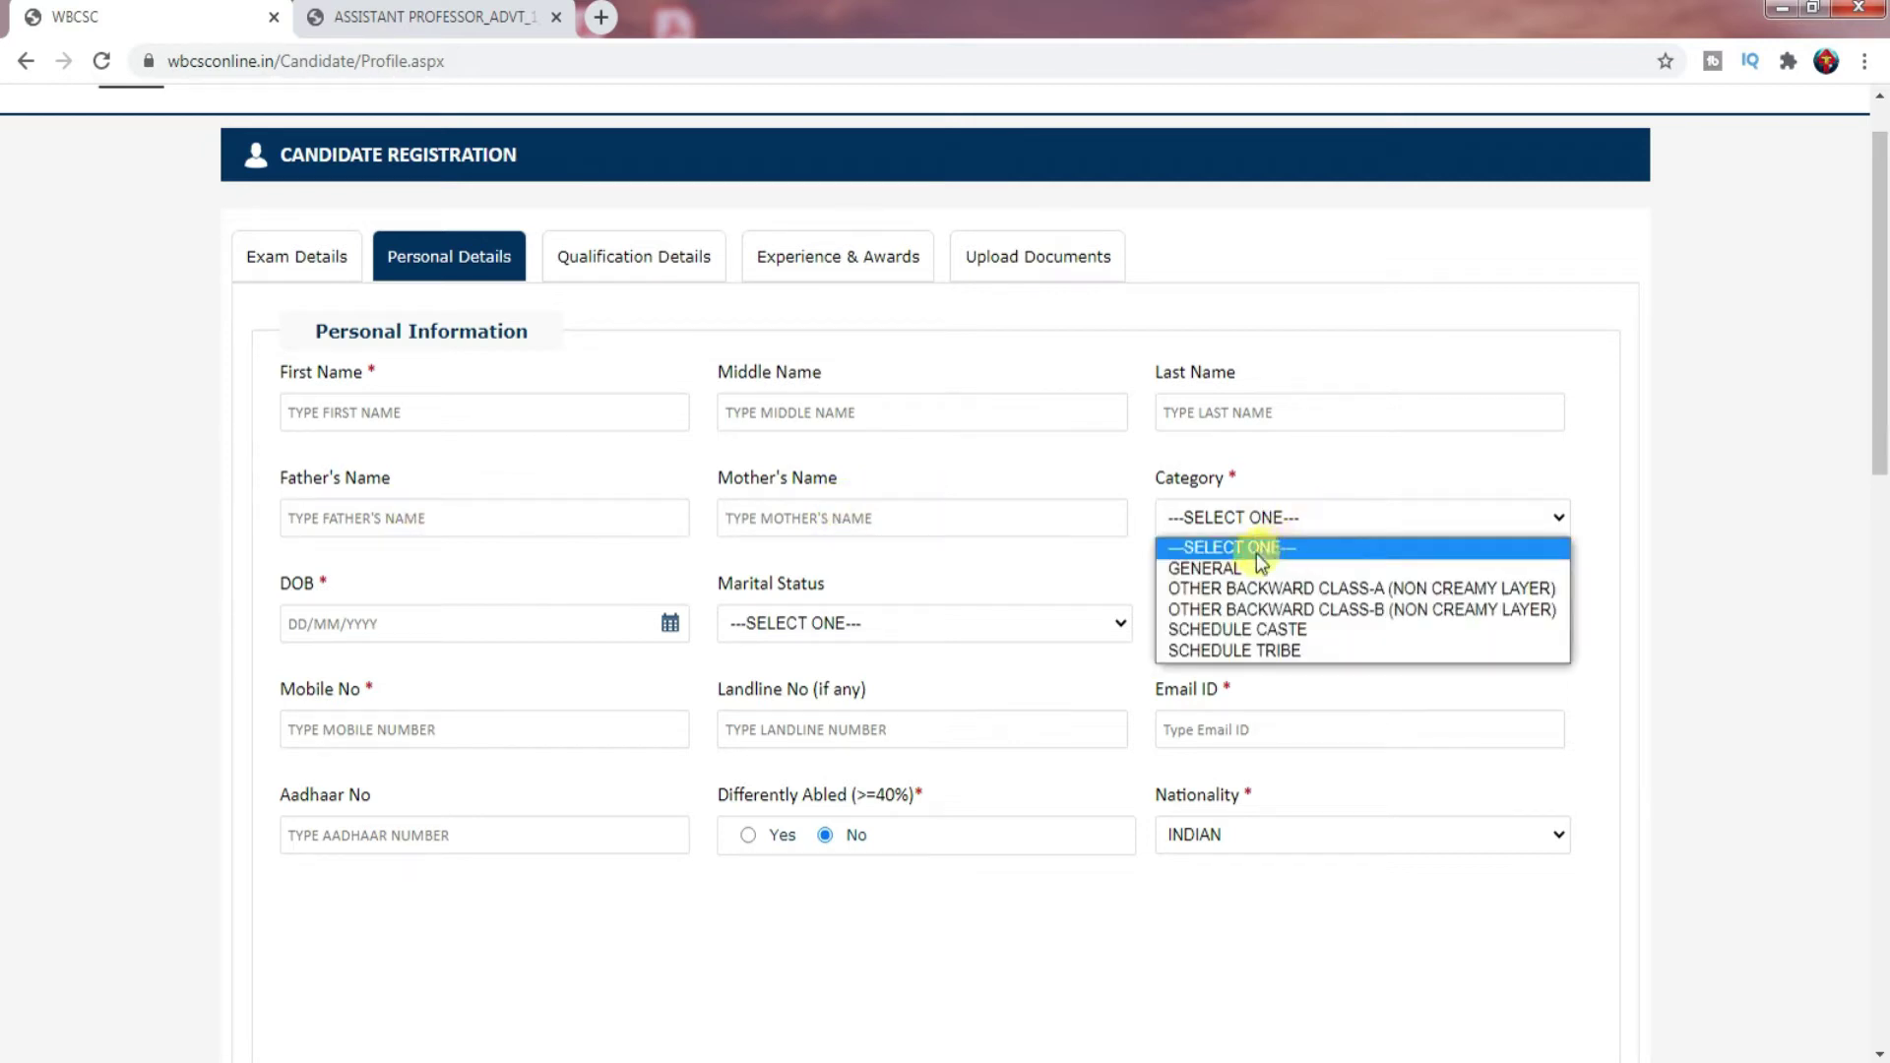
pyautogui.click(1223, 630)
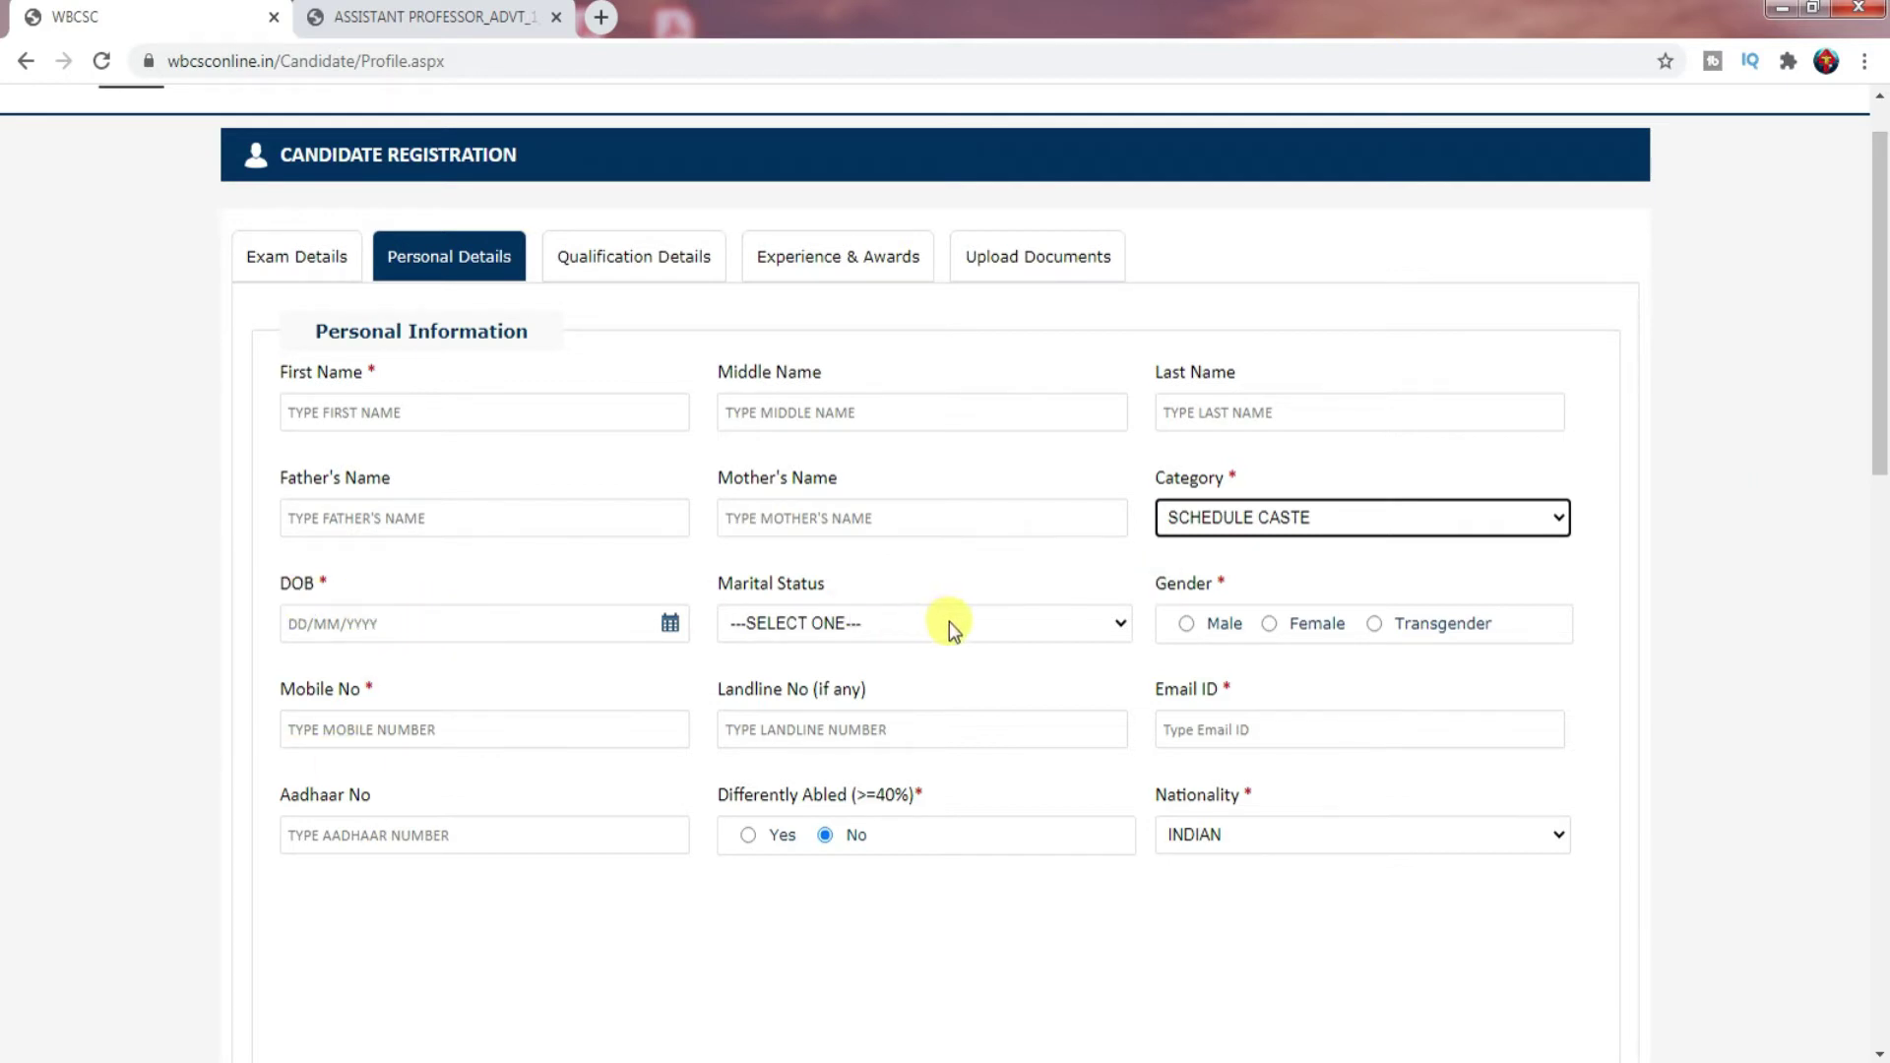
pyautogui.click(1115, 626)
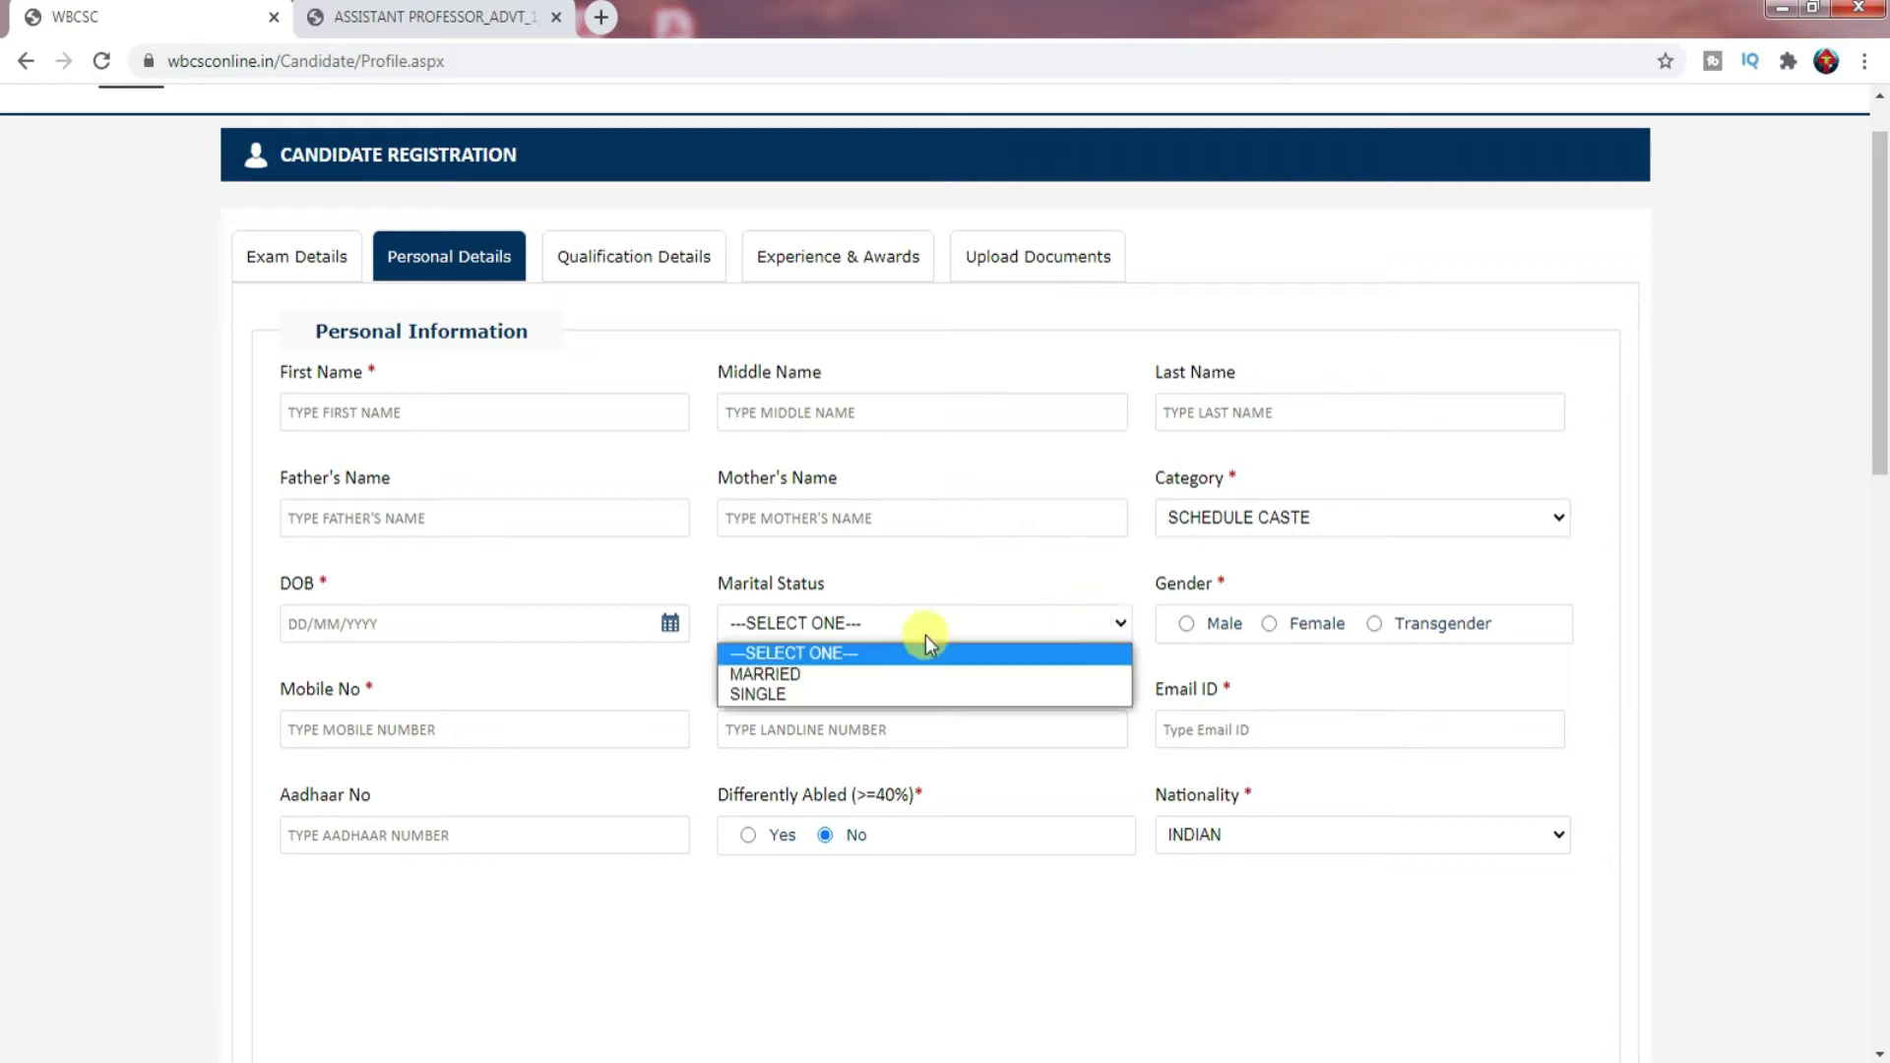
pyautogui.click(996, 620)
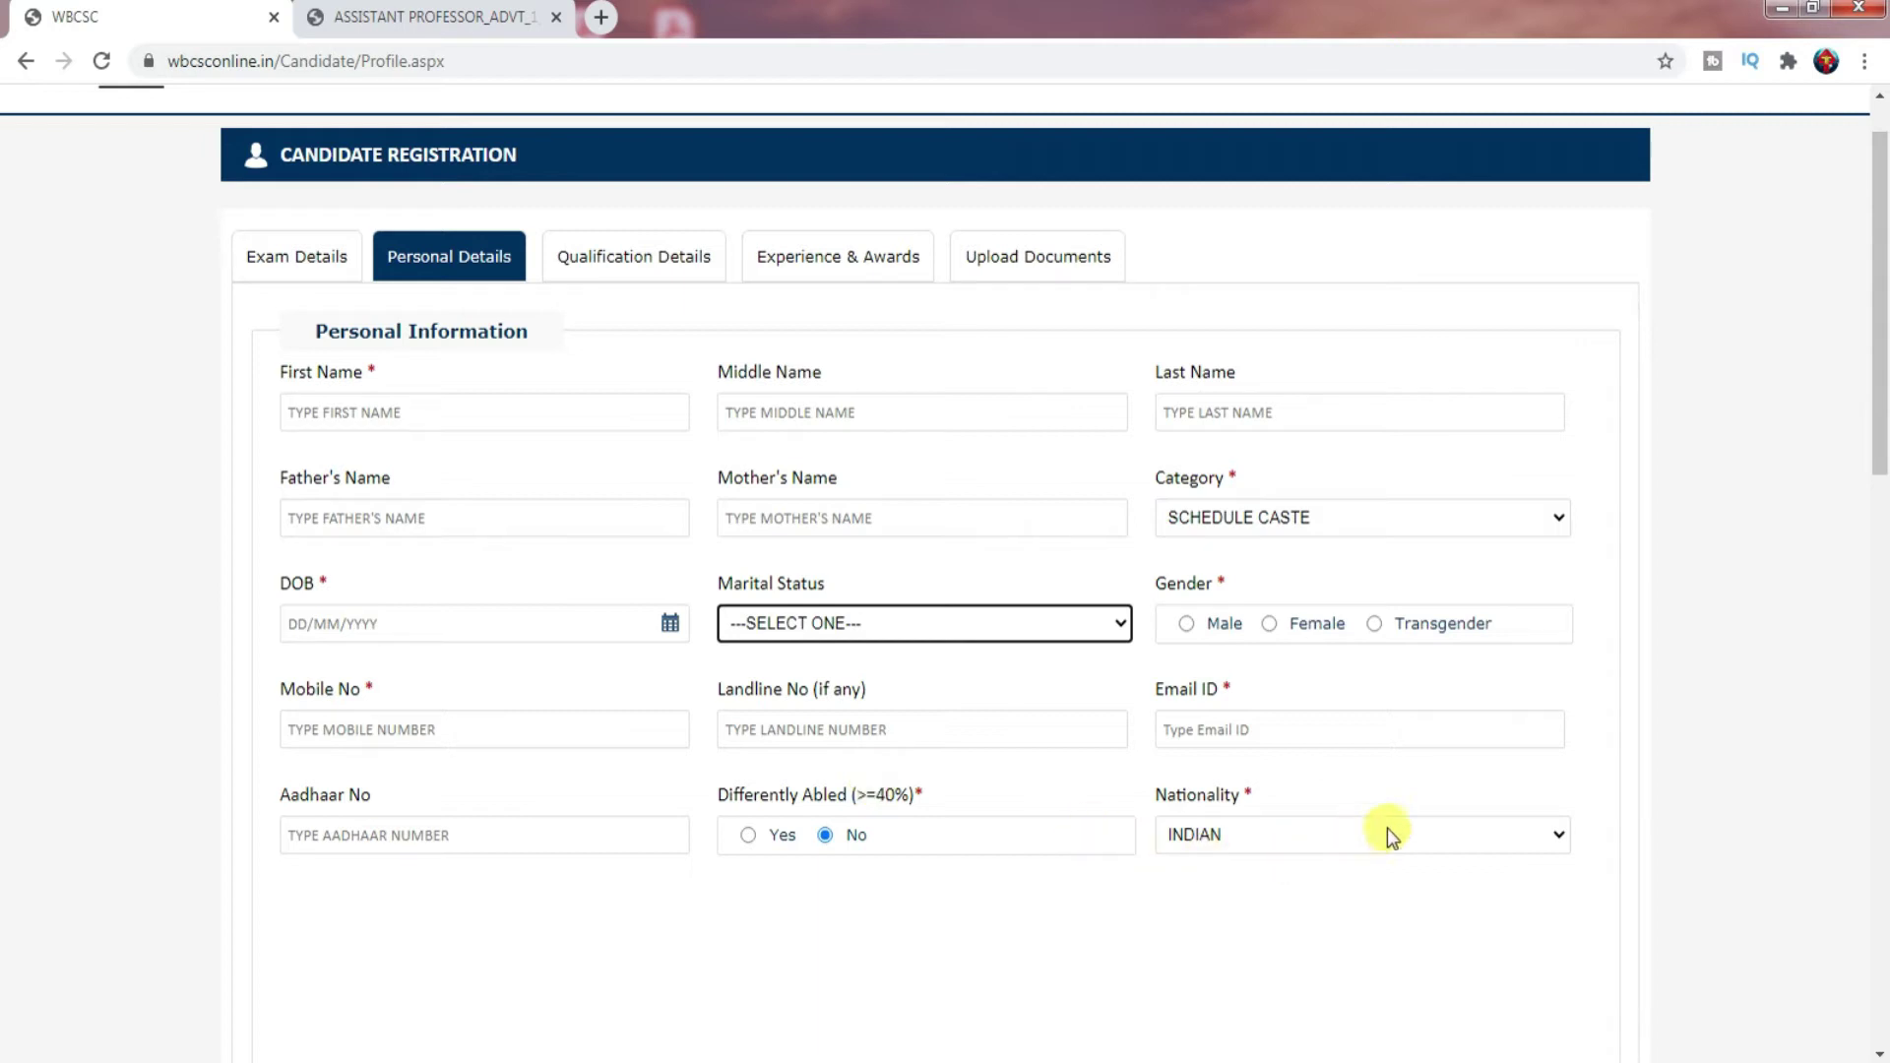
pyautogui.click(1549, 848)
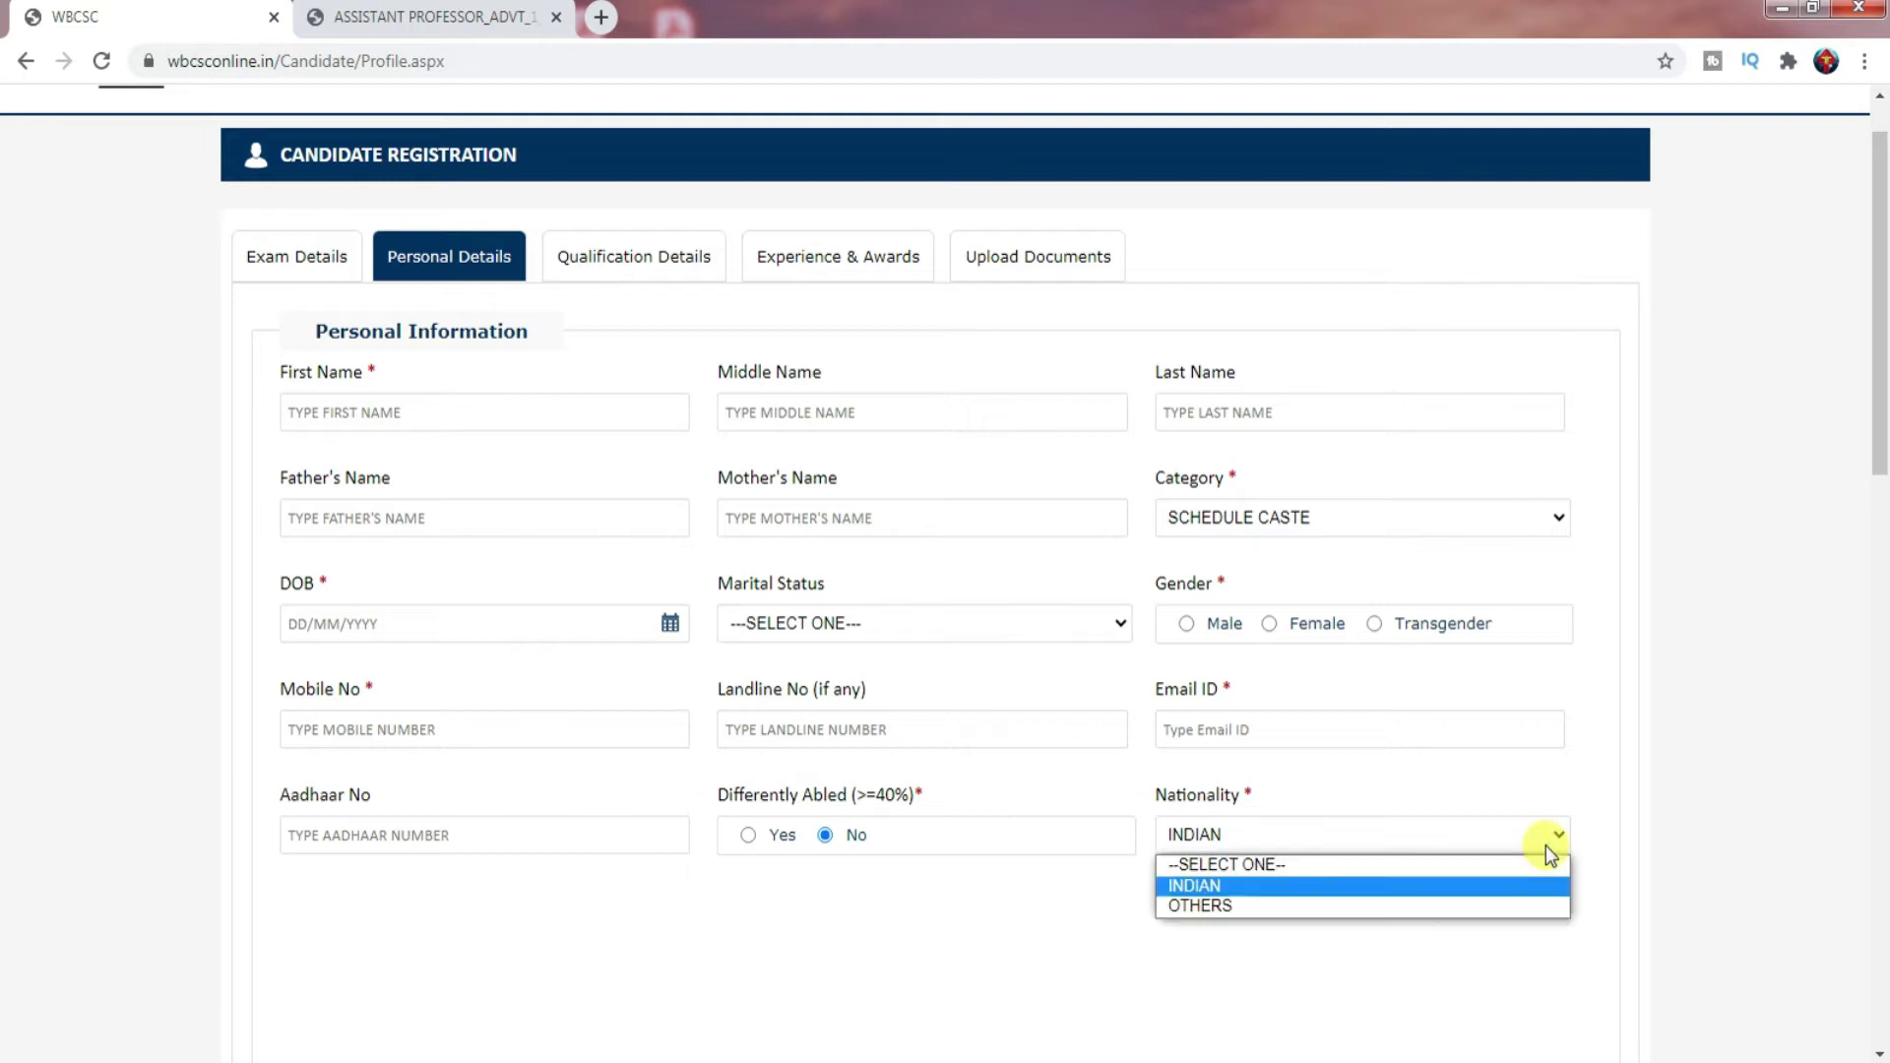
pyautogui.click(1612, 773)
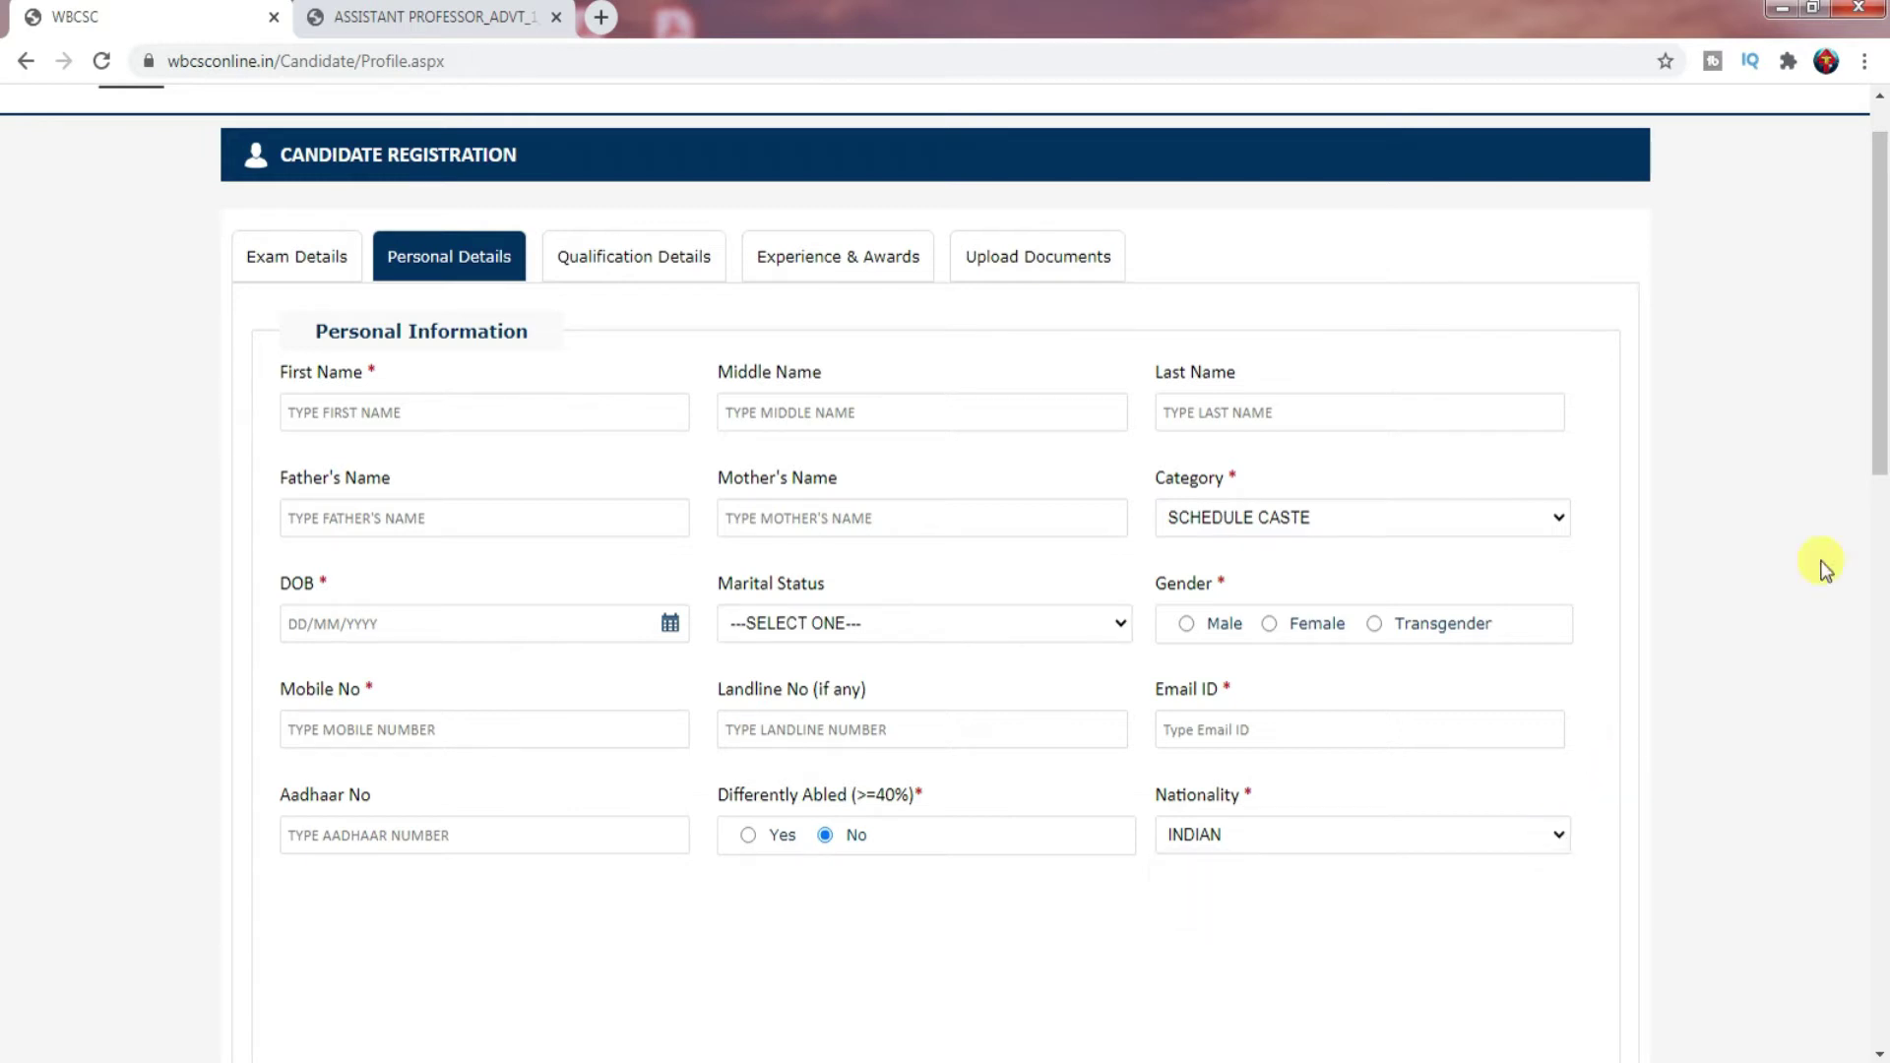
pyautogui.moveTo(1878, 332); pyautogui.dragTo(1881, 728)
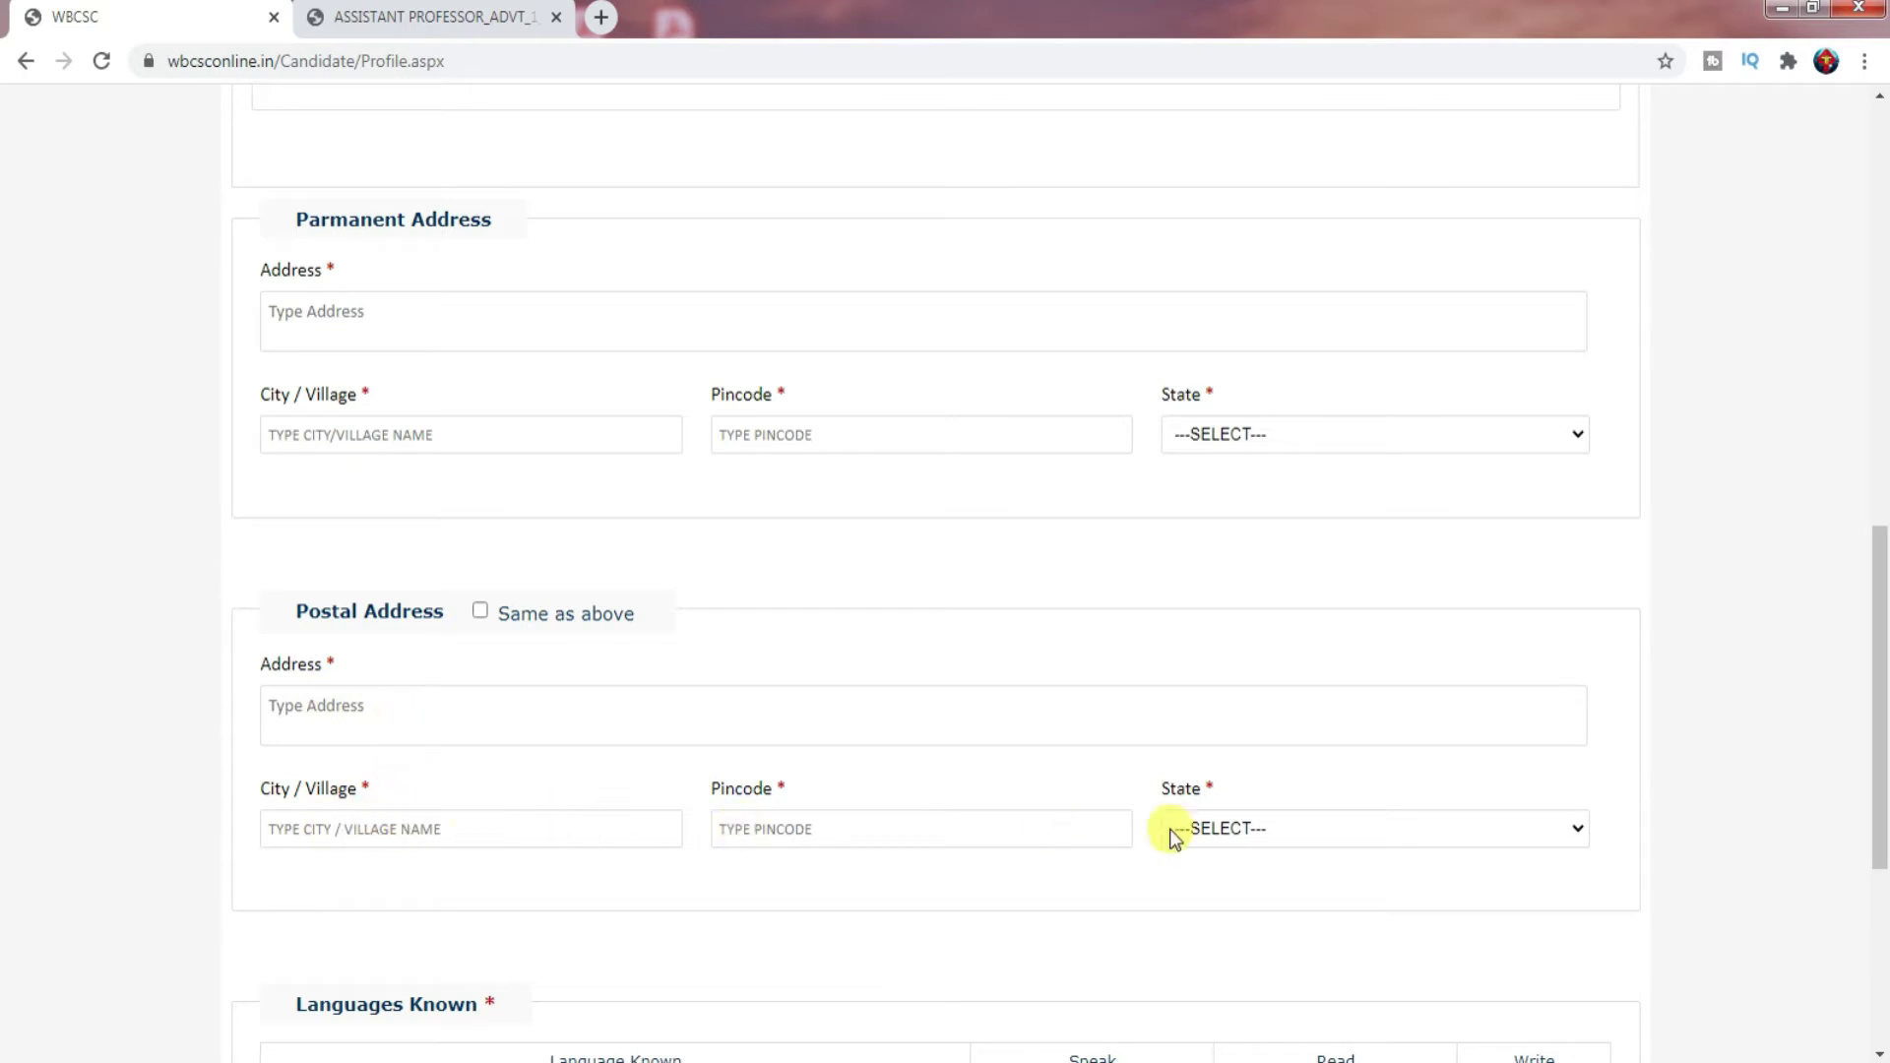
pyautogui.moveTo(1882, 611); pyautogui.dragTo(1882, 783)
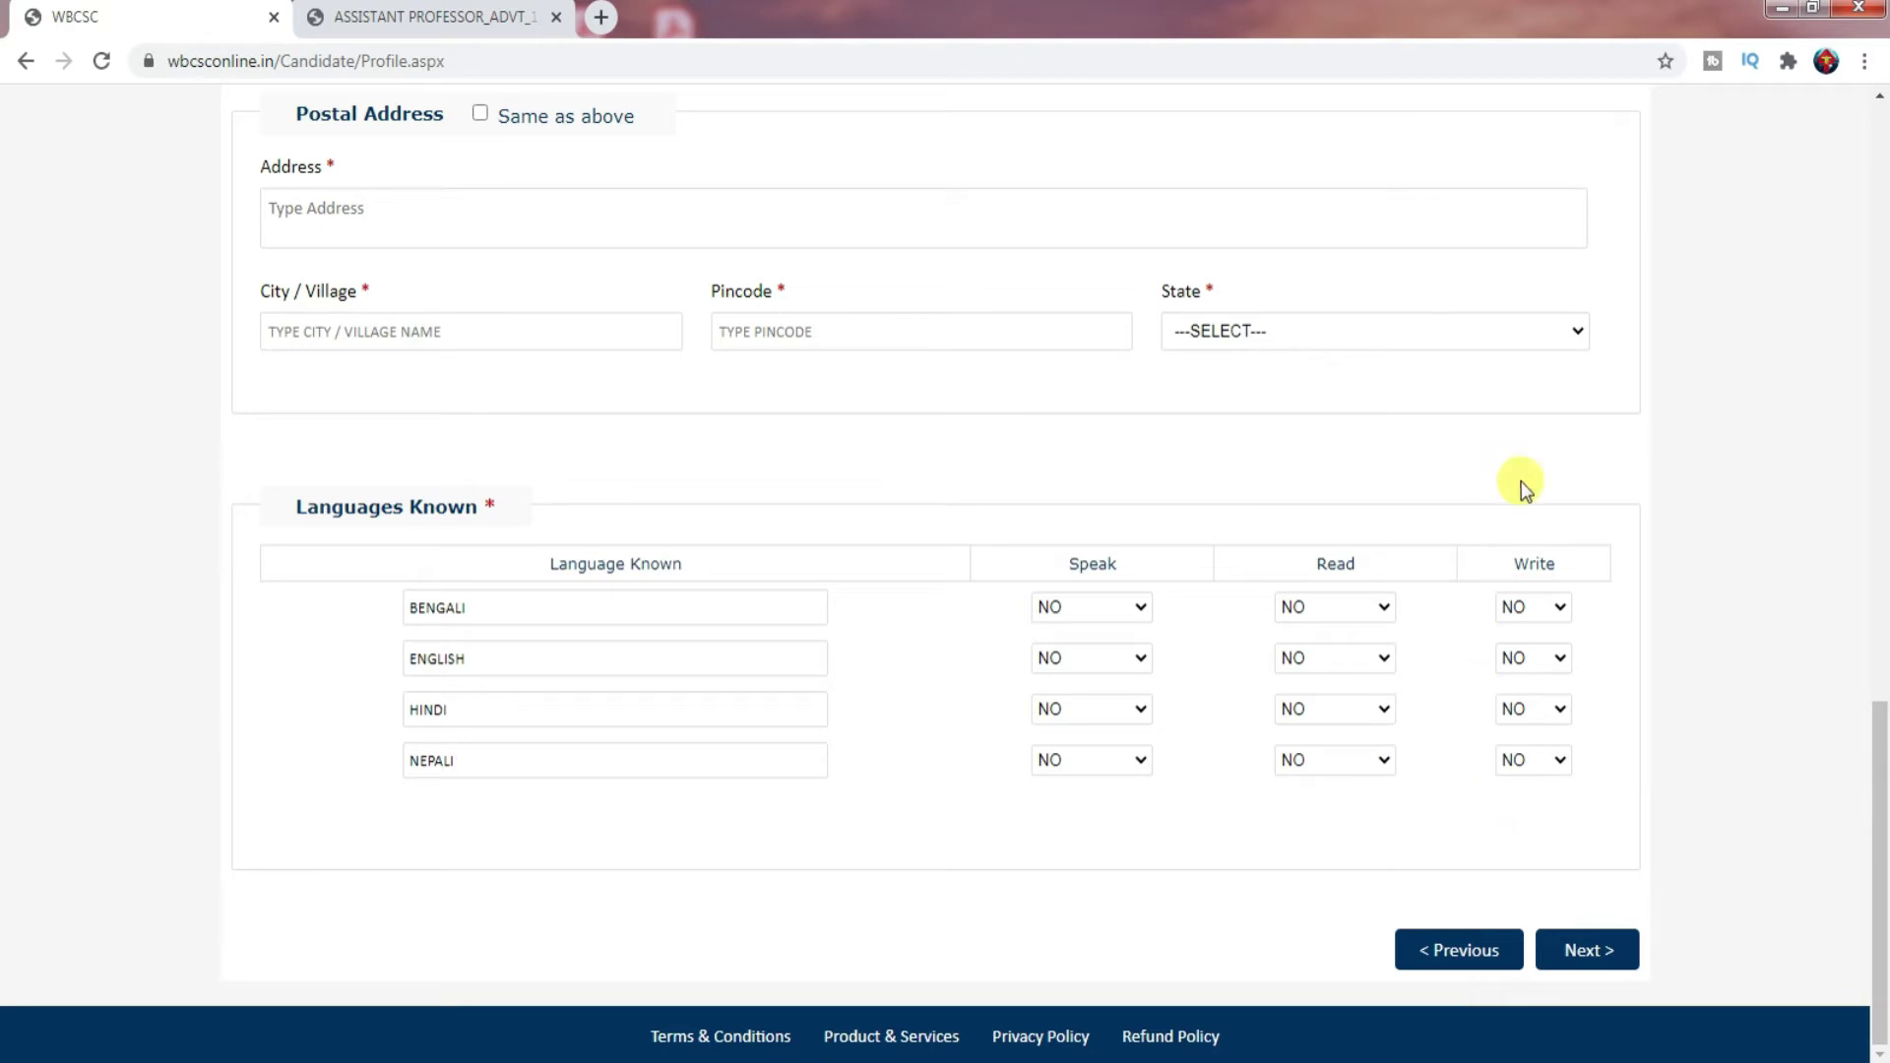
pyautogui.click(1575, 952)
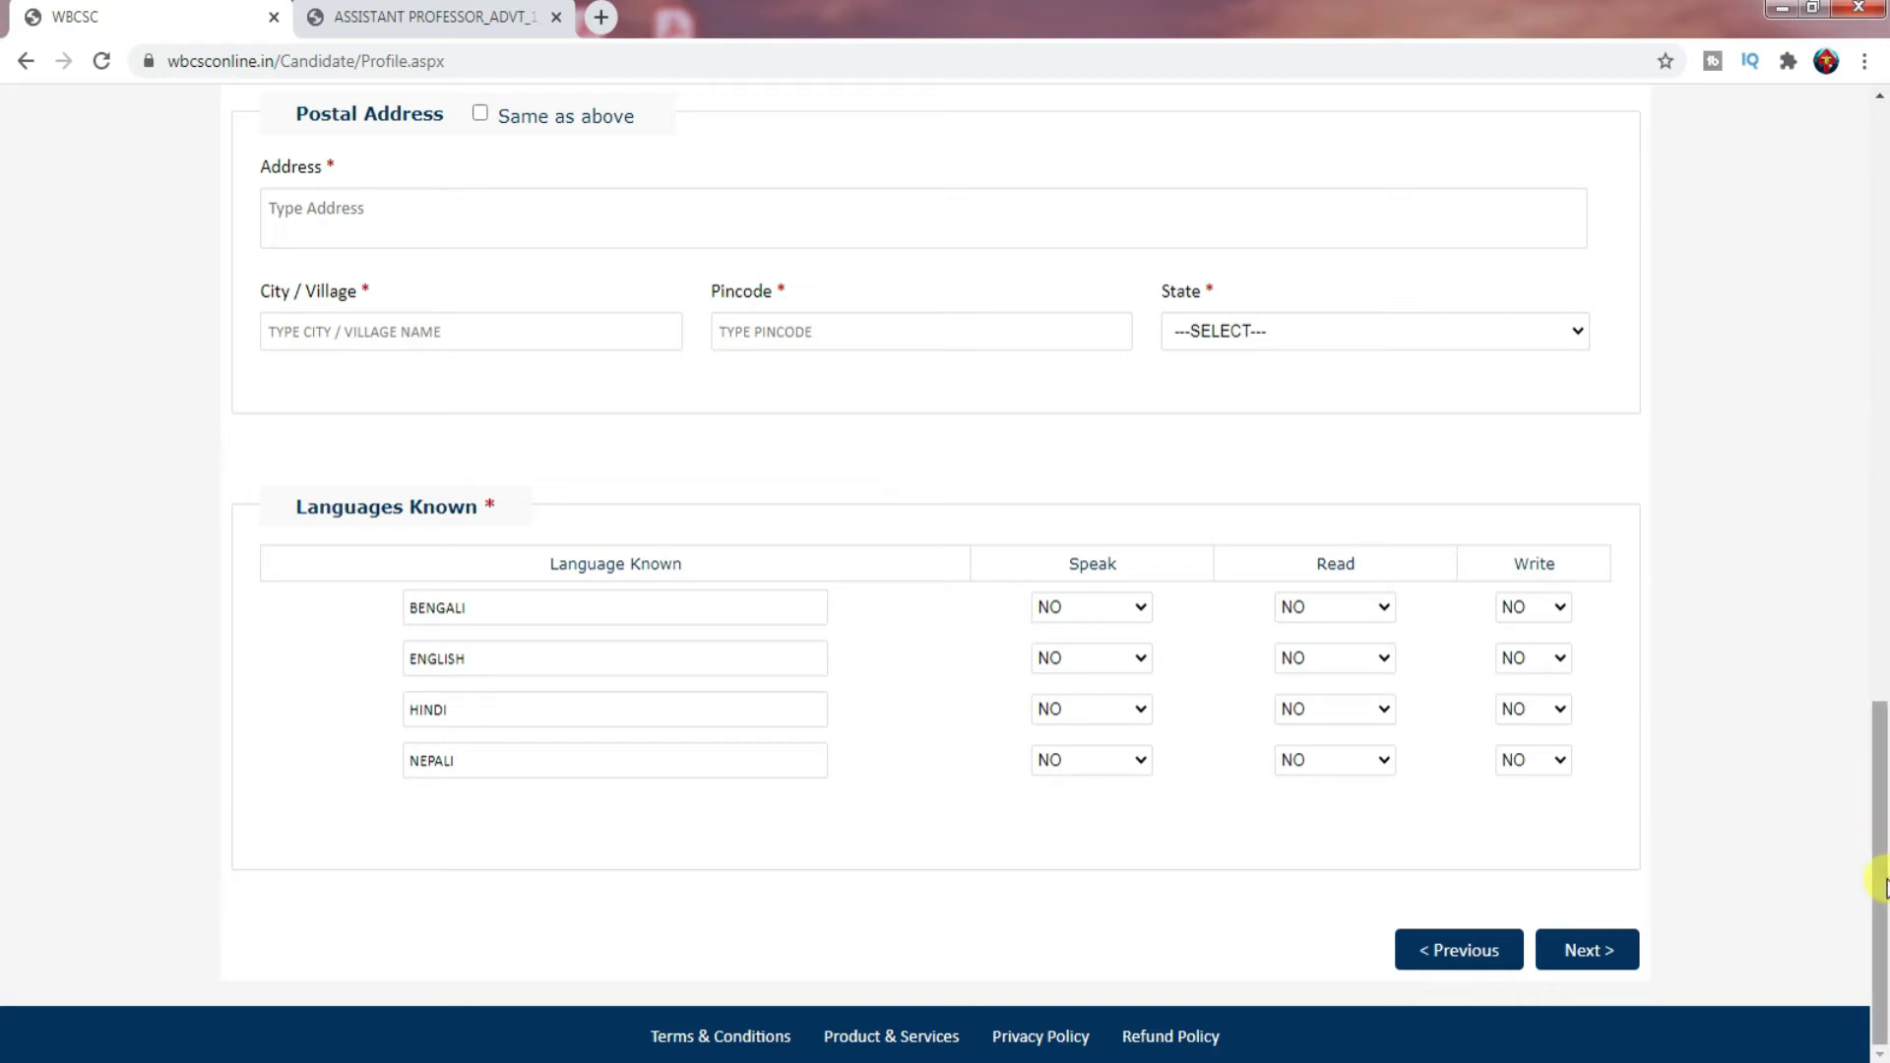
# Step: Finish the language section and submit personal details to reach Qualification Details
pyautogui.moveTo(1880, 873)
pyautogui.mouseDown()
pyautogui.moveTo(1880, 570)
pyautogui.moveTo(1882, 873)
pyautogui.mouseUp()
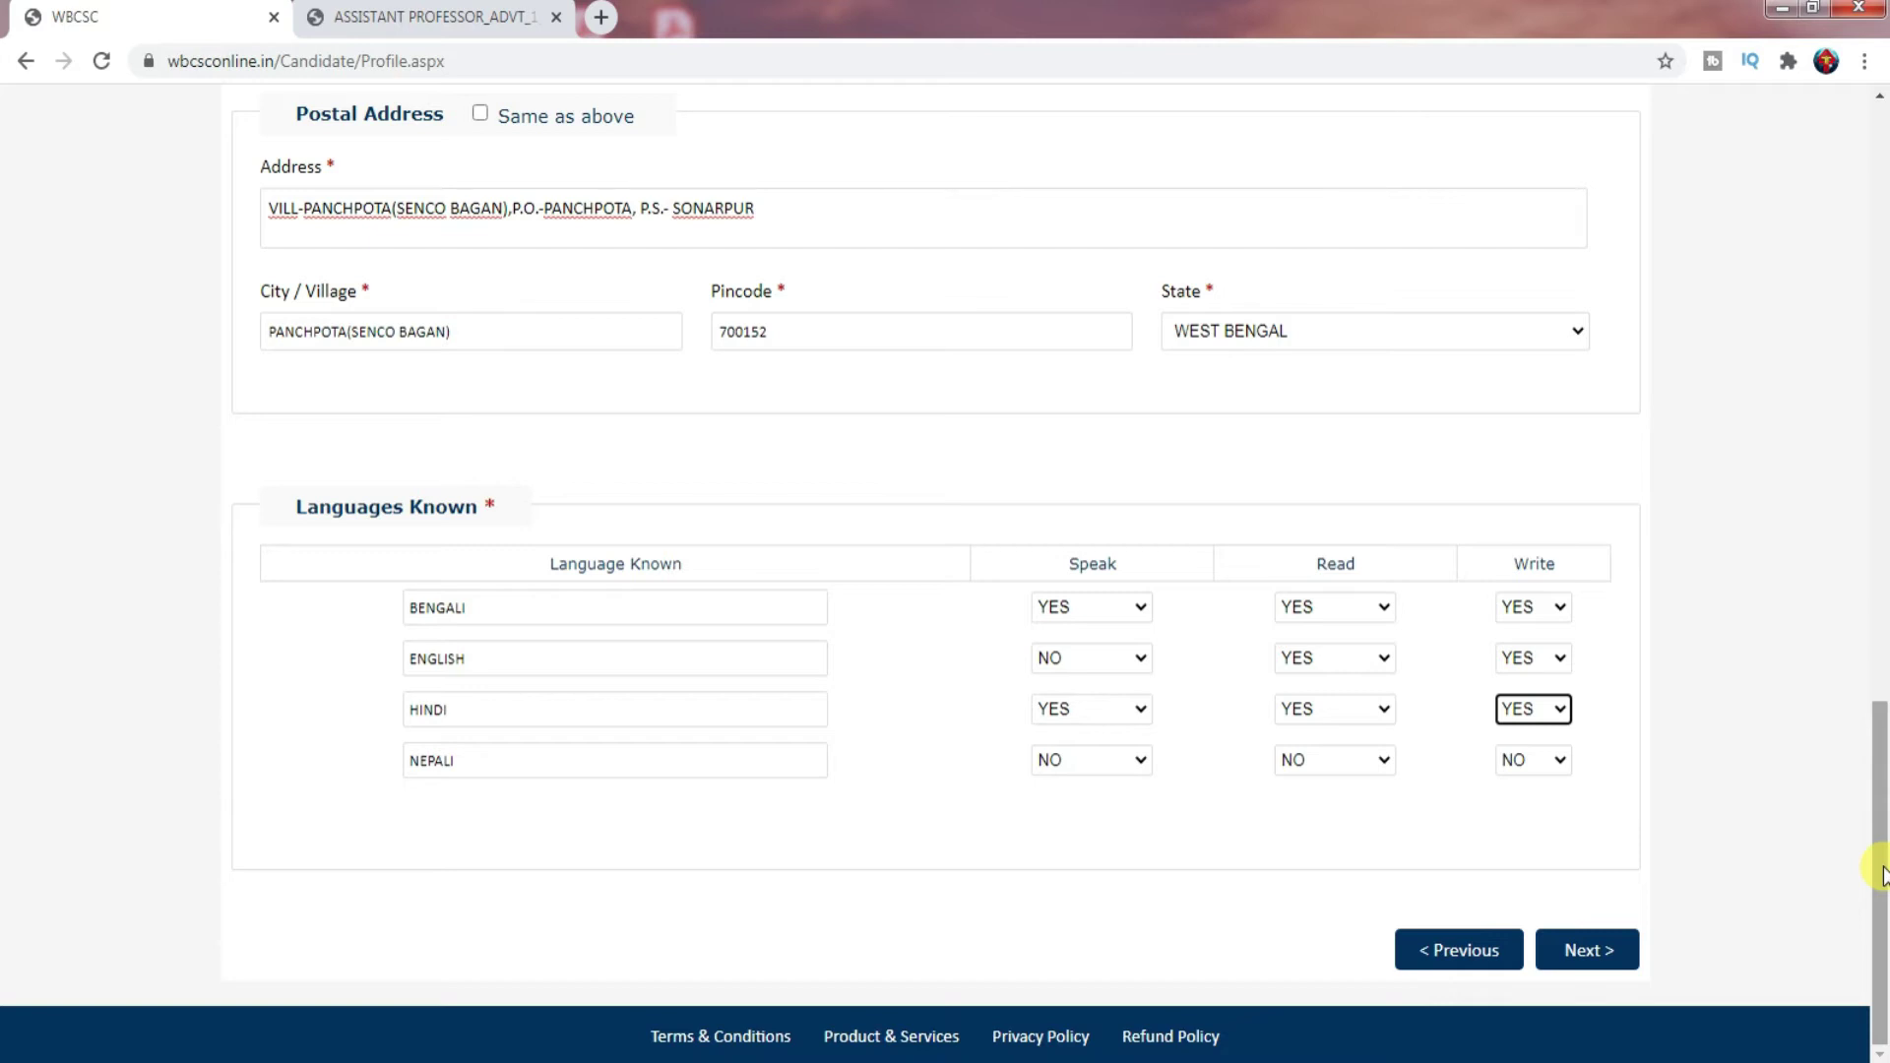
pyautogui.click(1807, 833)
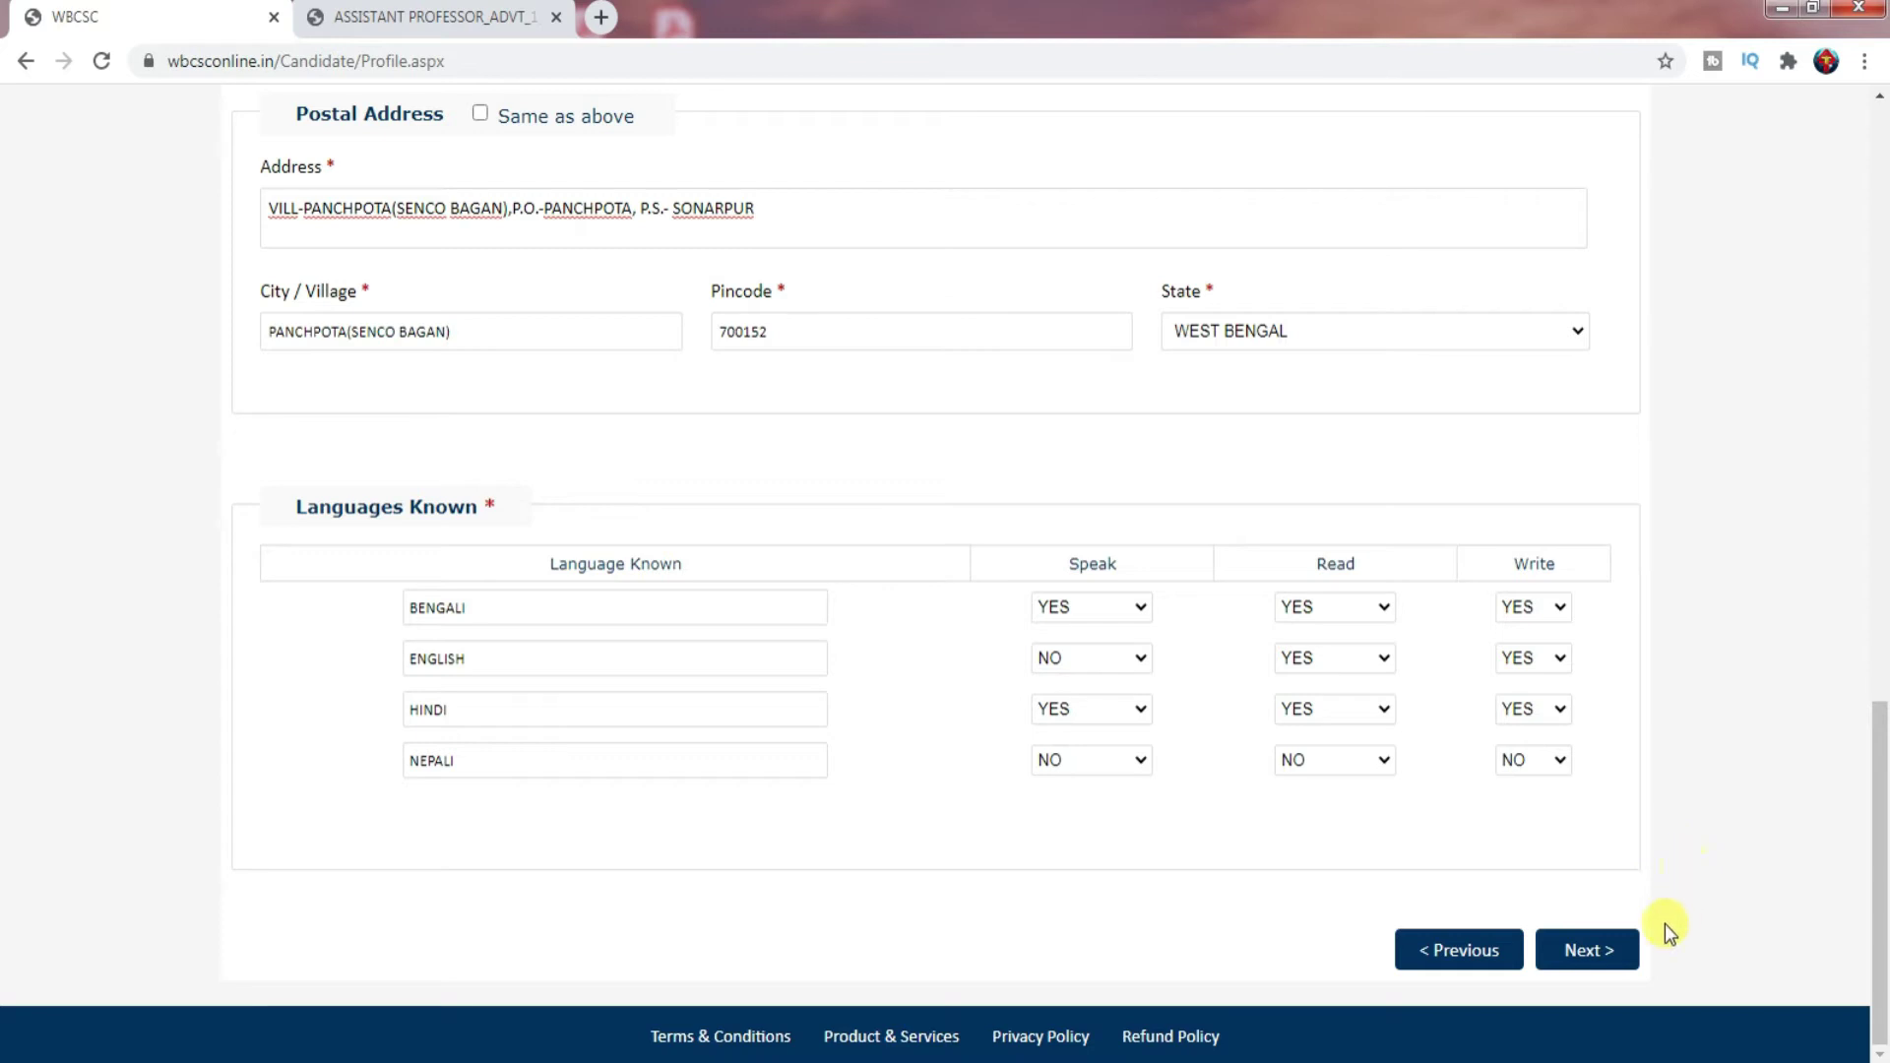
pyautogui.click(1607, 950)
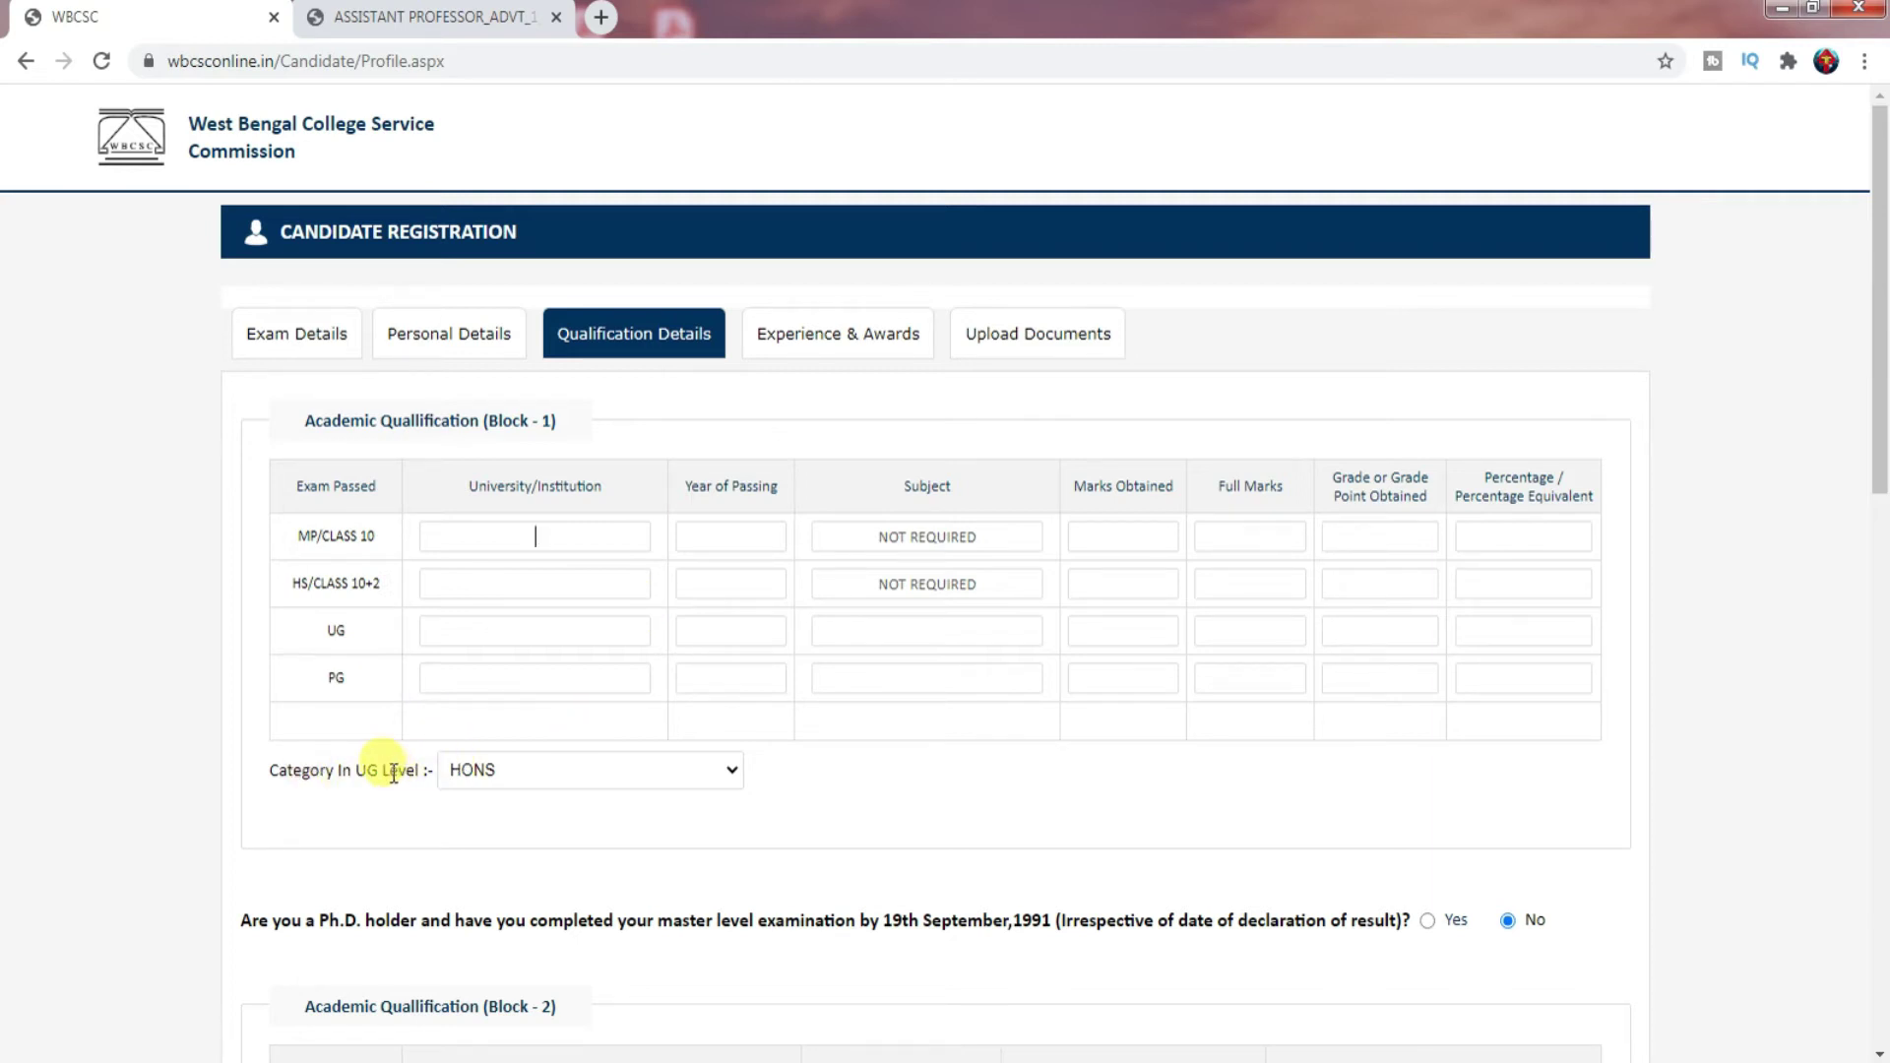
pyautogui.click(720, 772)
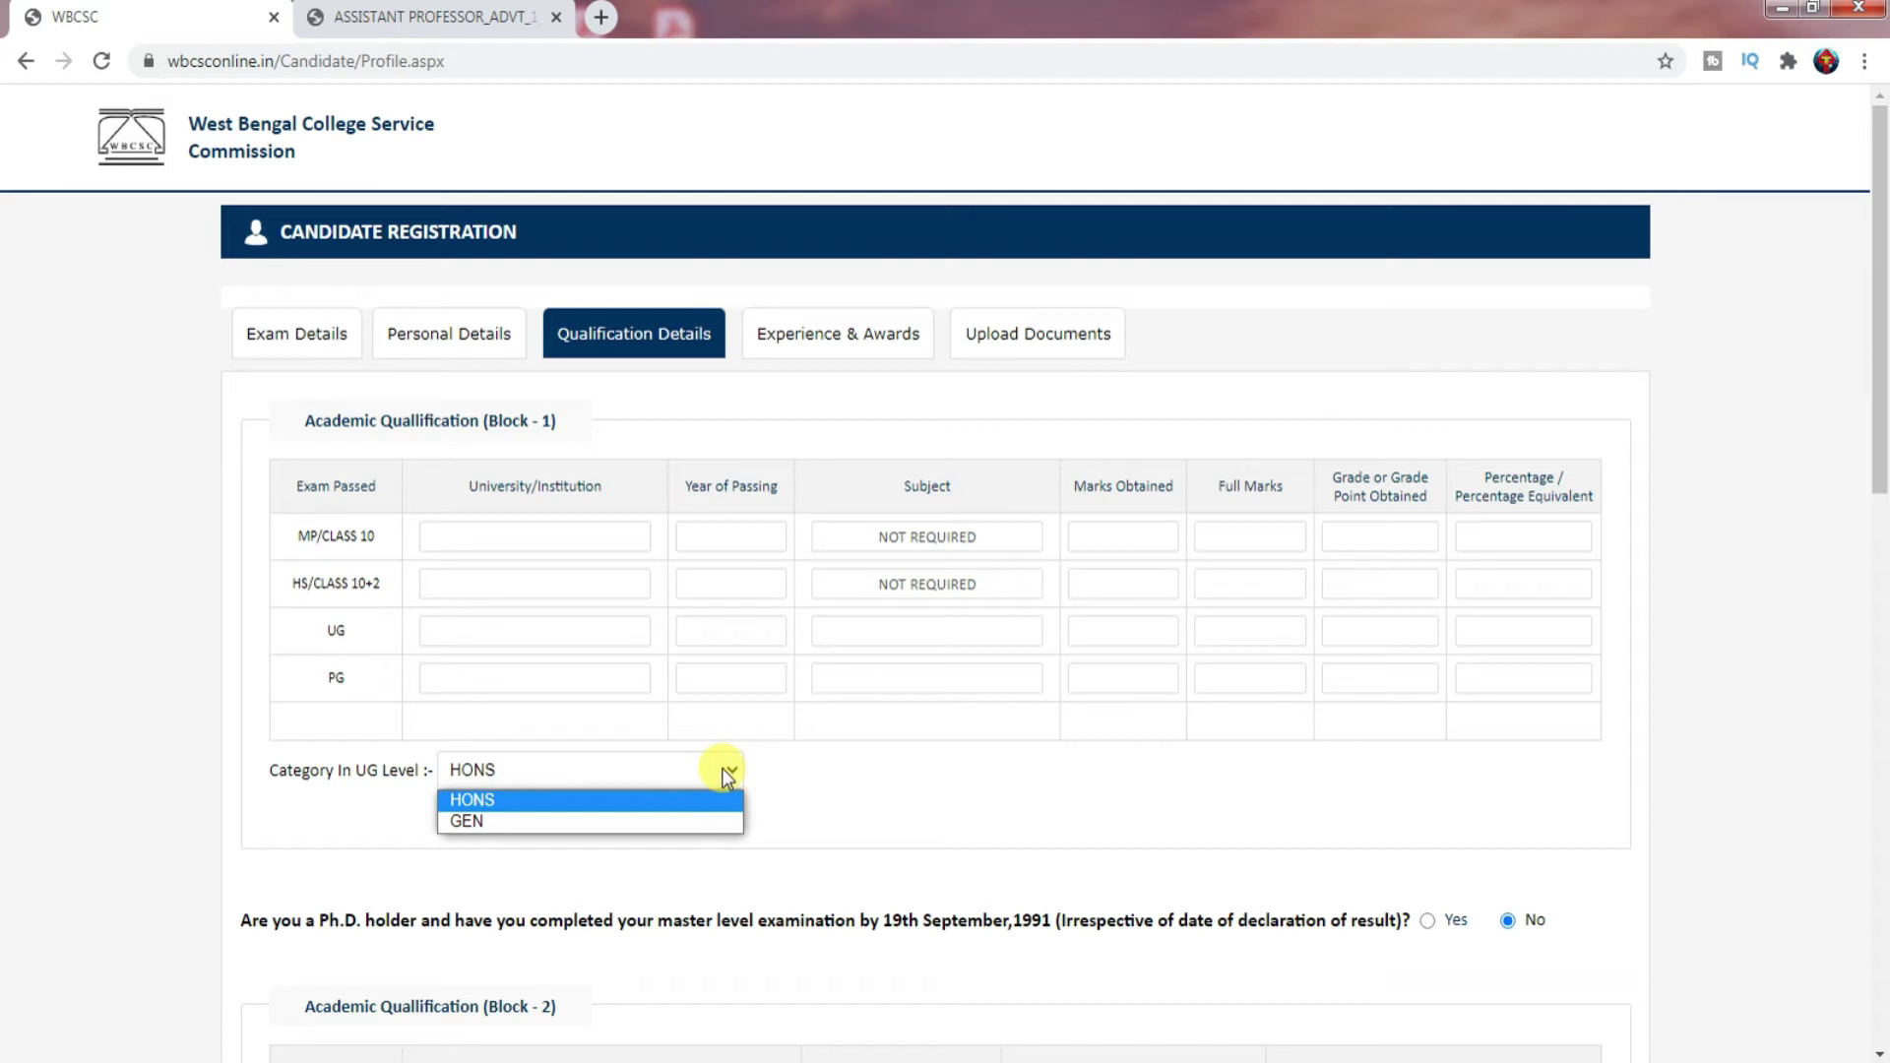
pyautogui.click(723, 768)
pyautogui.moveTo(1882, 366); pyautogui.dragTo(1882, 502)
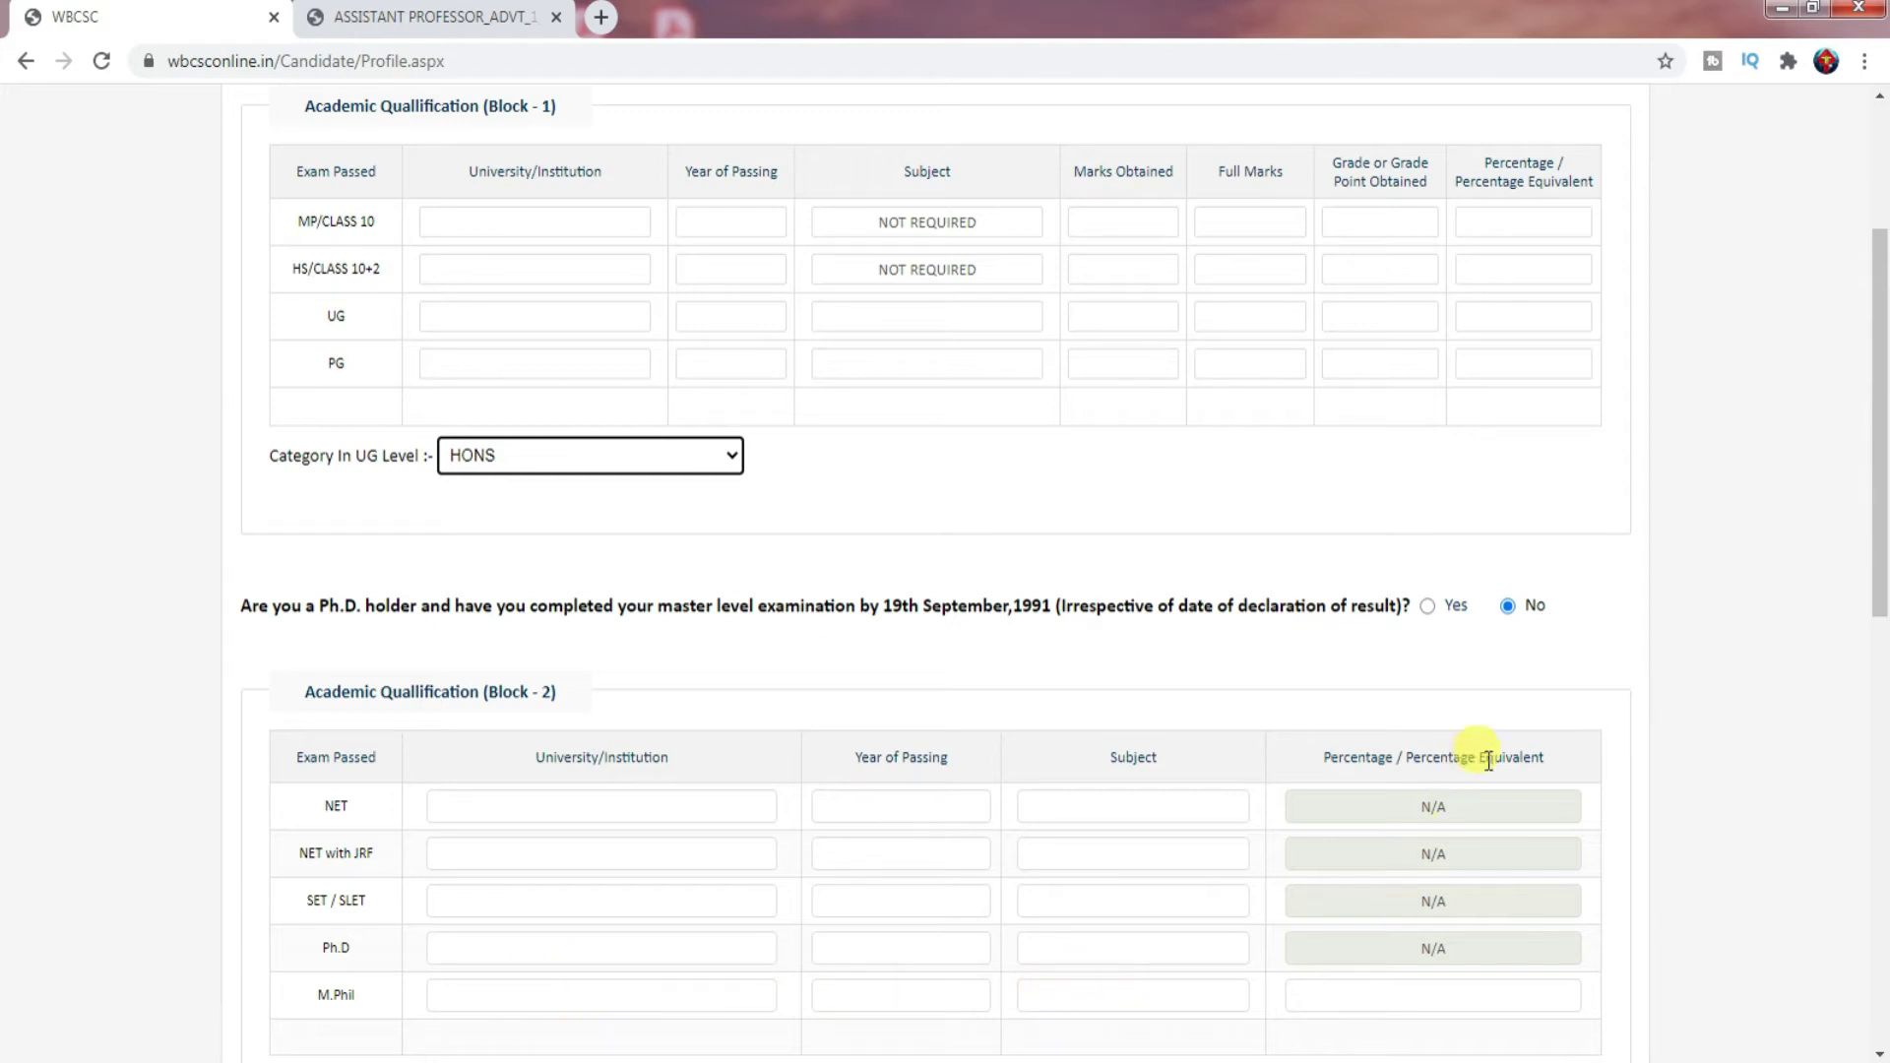
pyautogui.click(1453, 994)
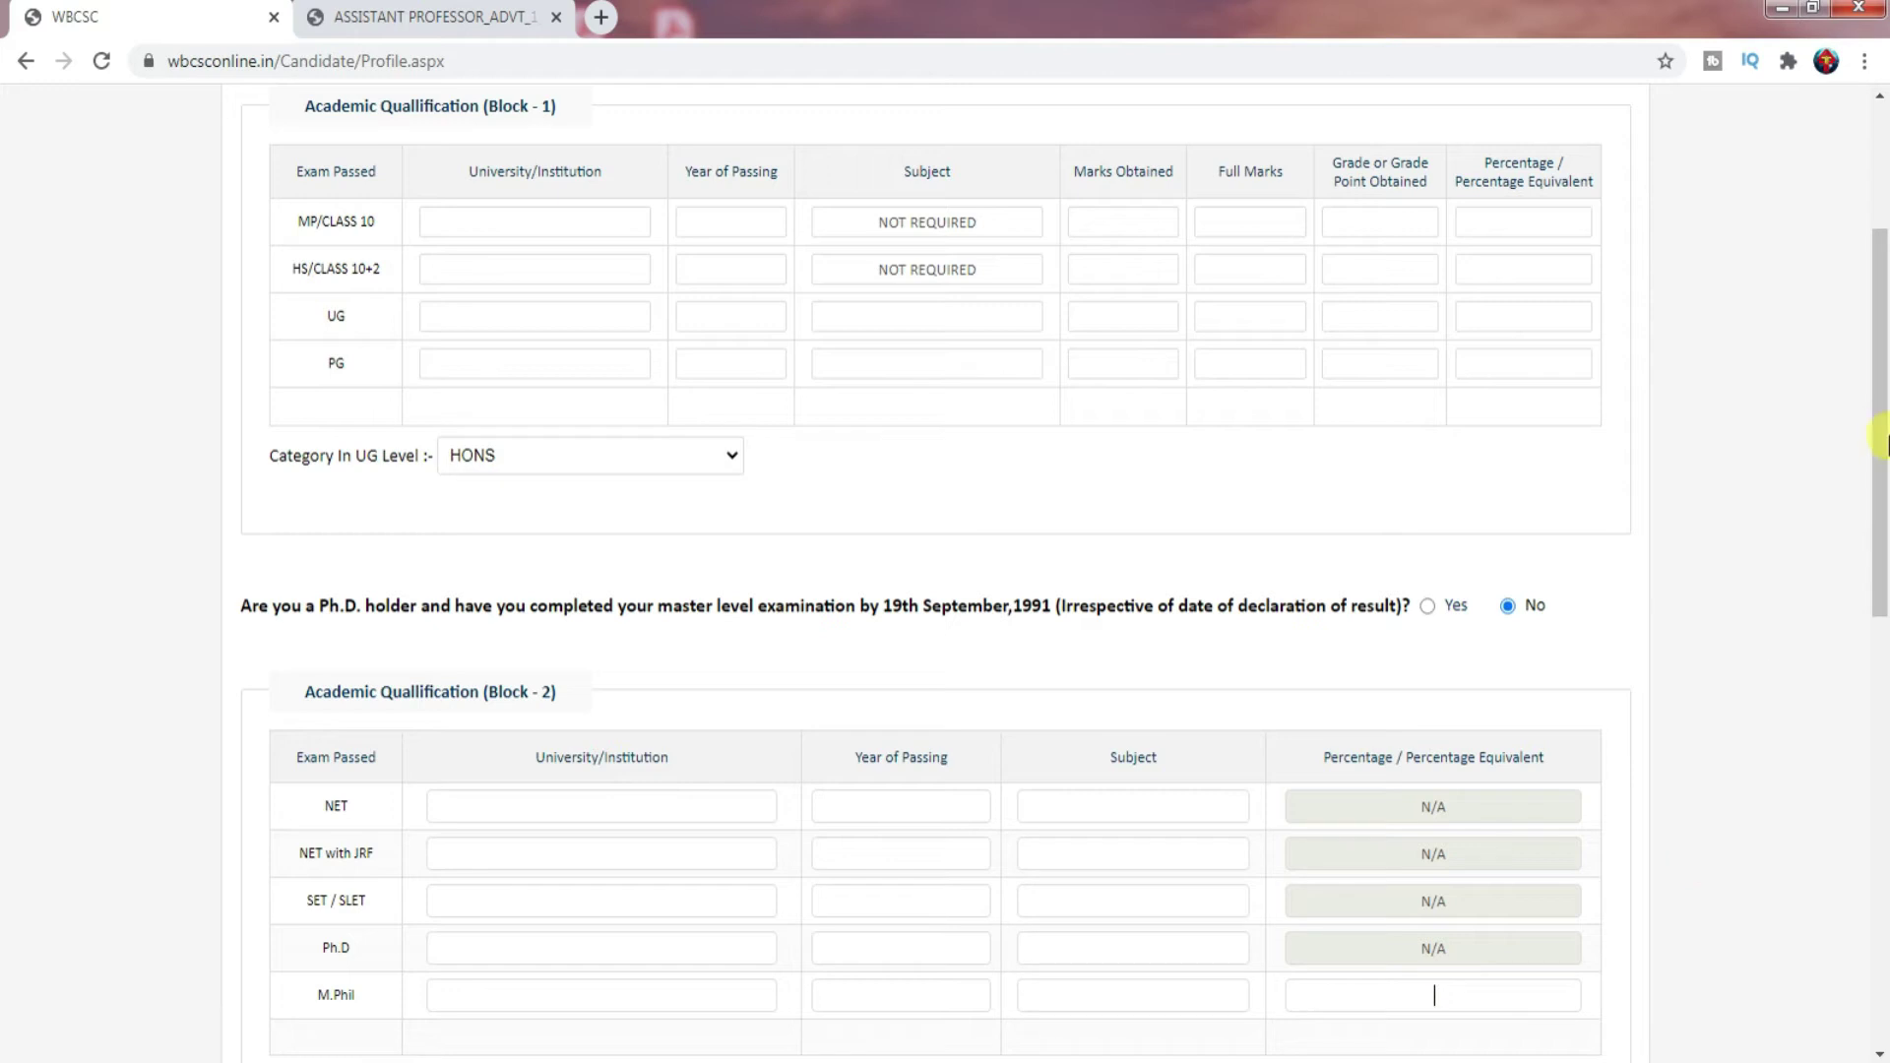
pyautogui.moveTo(1882, 453); pyautogui.dragTo(1881, 798)
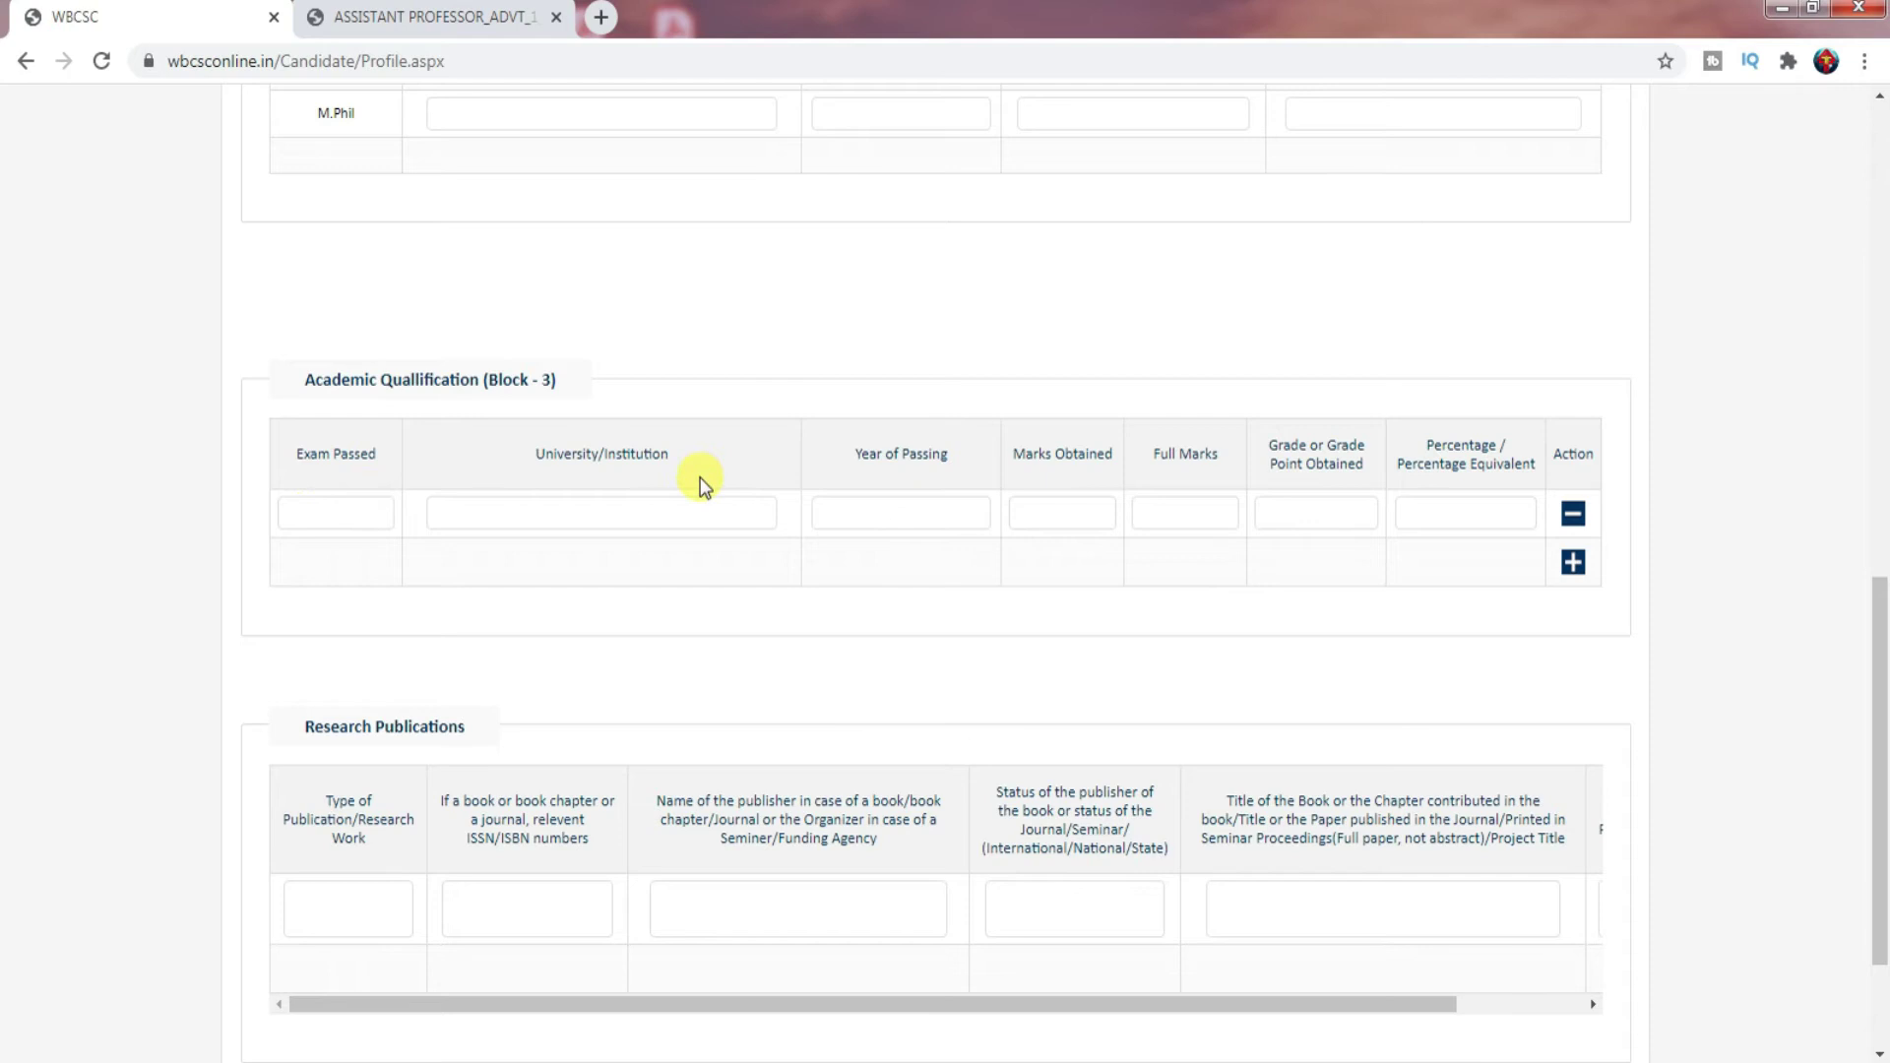
pyautogui.click(850, 519)
pyautogui.click(1571, 563)
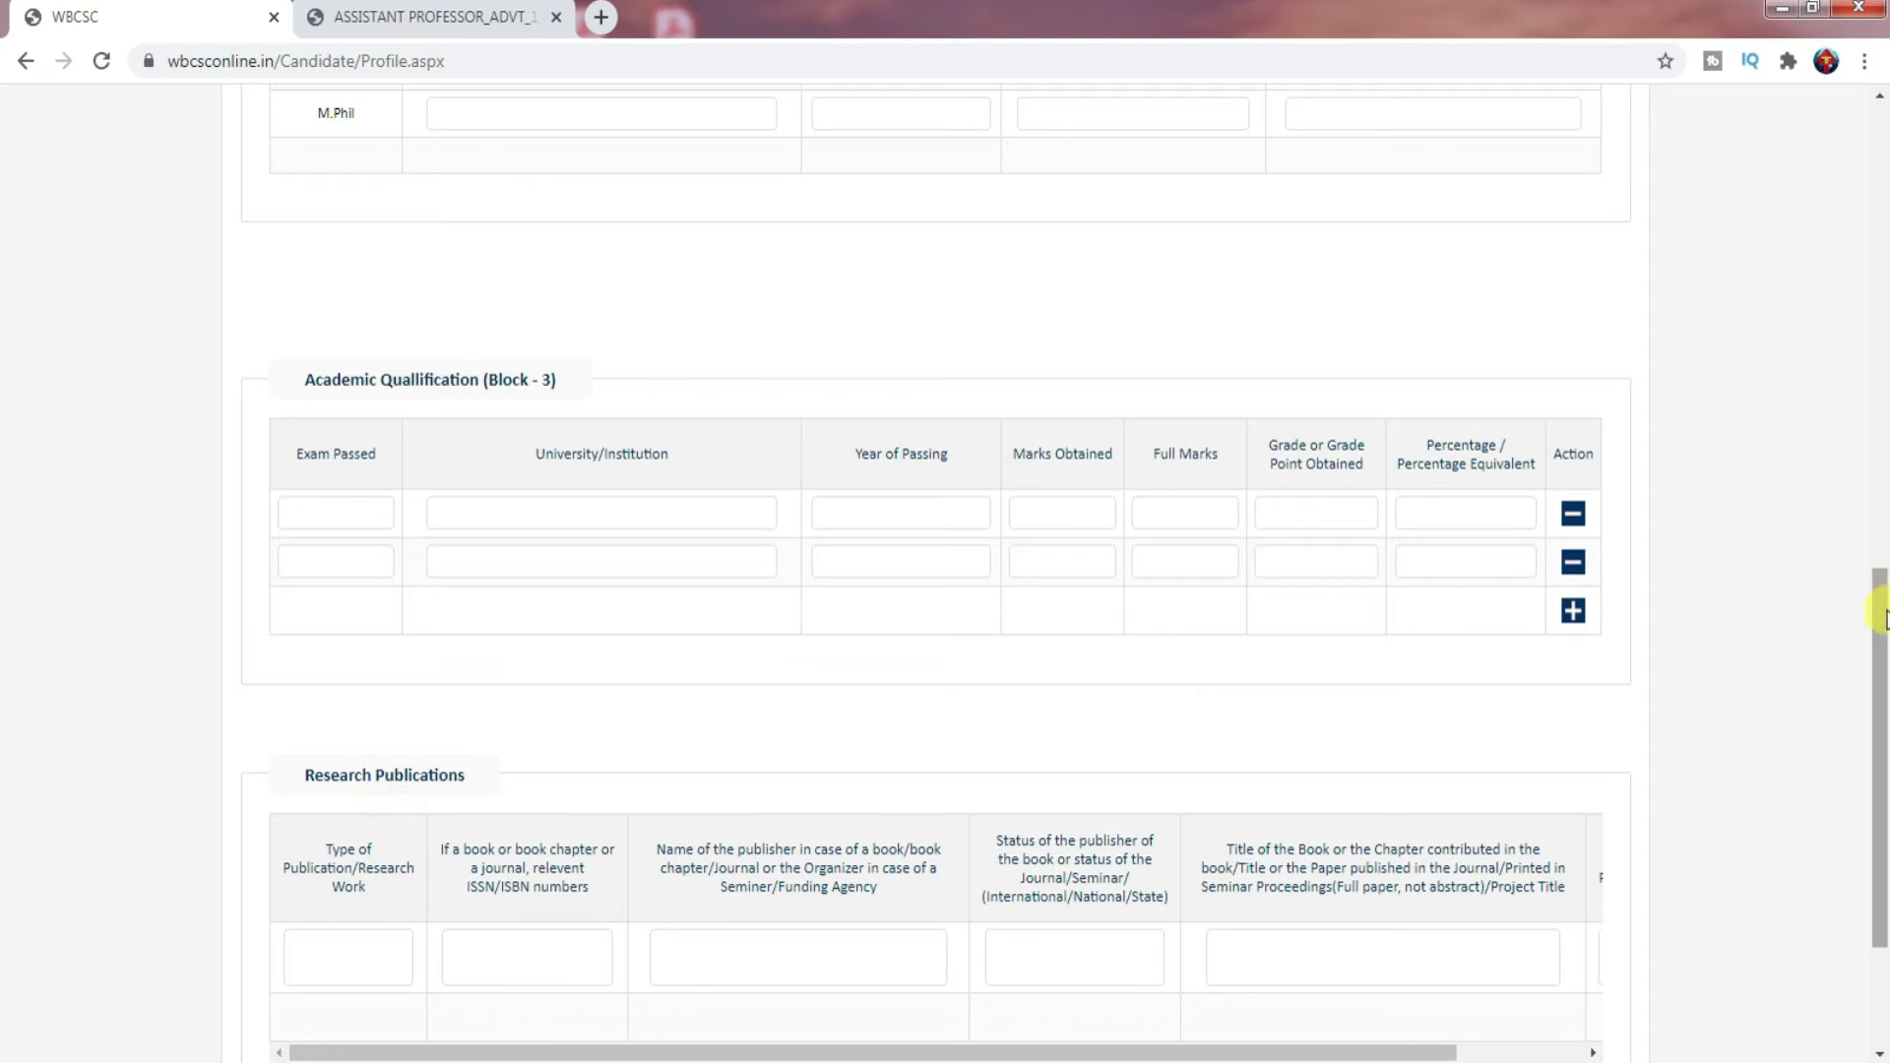
pyautogui.moveTo(1882, 615); pyautogui.dragTo(1871, 729)
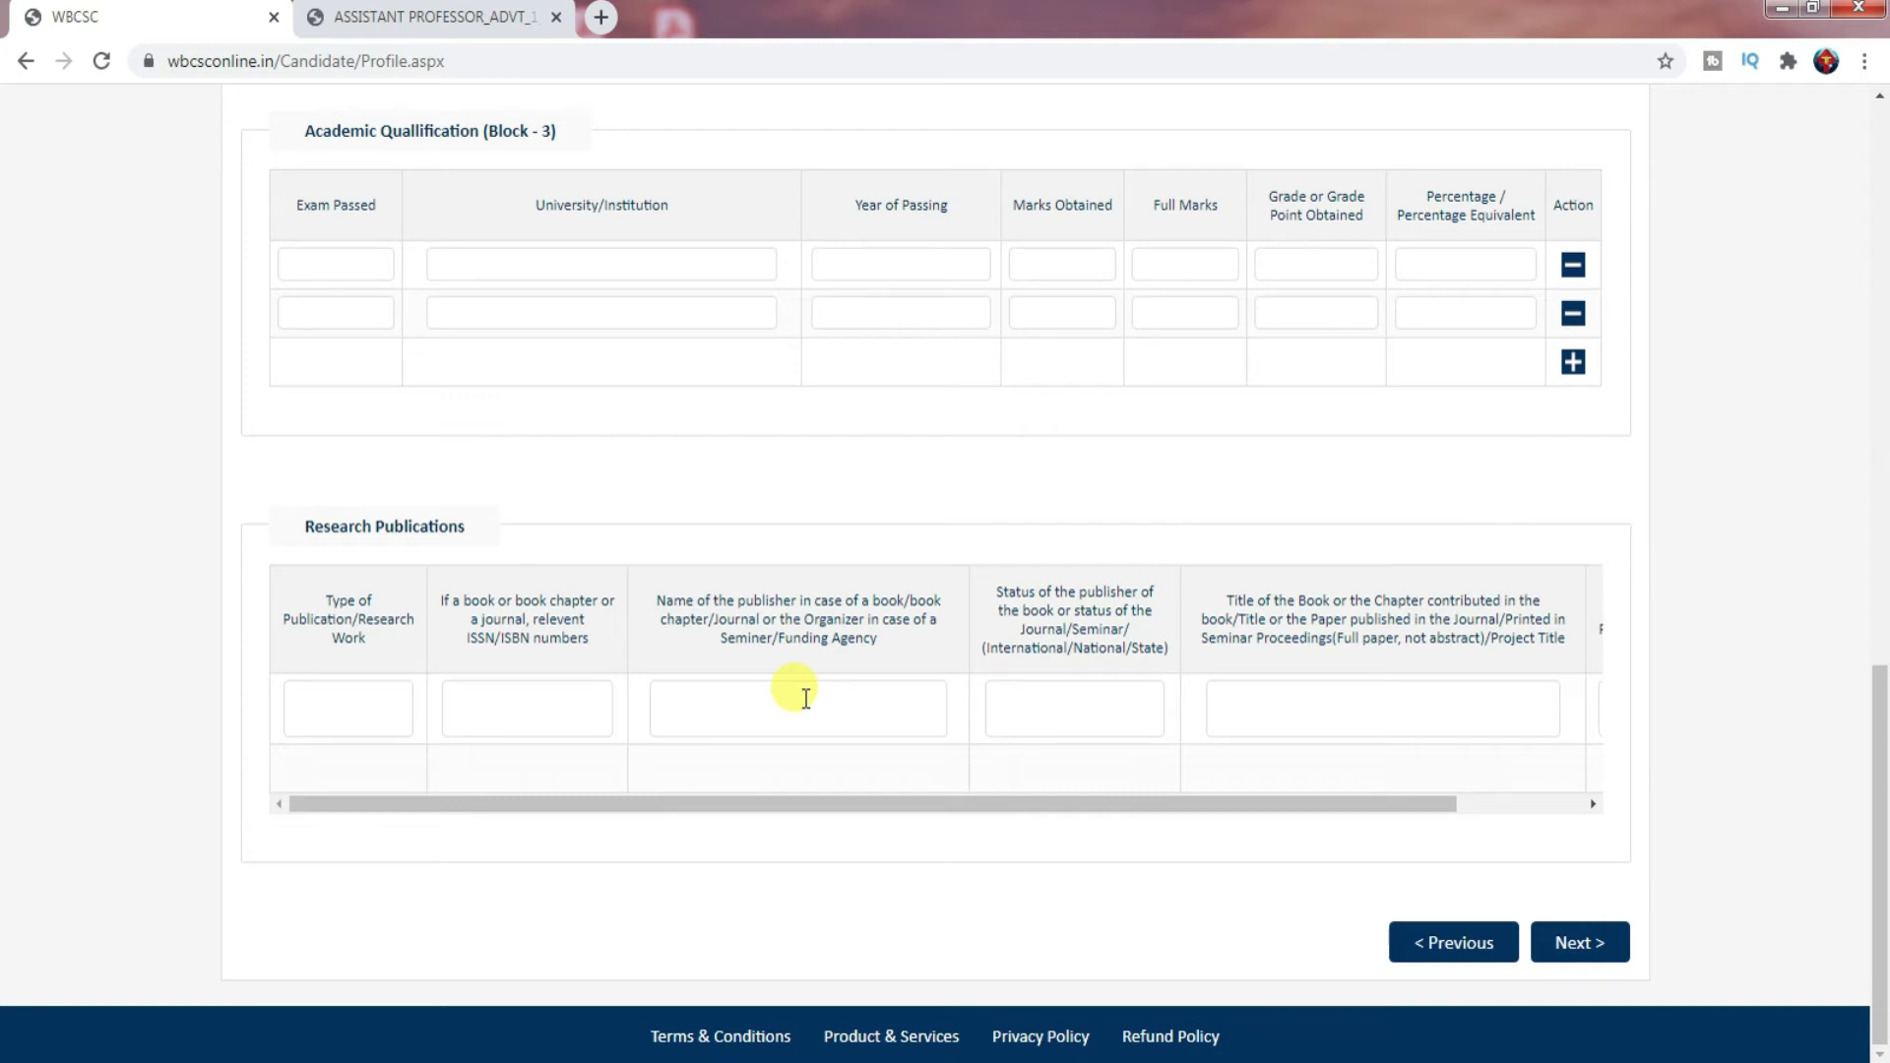
pyautogui.click(803, 699)
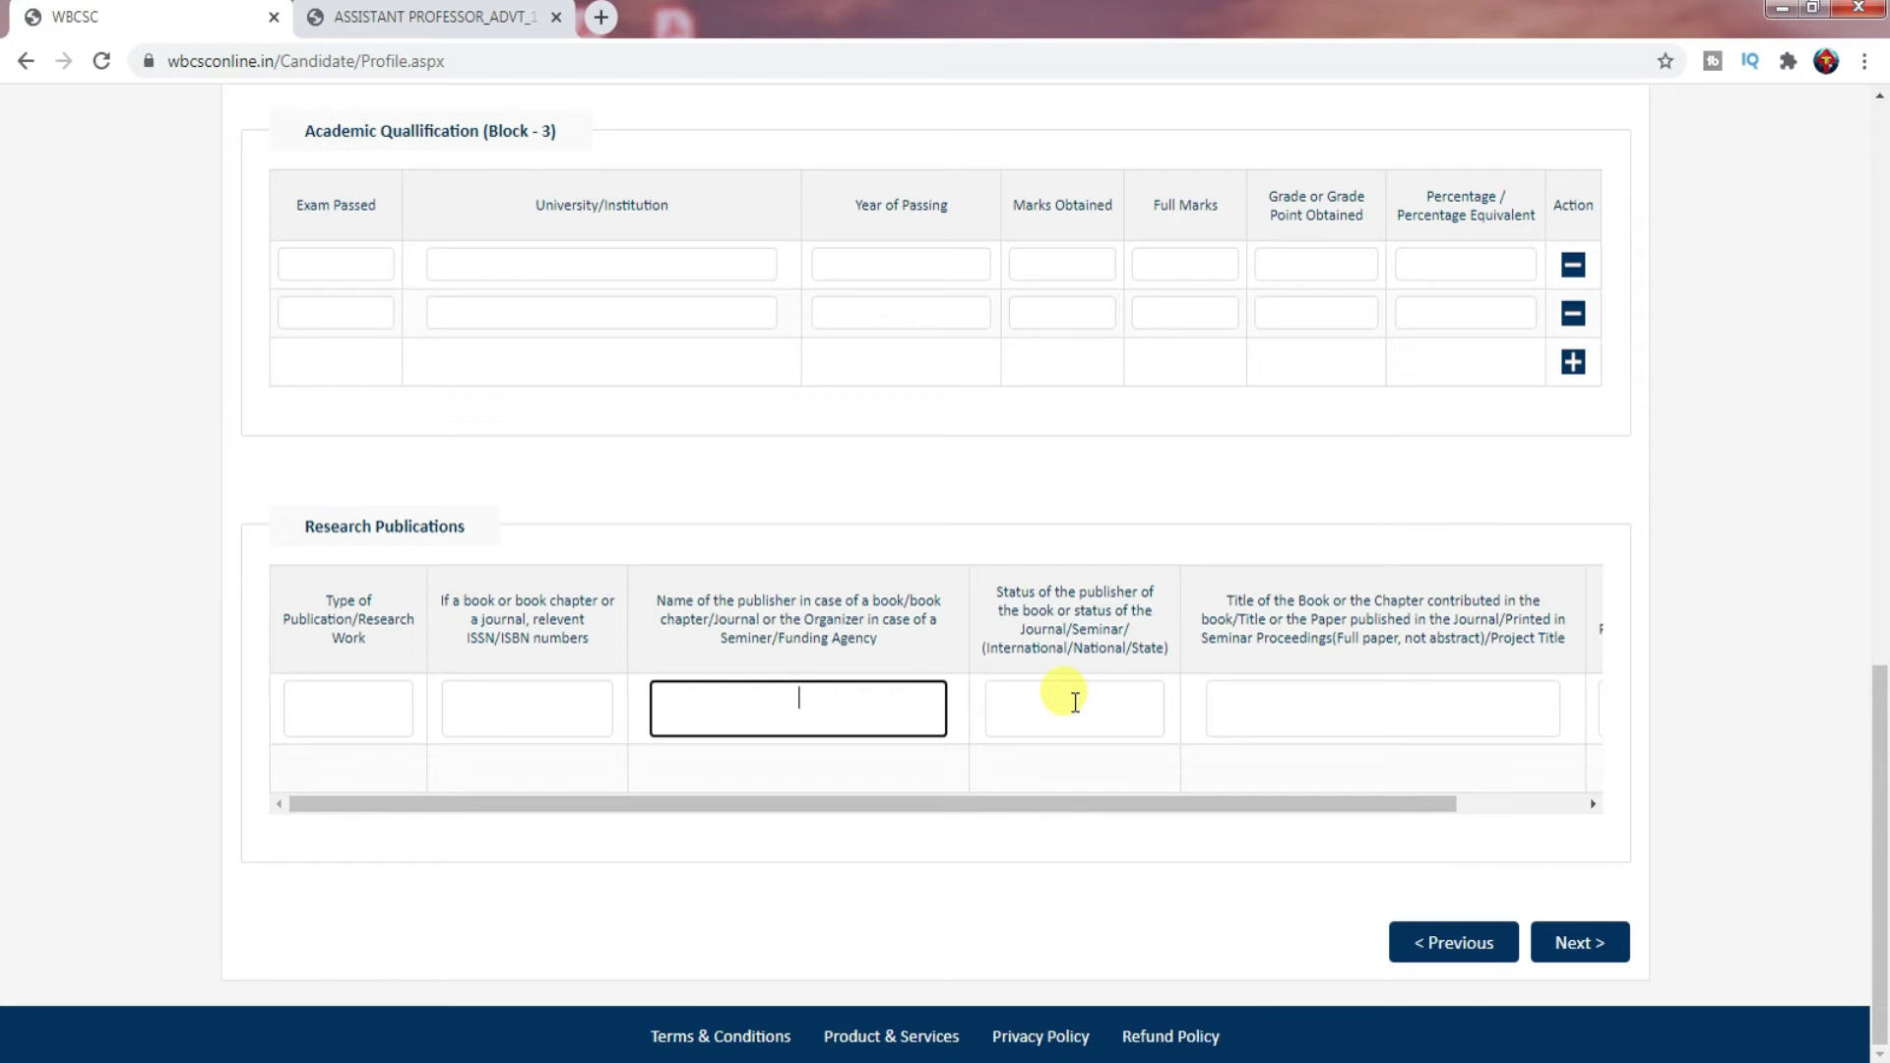
pyautogui.click(1318, 702)
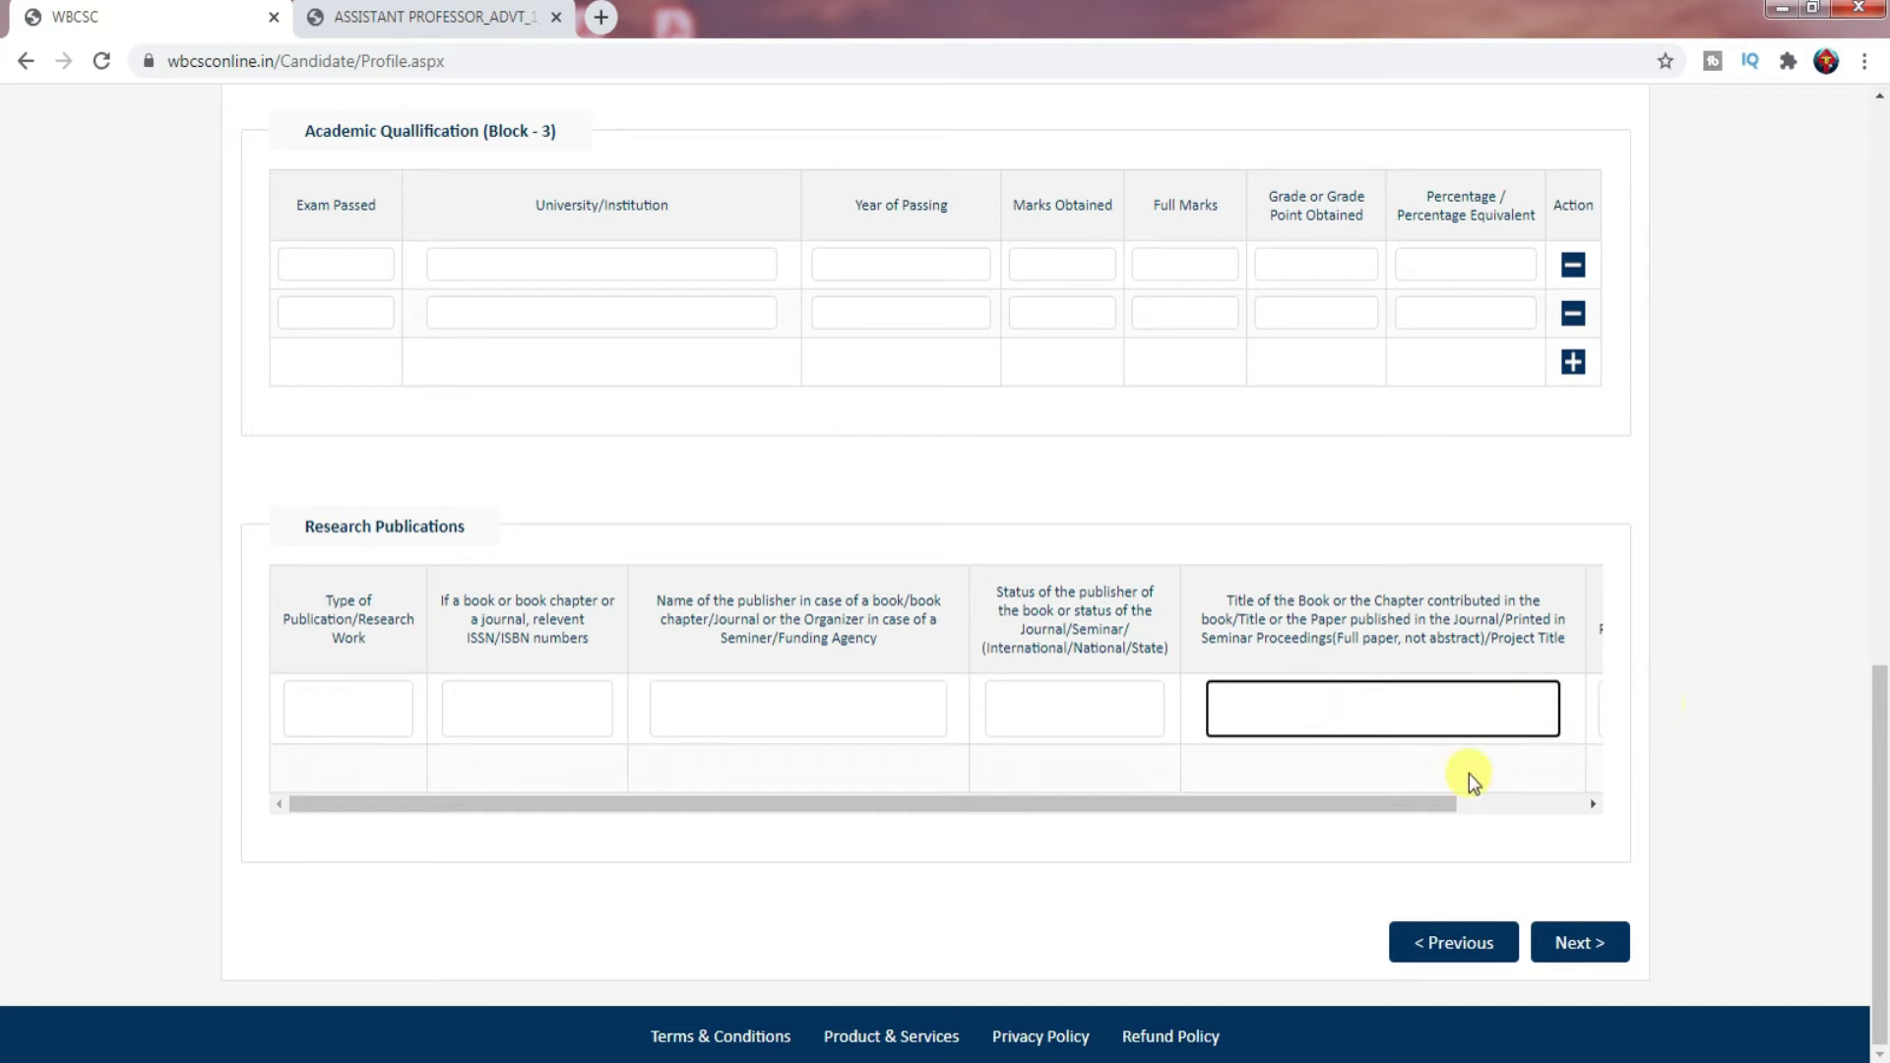
pyautogui.moveTo(1379, 805); pyautogui.dragTo(1604, 795)
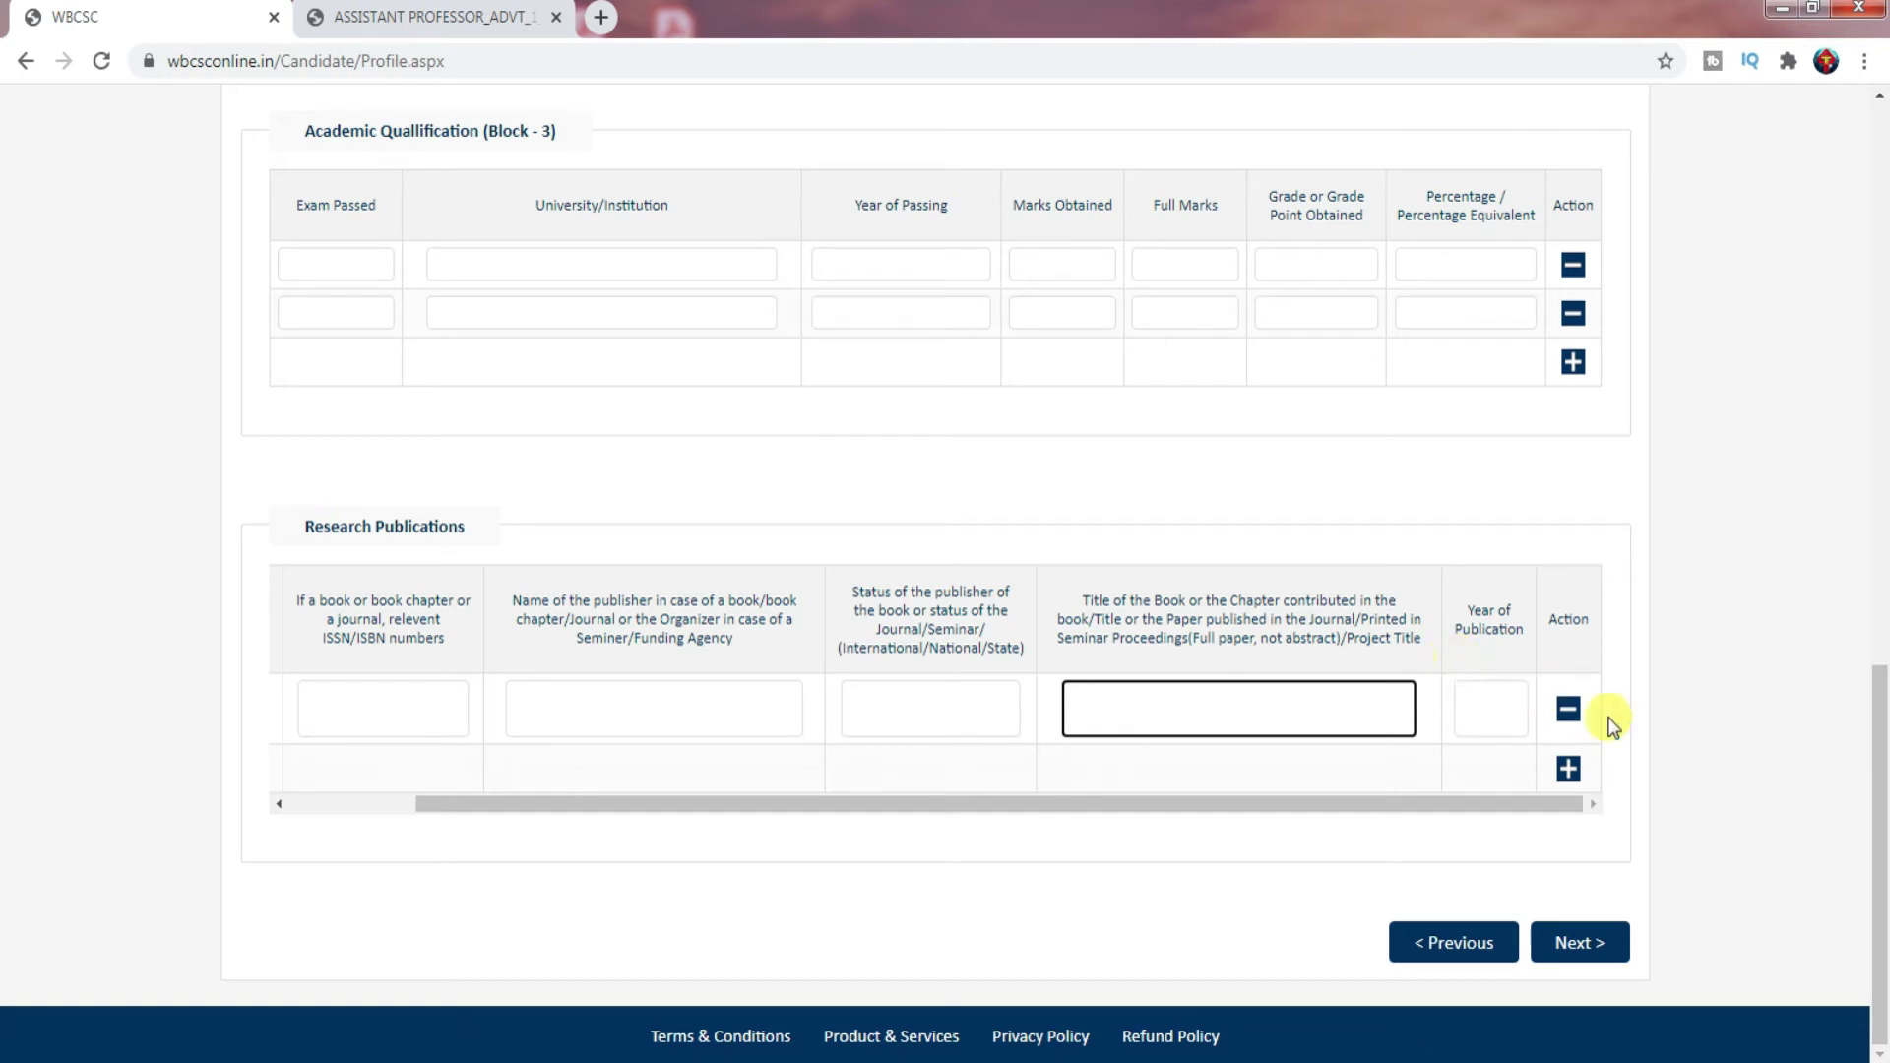
pyautogui.click(1568, 776)
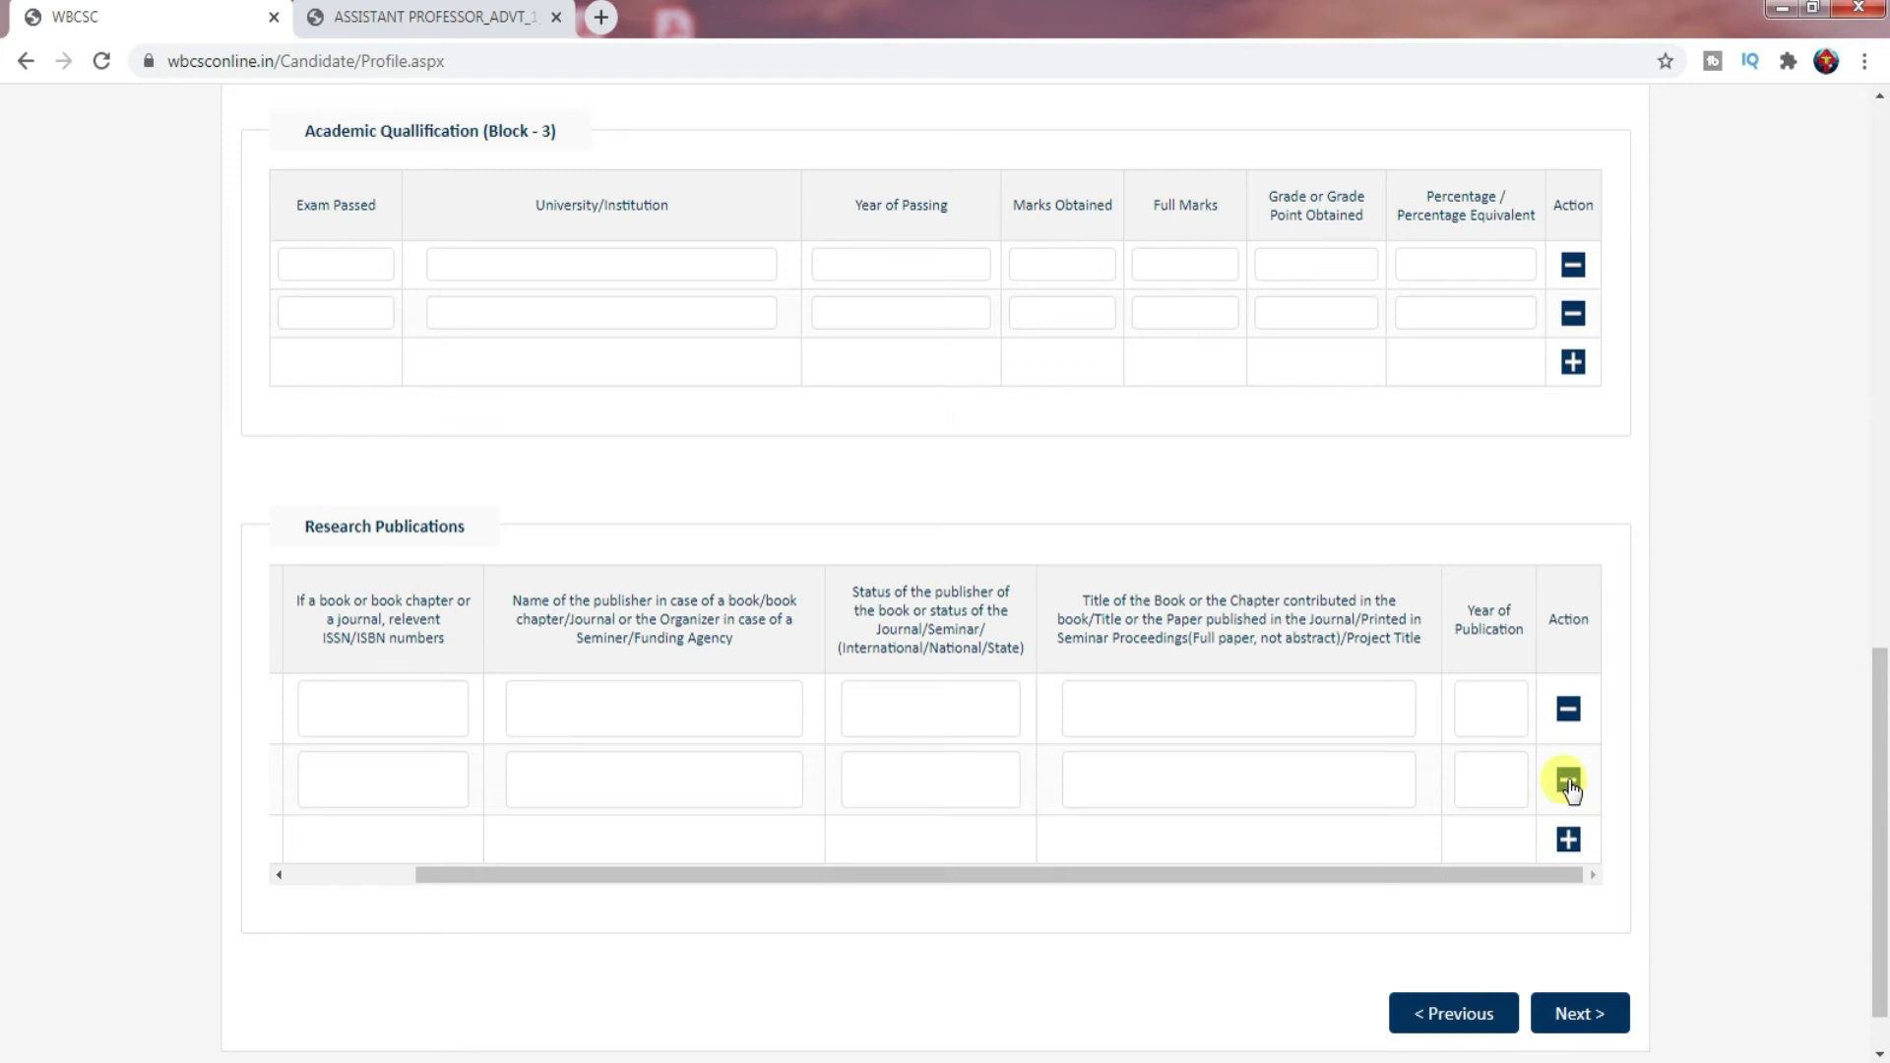
pyautogui.click(1568, 780)
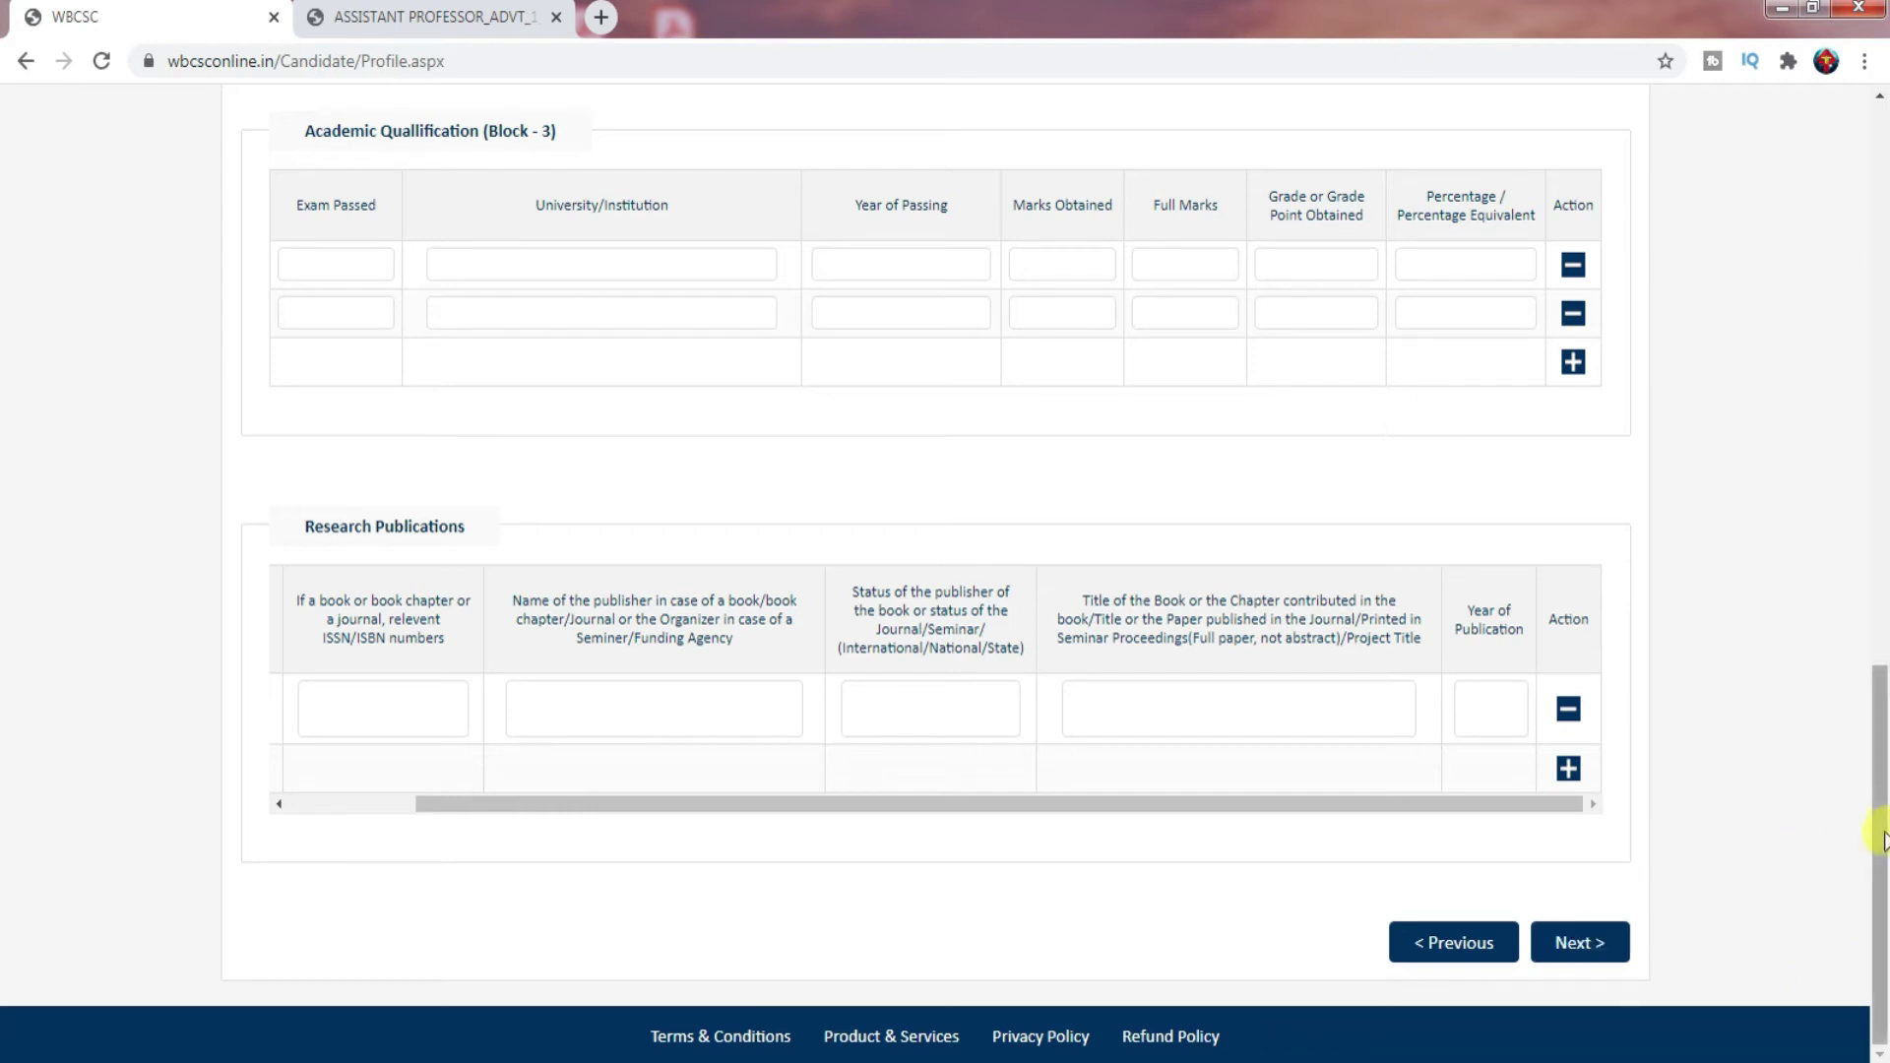
pyautogui.moveTo(1882, 842); pyautogui.dragTo(1882, 352)
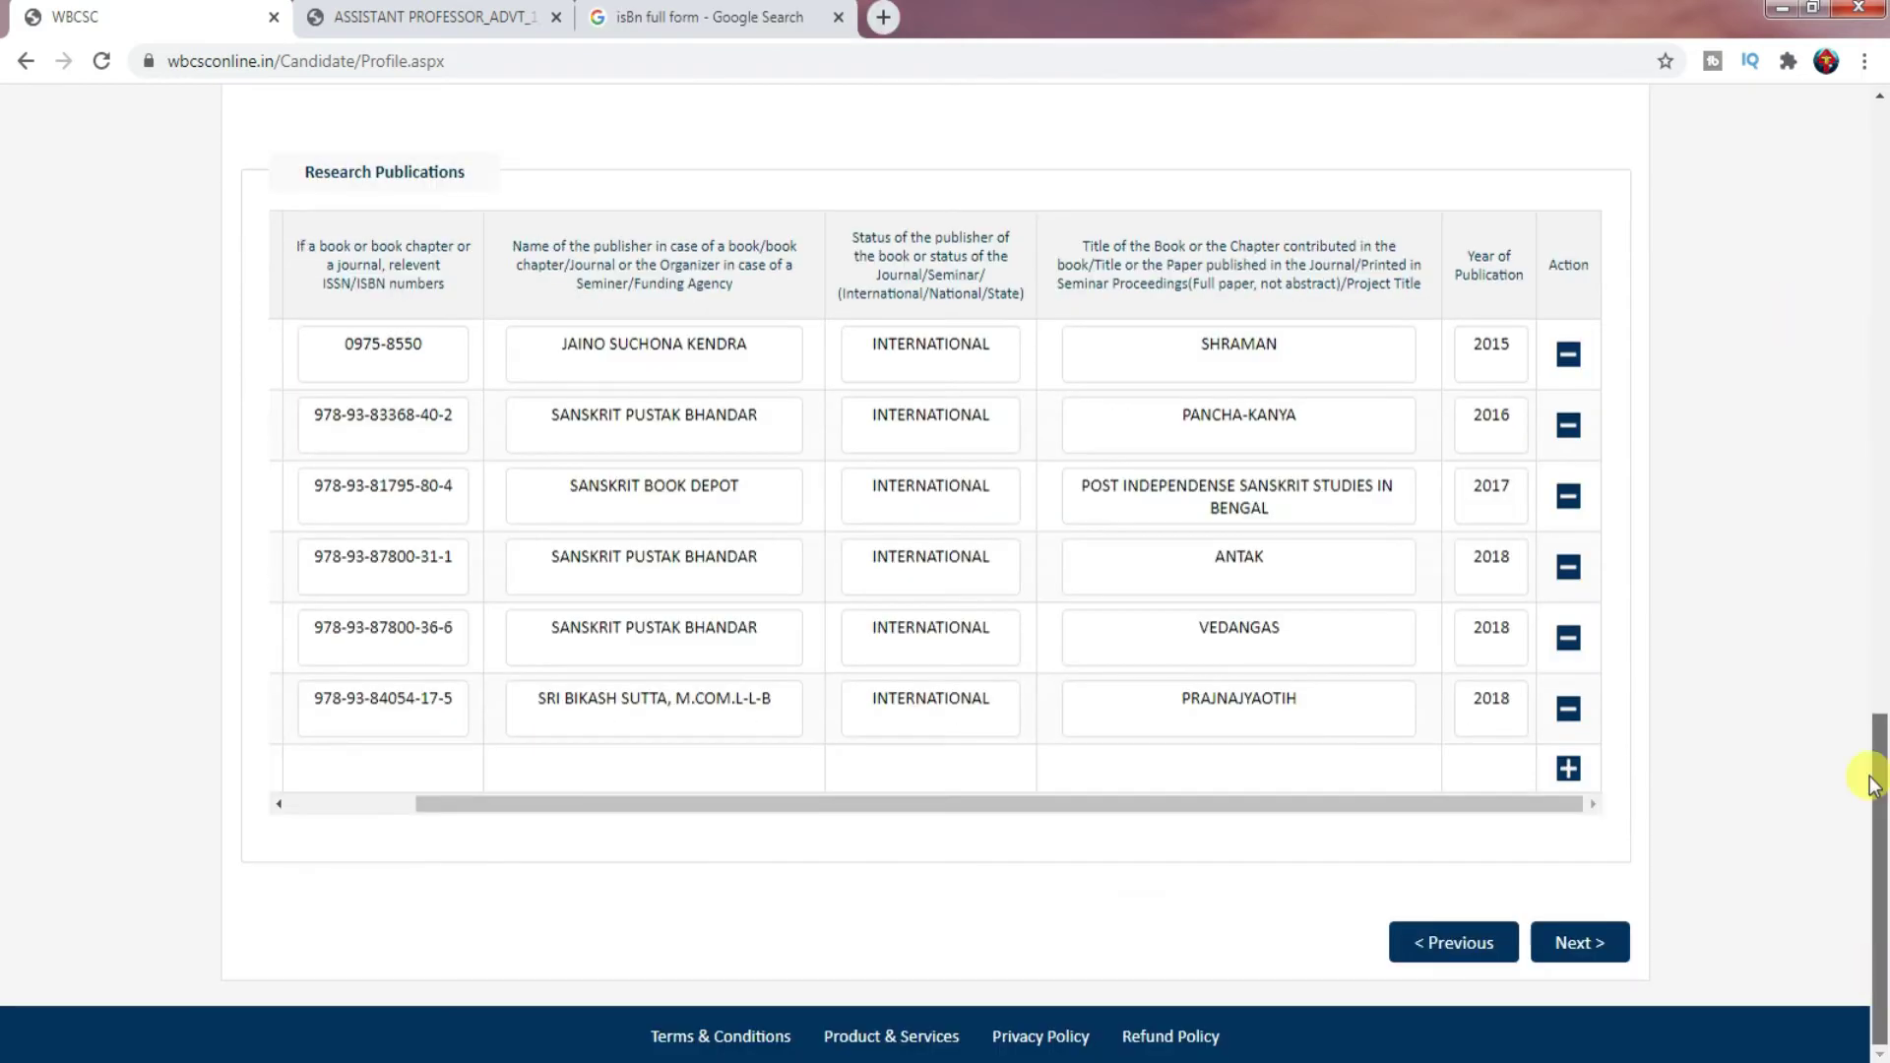
# Step: Scroll down past the six research publication entries
pyautogui.moveTo(1882, 751); pyautogui.dragTo(1881, 935)
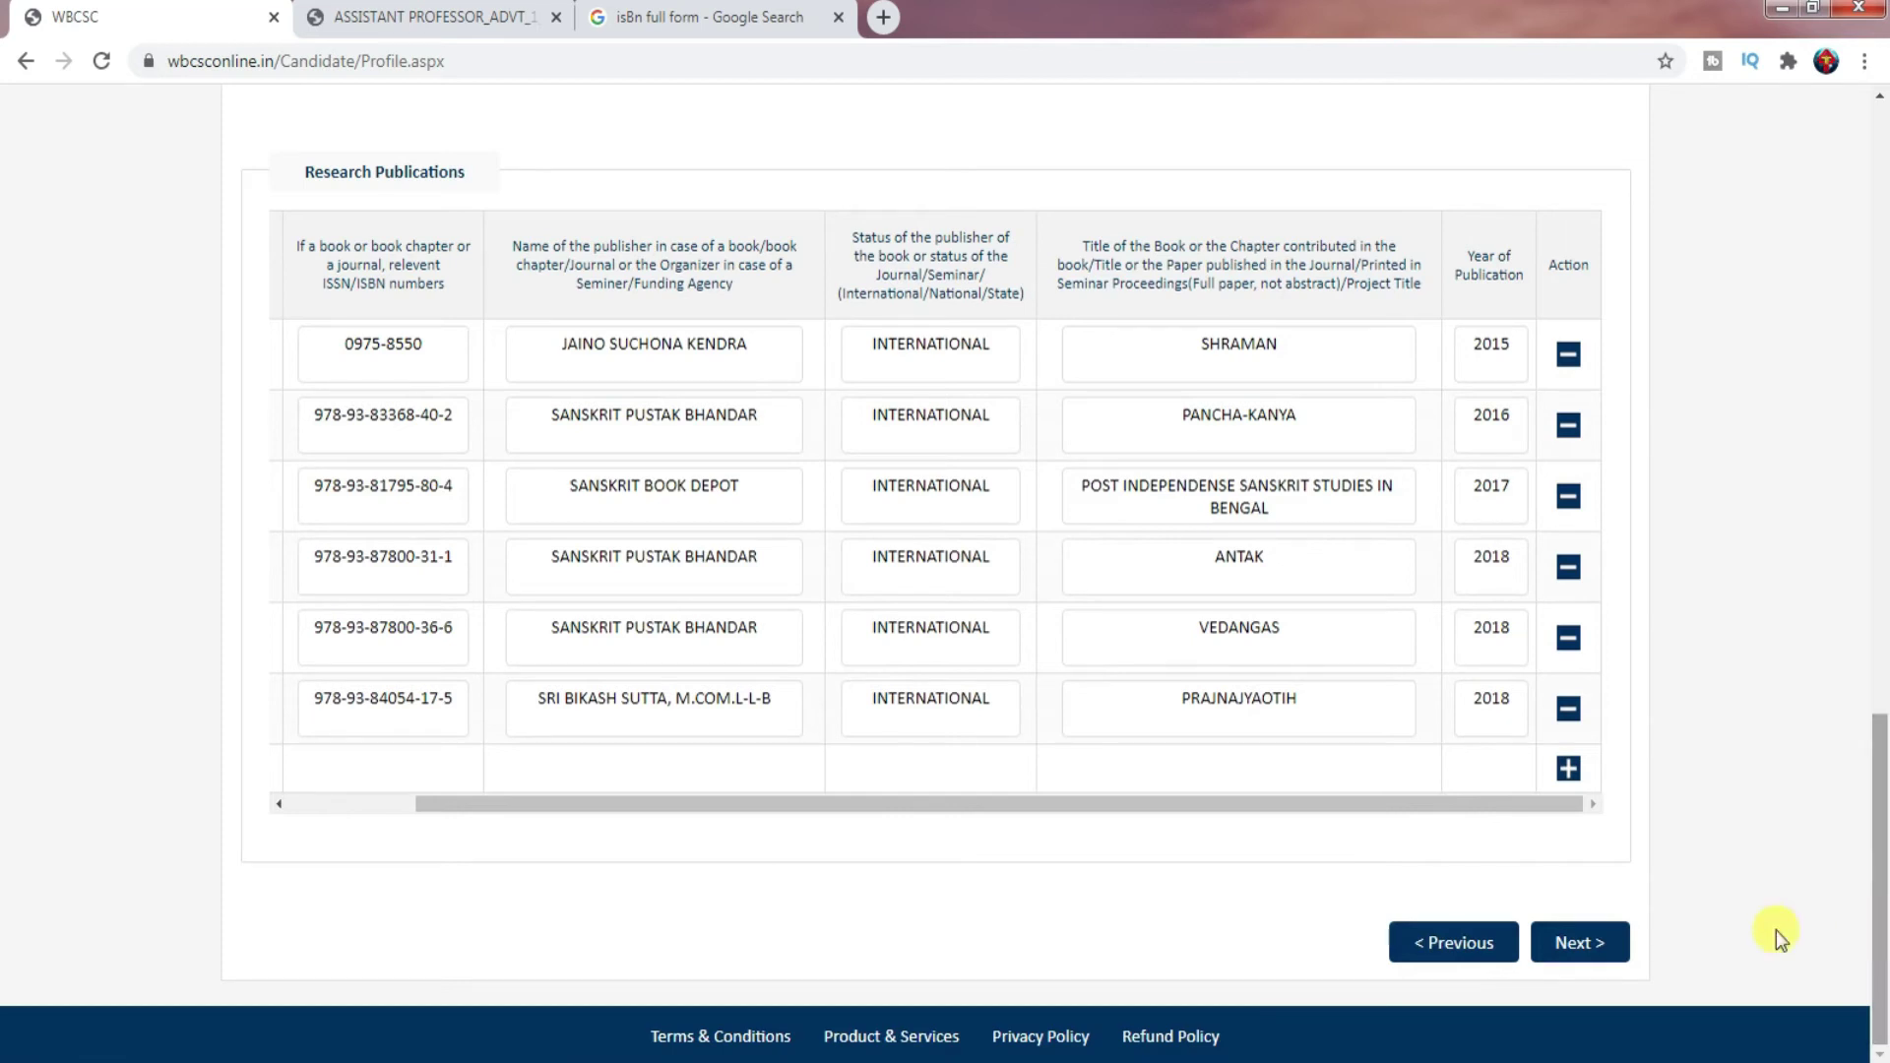
# Step: Save qualifications, view the Post Doctoral and Awards sections, then return to Teaching Experience
pyautogui.click(1600, 946)
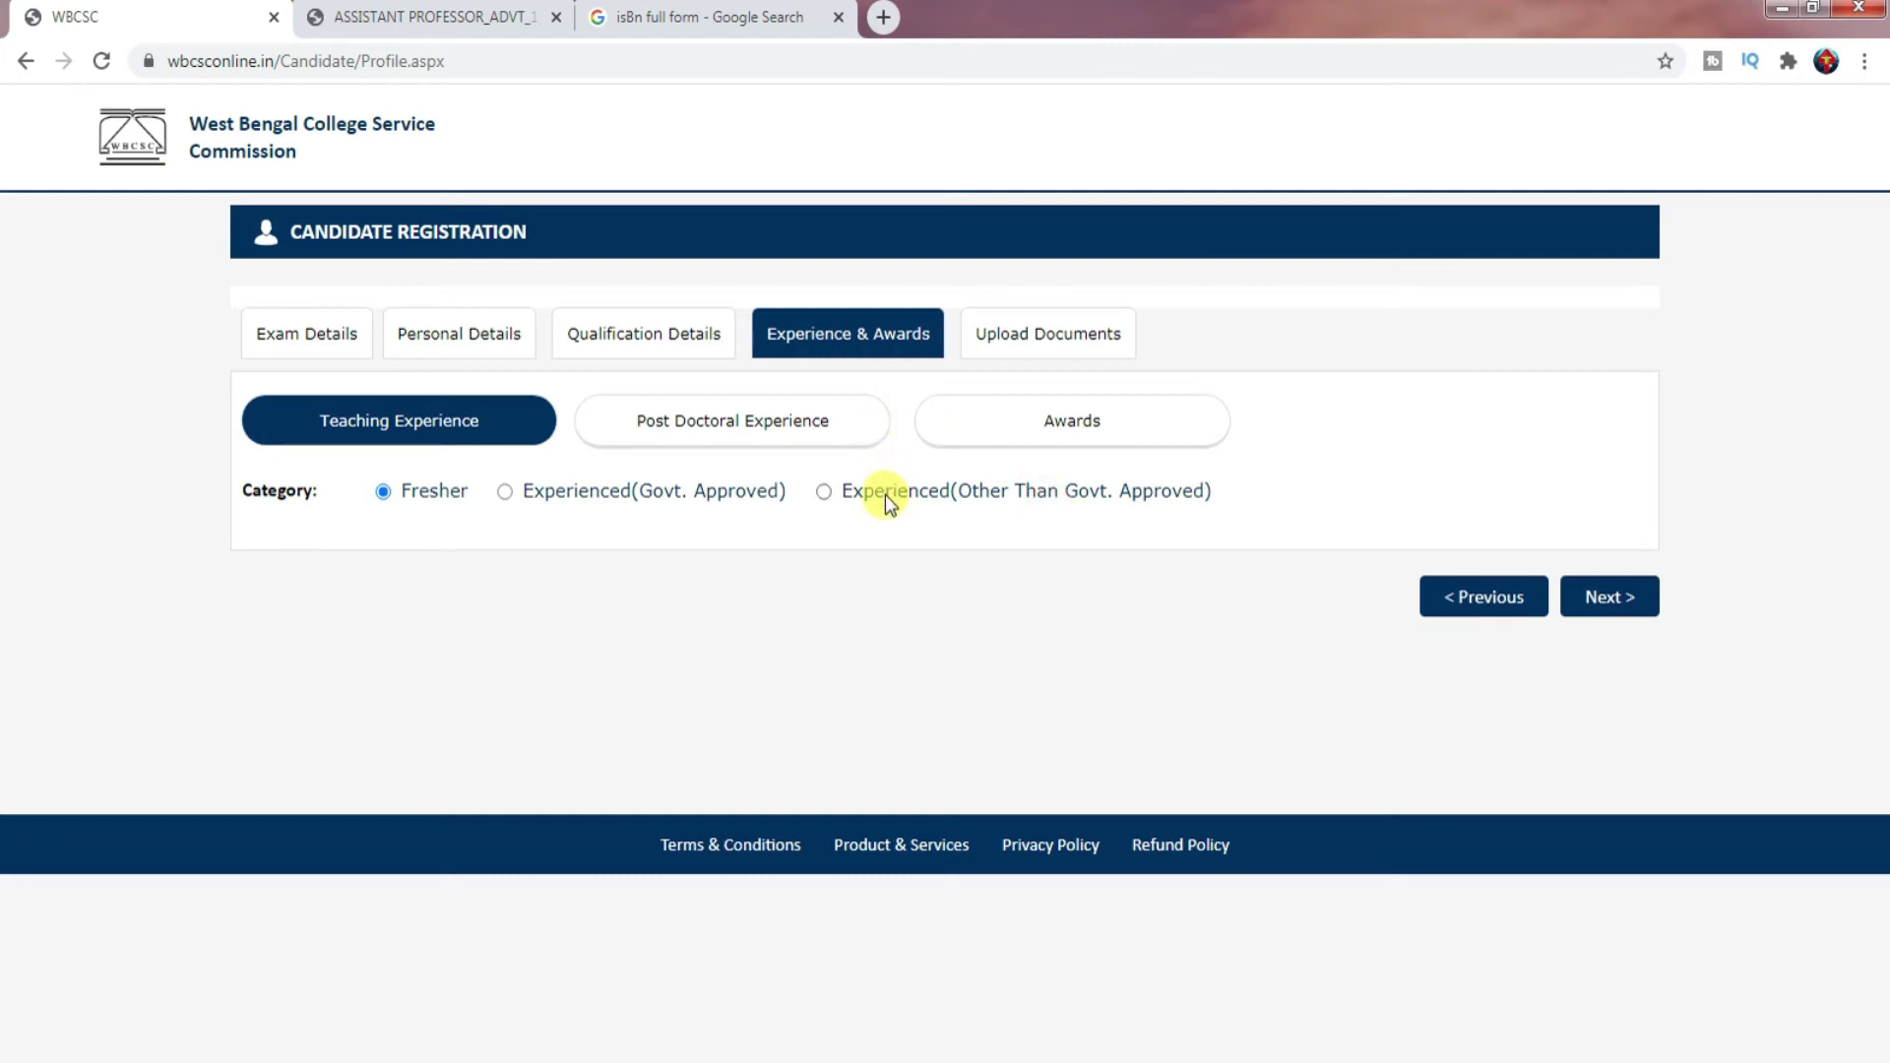
pyautogui.click(762, 425)
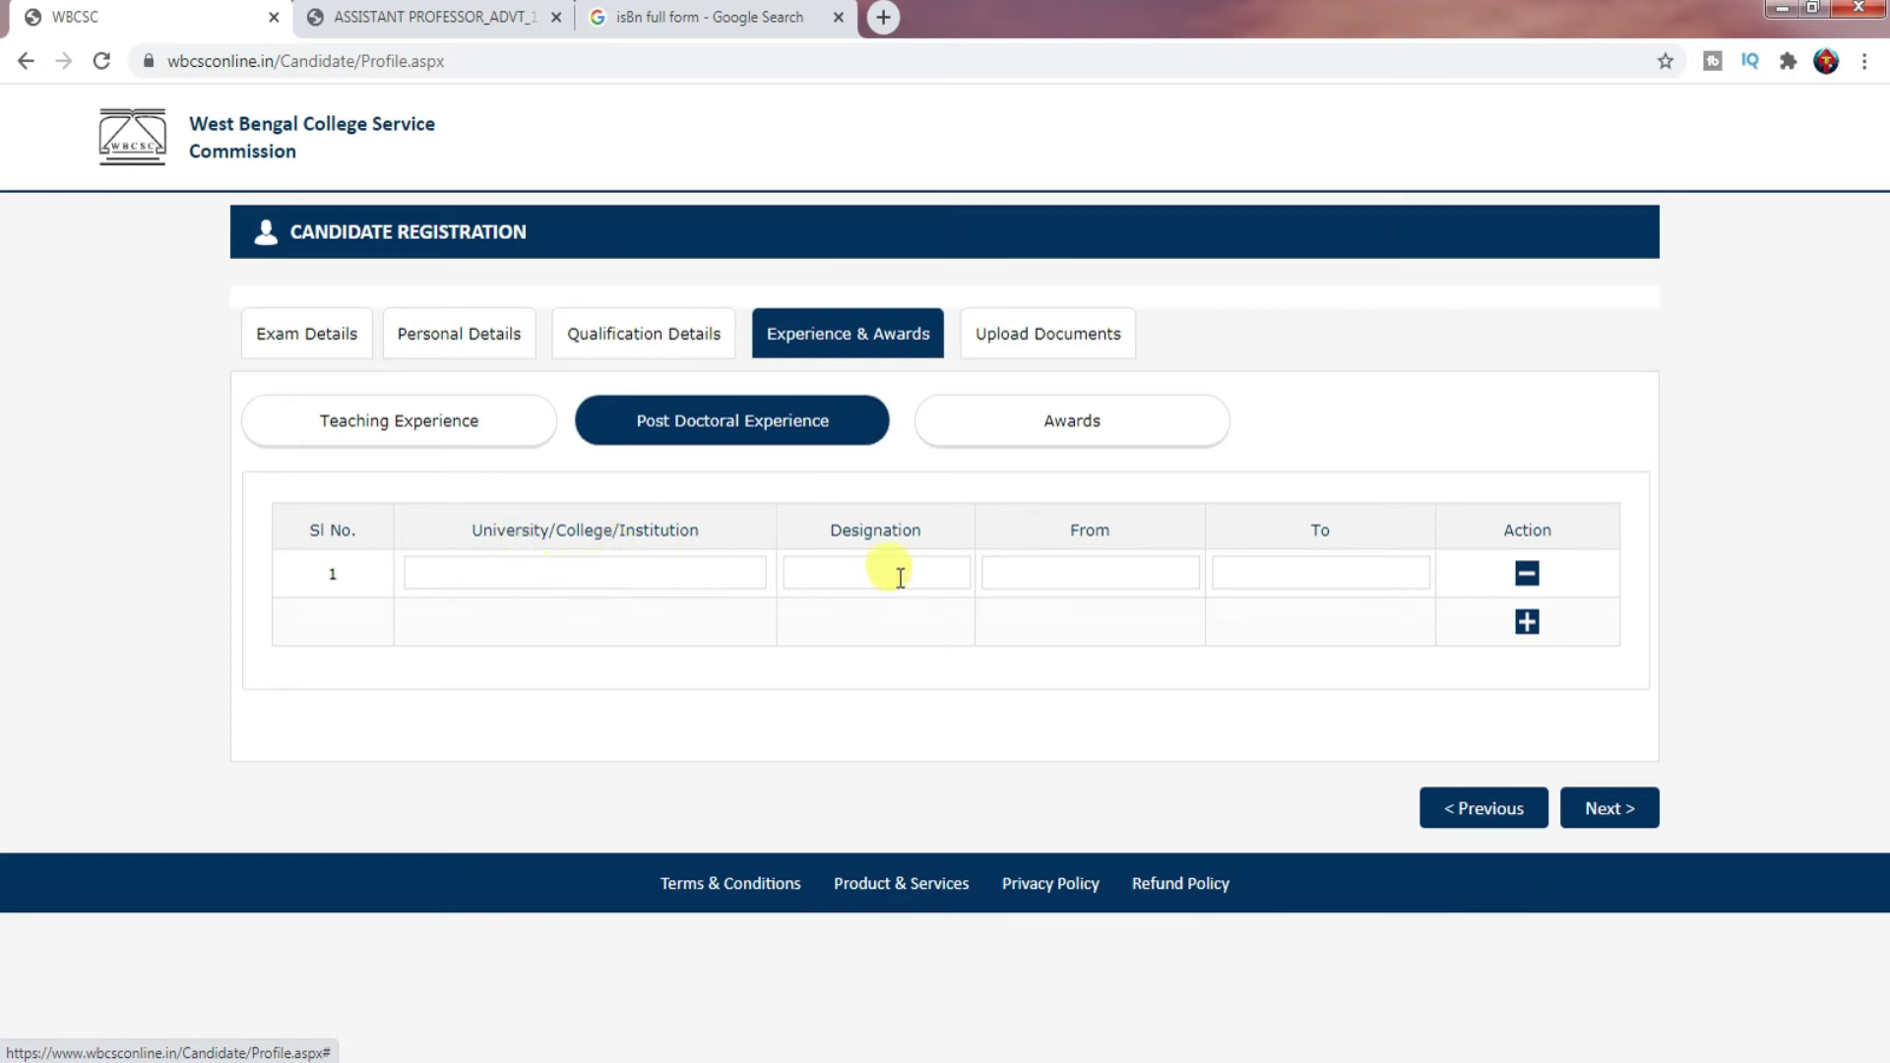
pyautogui.click(1024, 418)
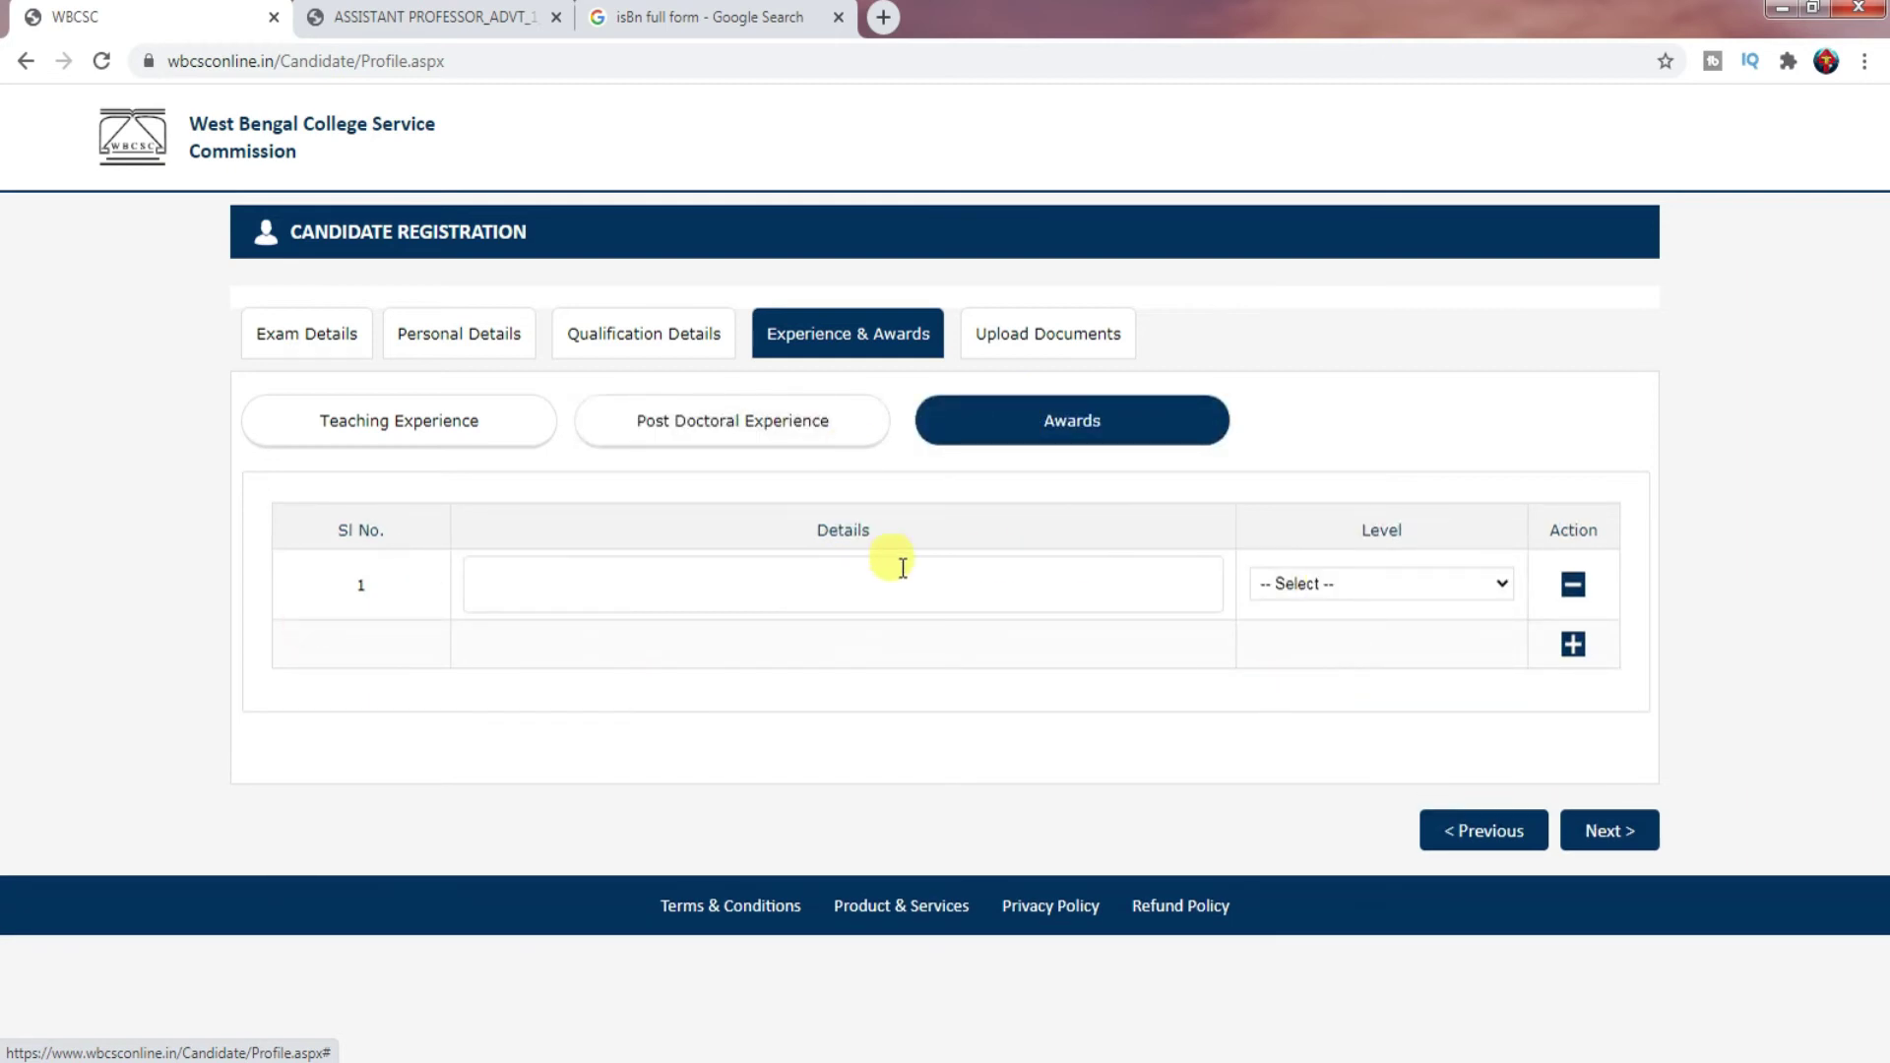
pyautogui.click(401, 419)
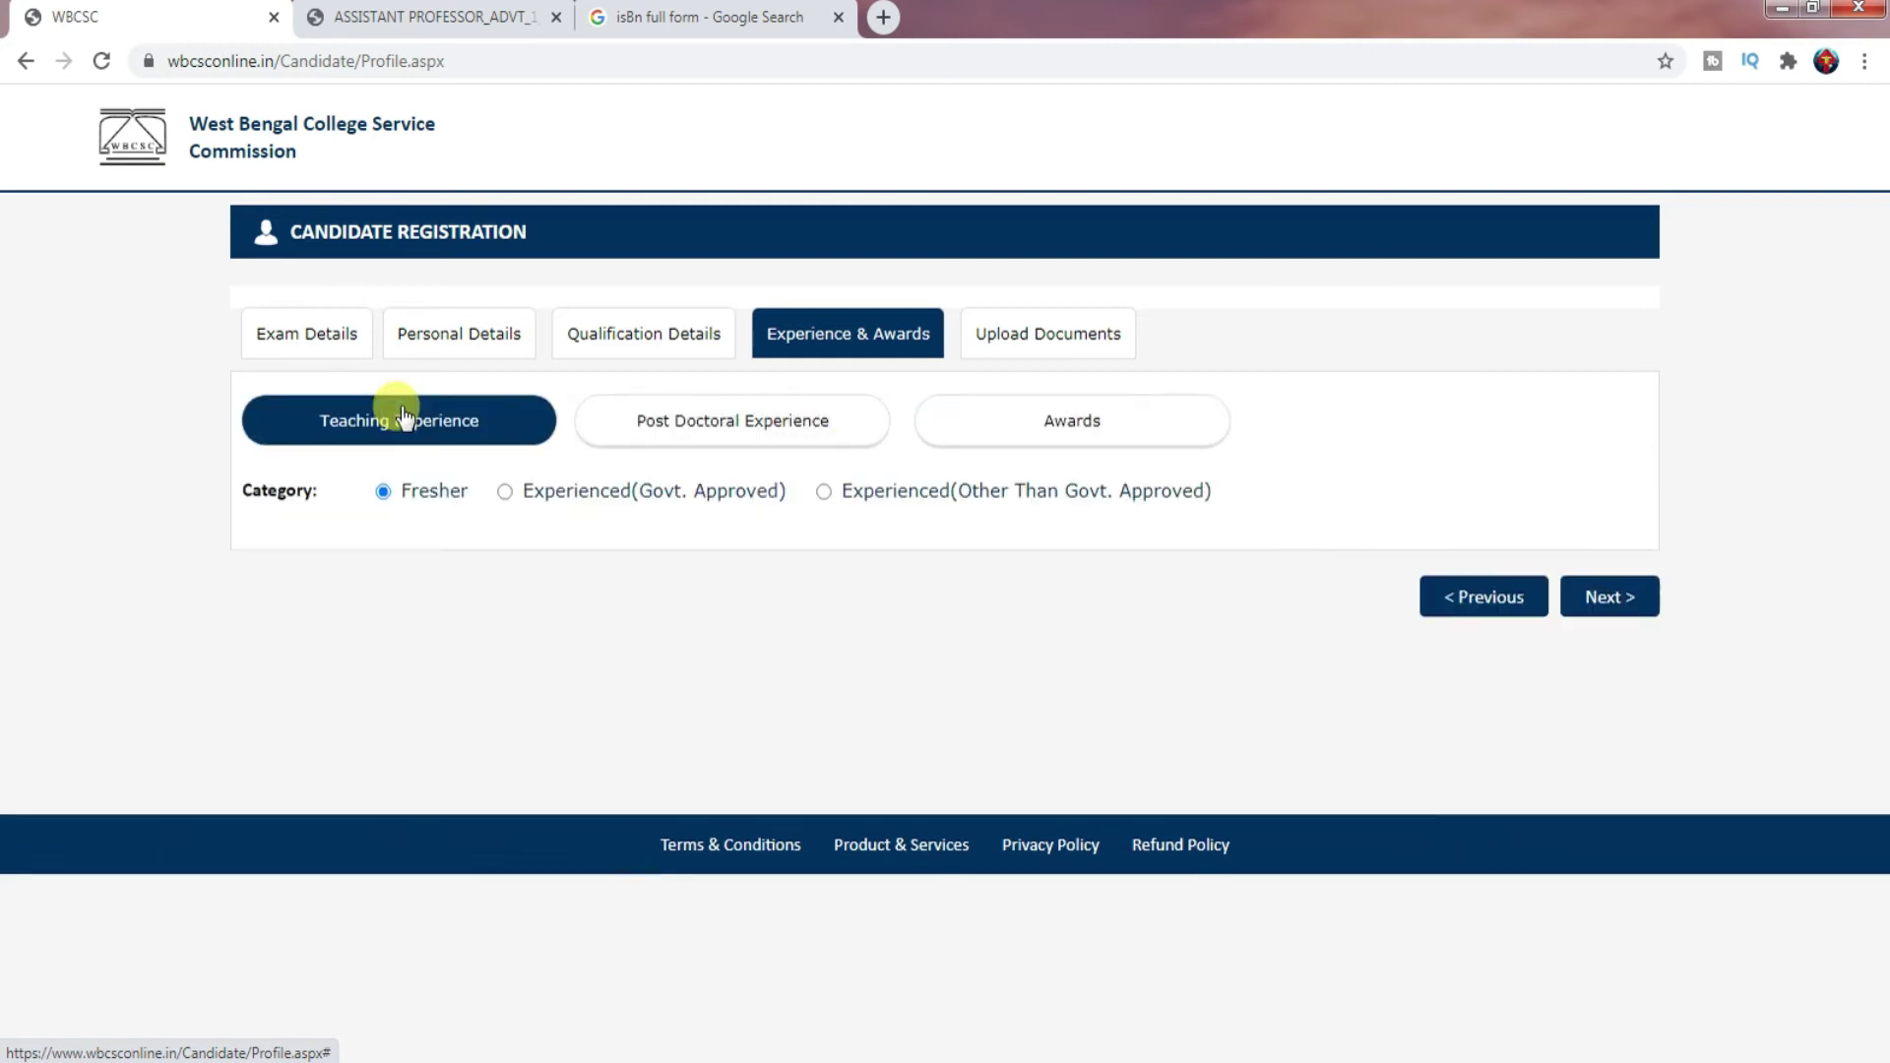
# Step: Record teaching experience as Experienced (Govt. Approved) SACT and continue to Upload Documents
pyautogui.click(505, 492)
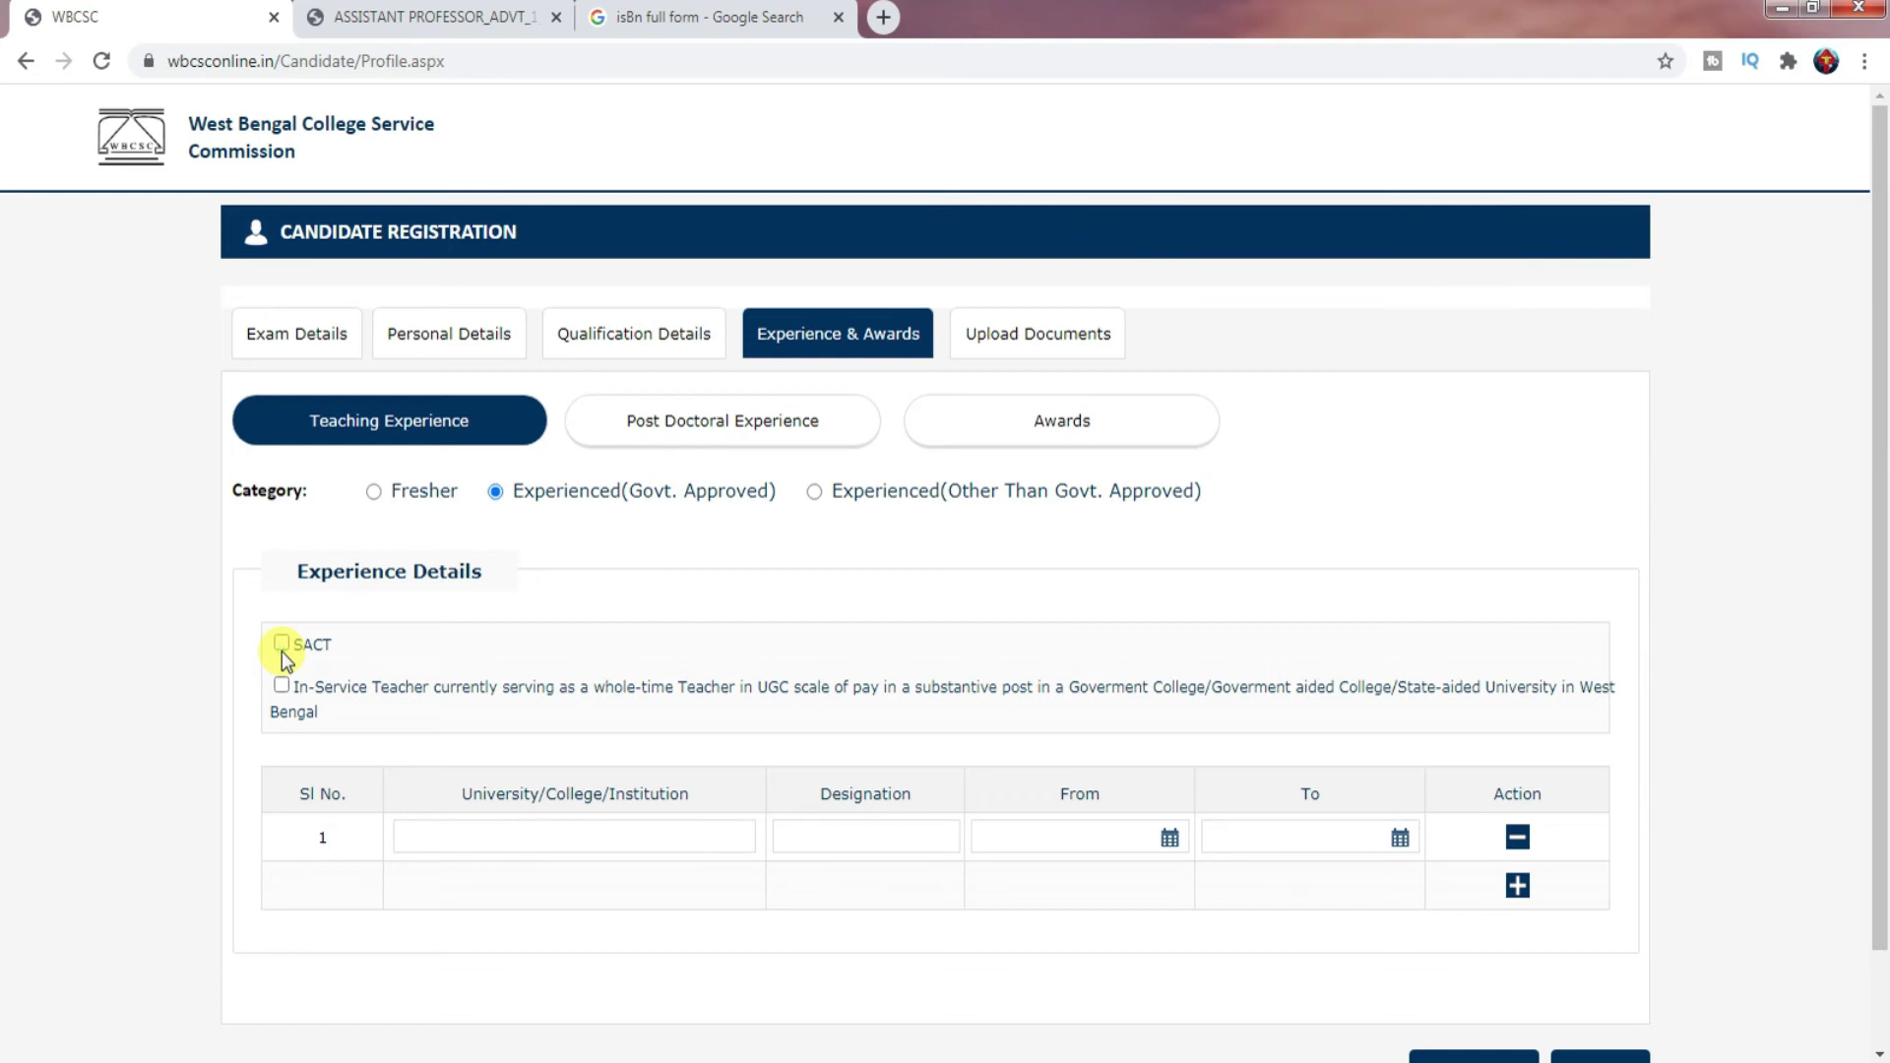
pyautogui.click(282, 646)
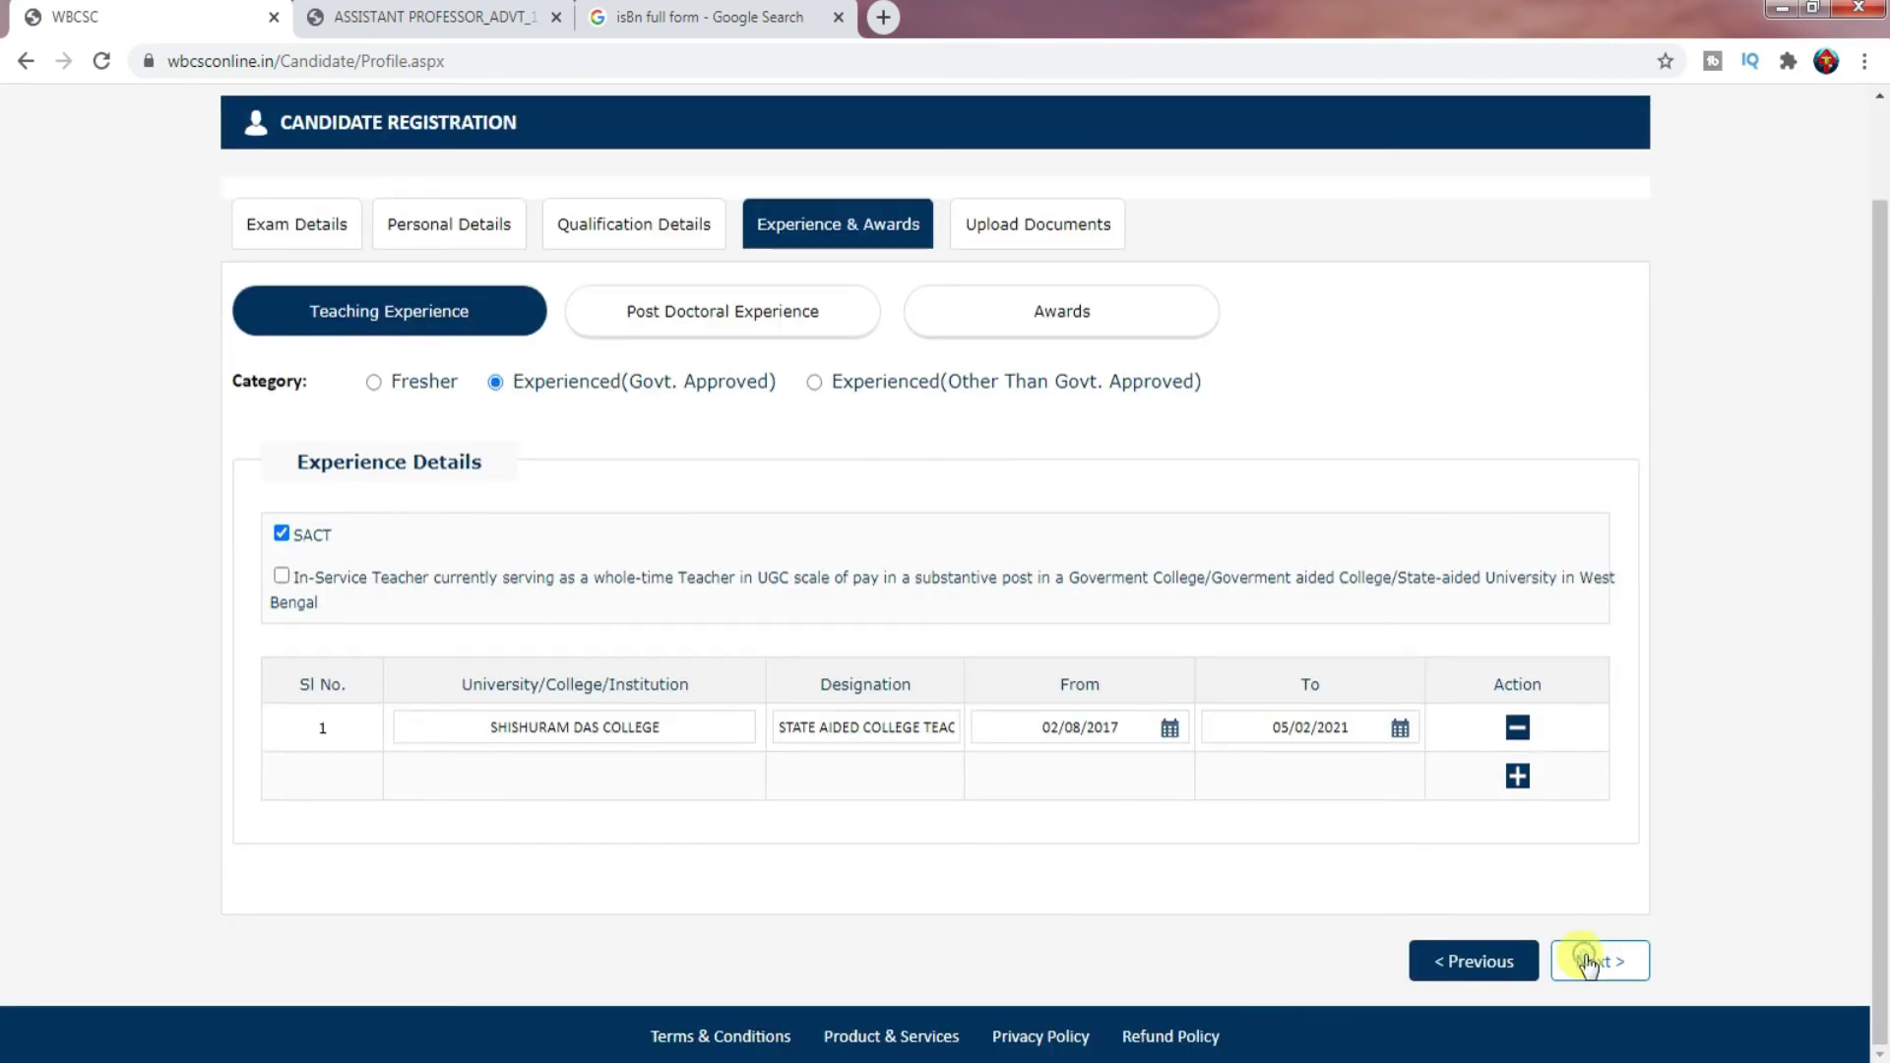
pyautogui.click(1586, 960)
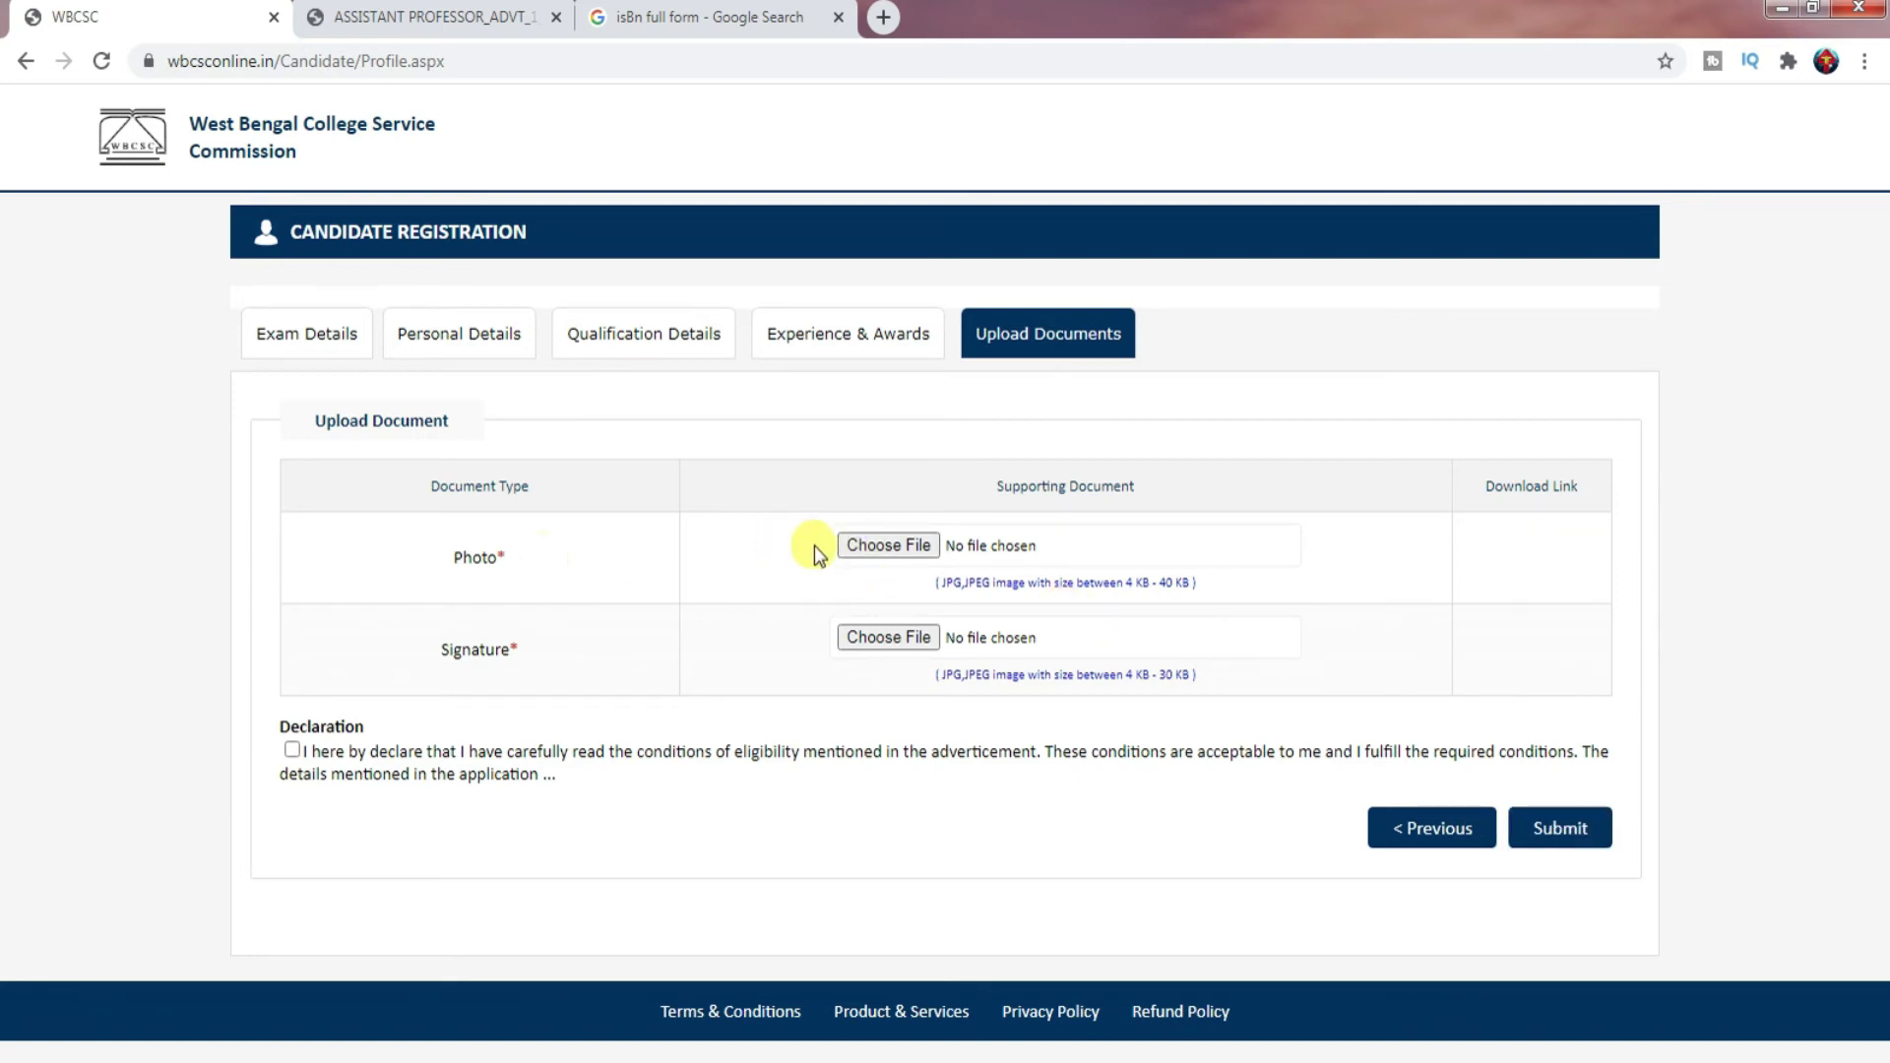
# Step: Attach IMG.jpg from Local Disk (D:) as the applicant's photo
pyautogui.click(911, 549)
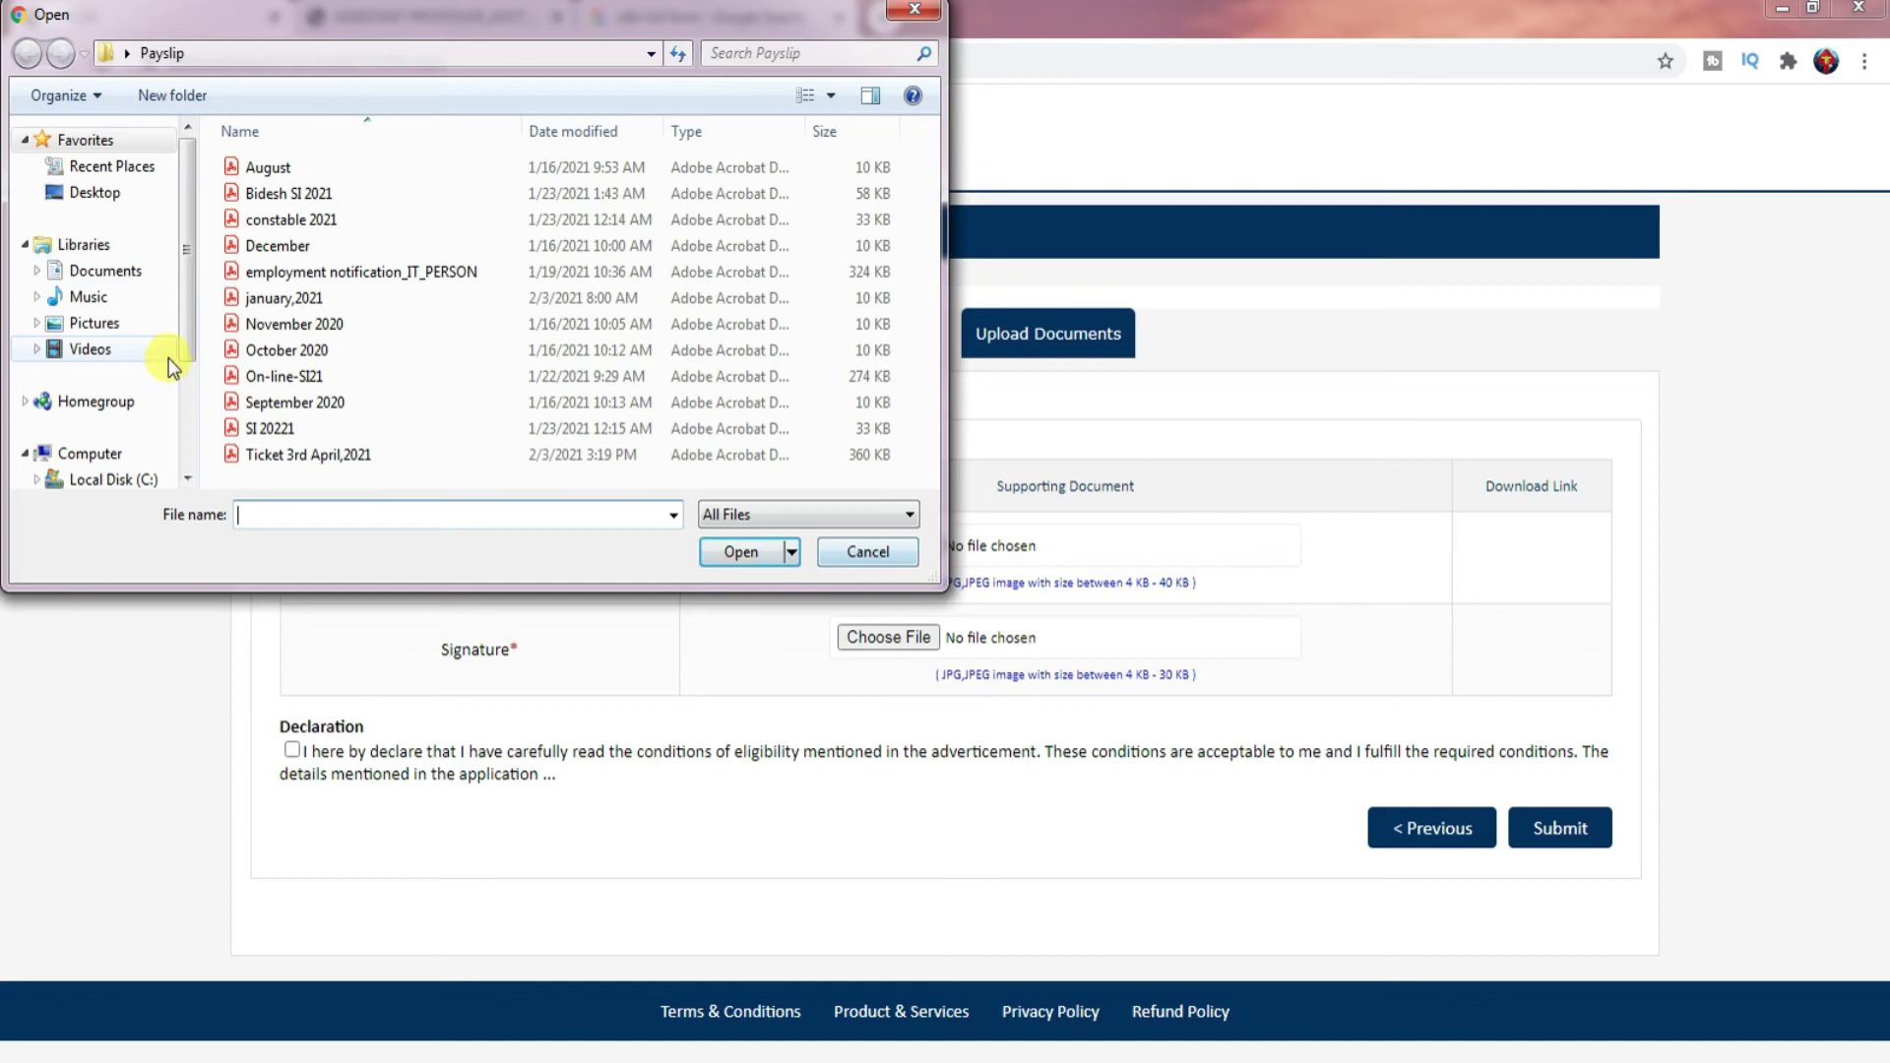
pyautogui.moveTo(187, 295); pyautogui.dragTo(181, 350)
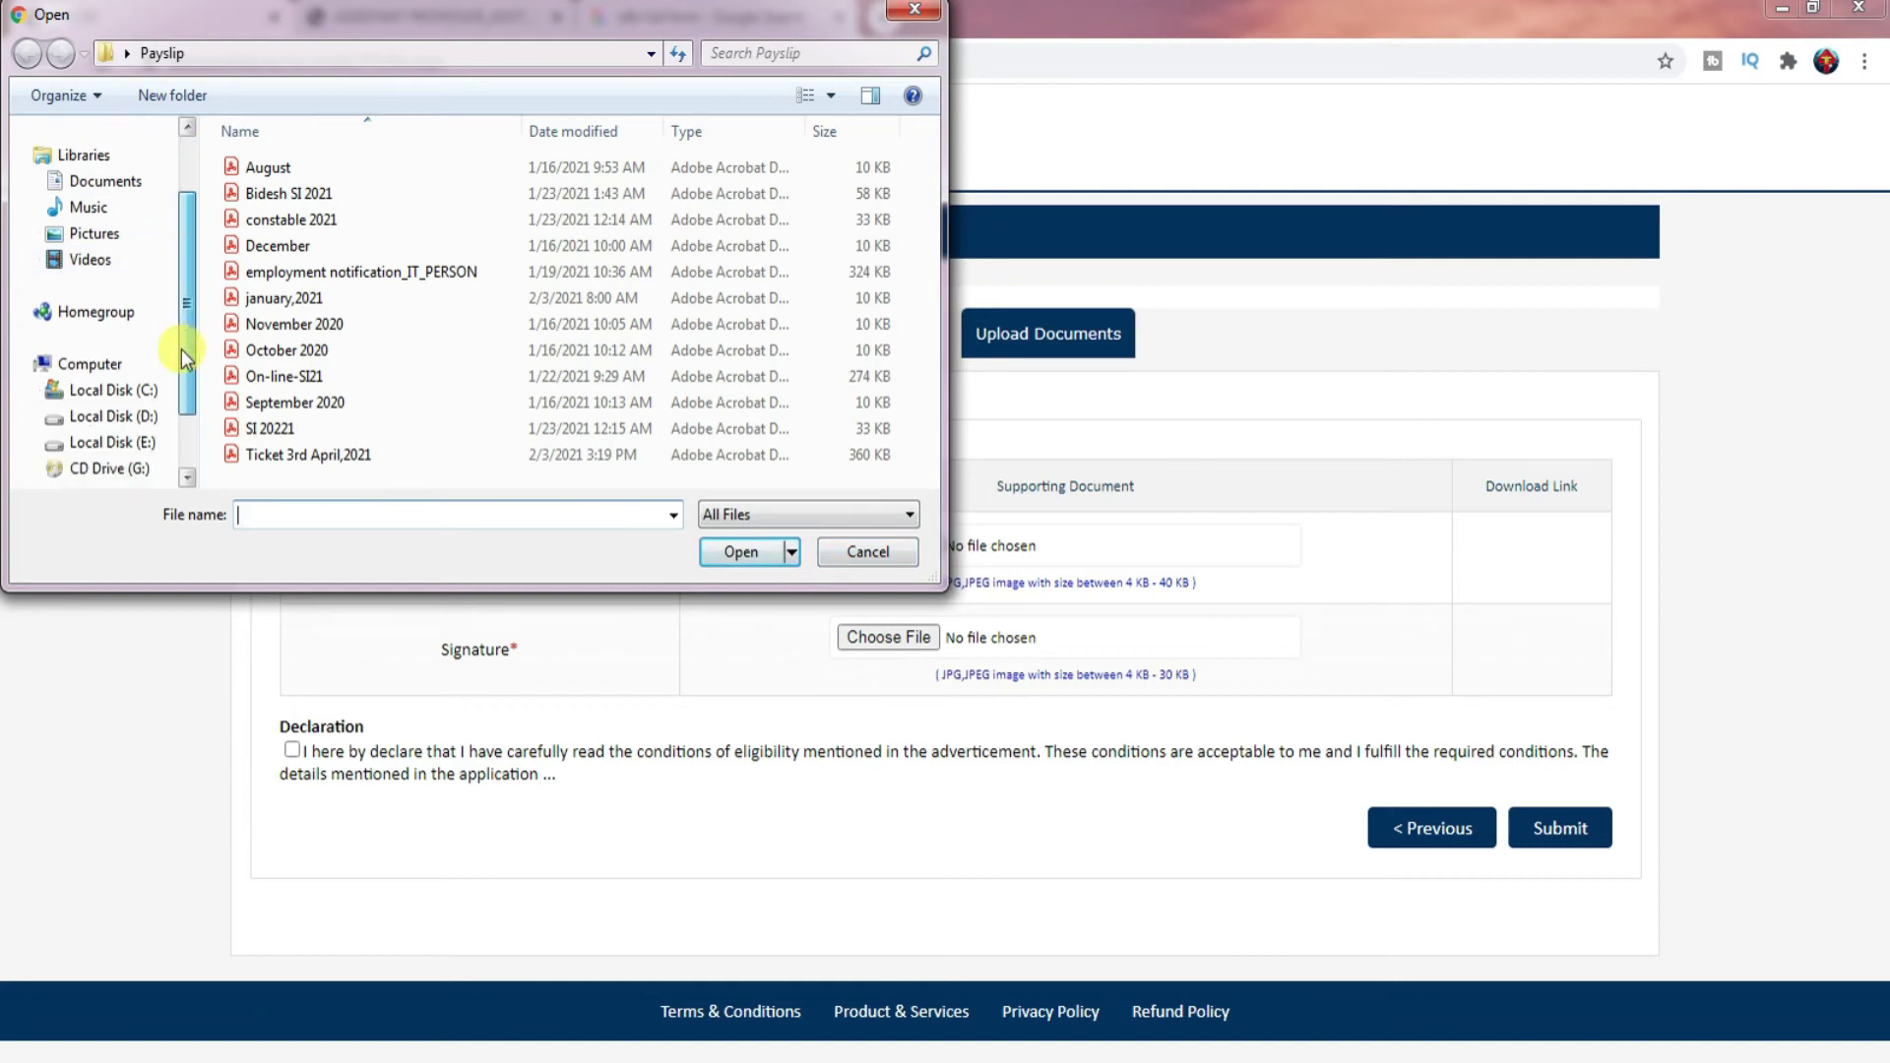
pyautogui.click(86, 417)
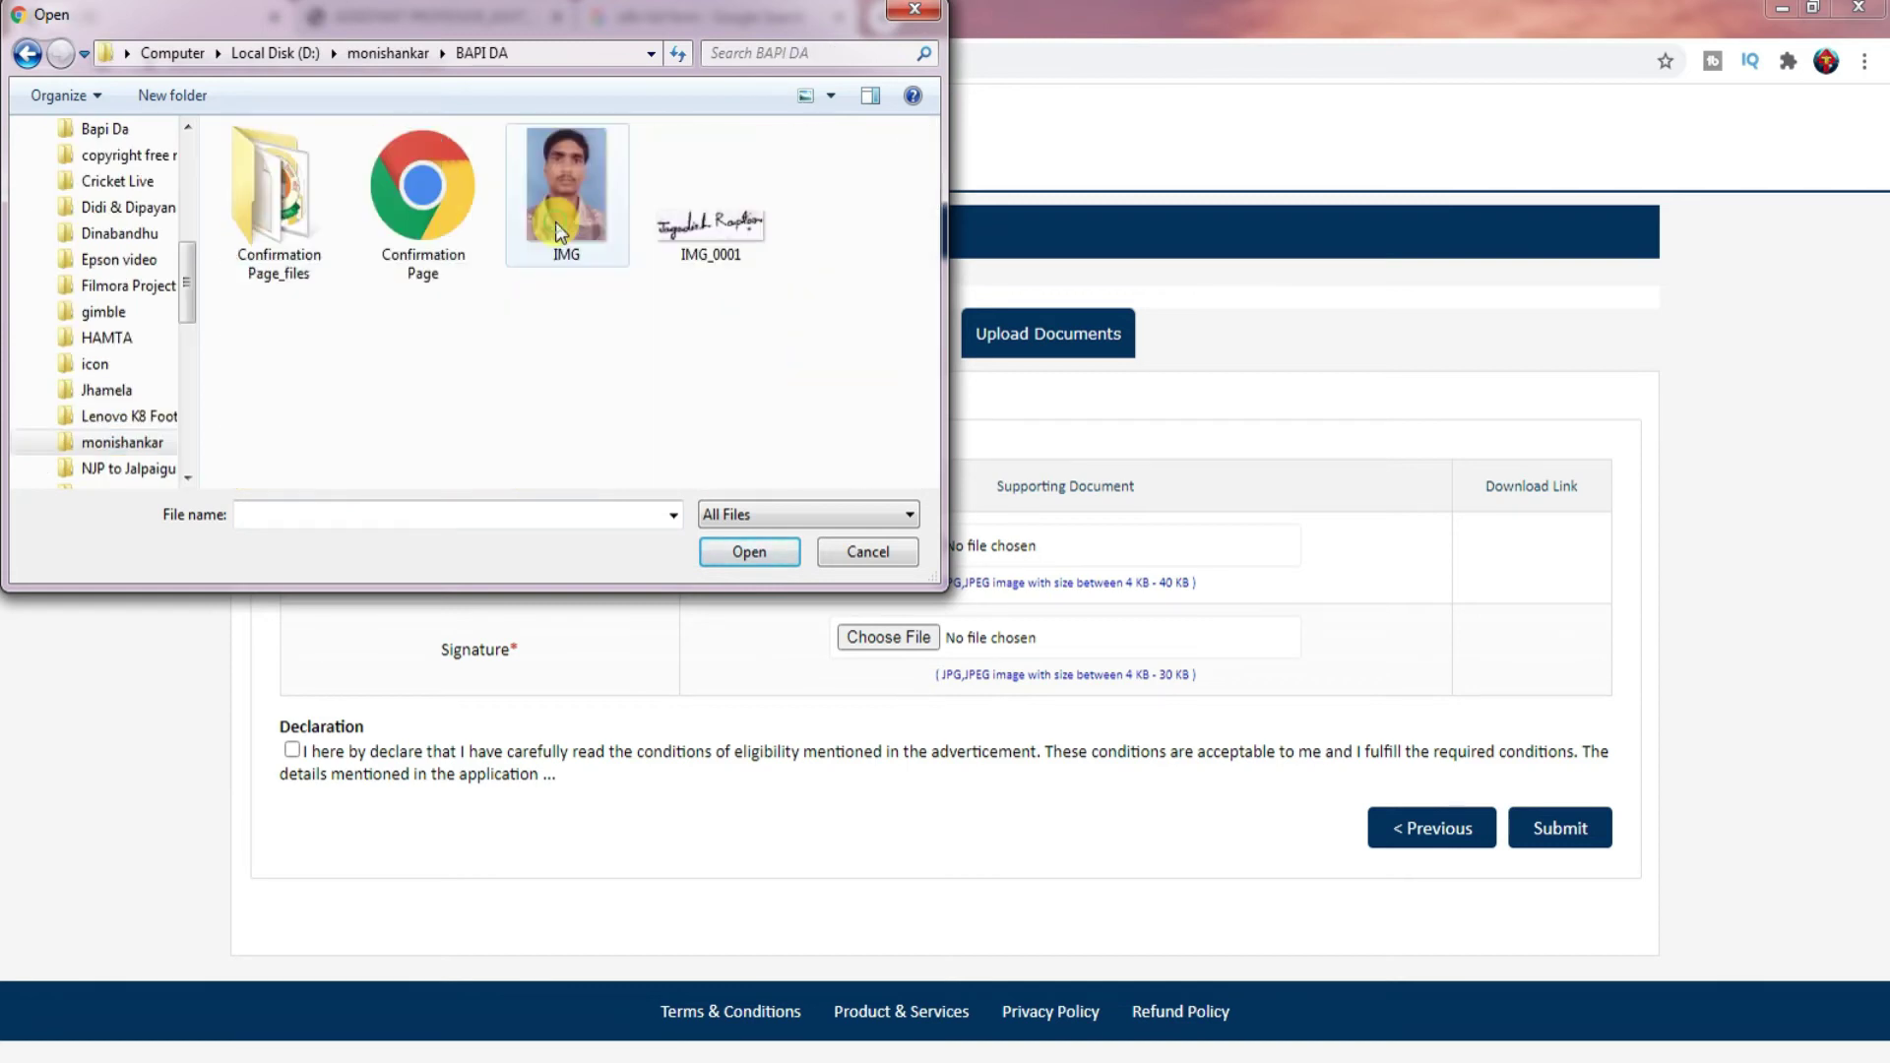
pyautogui.click(561, 216)
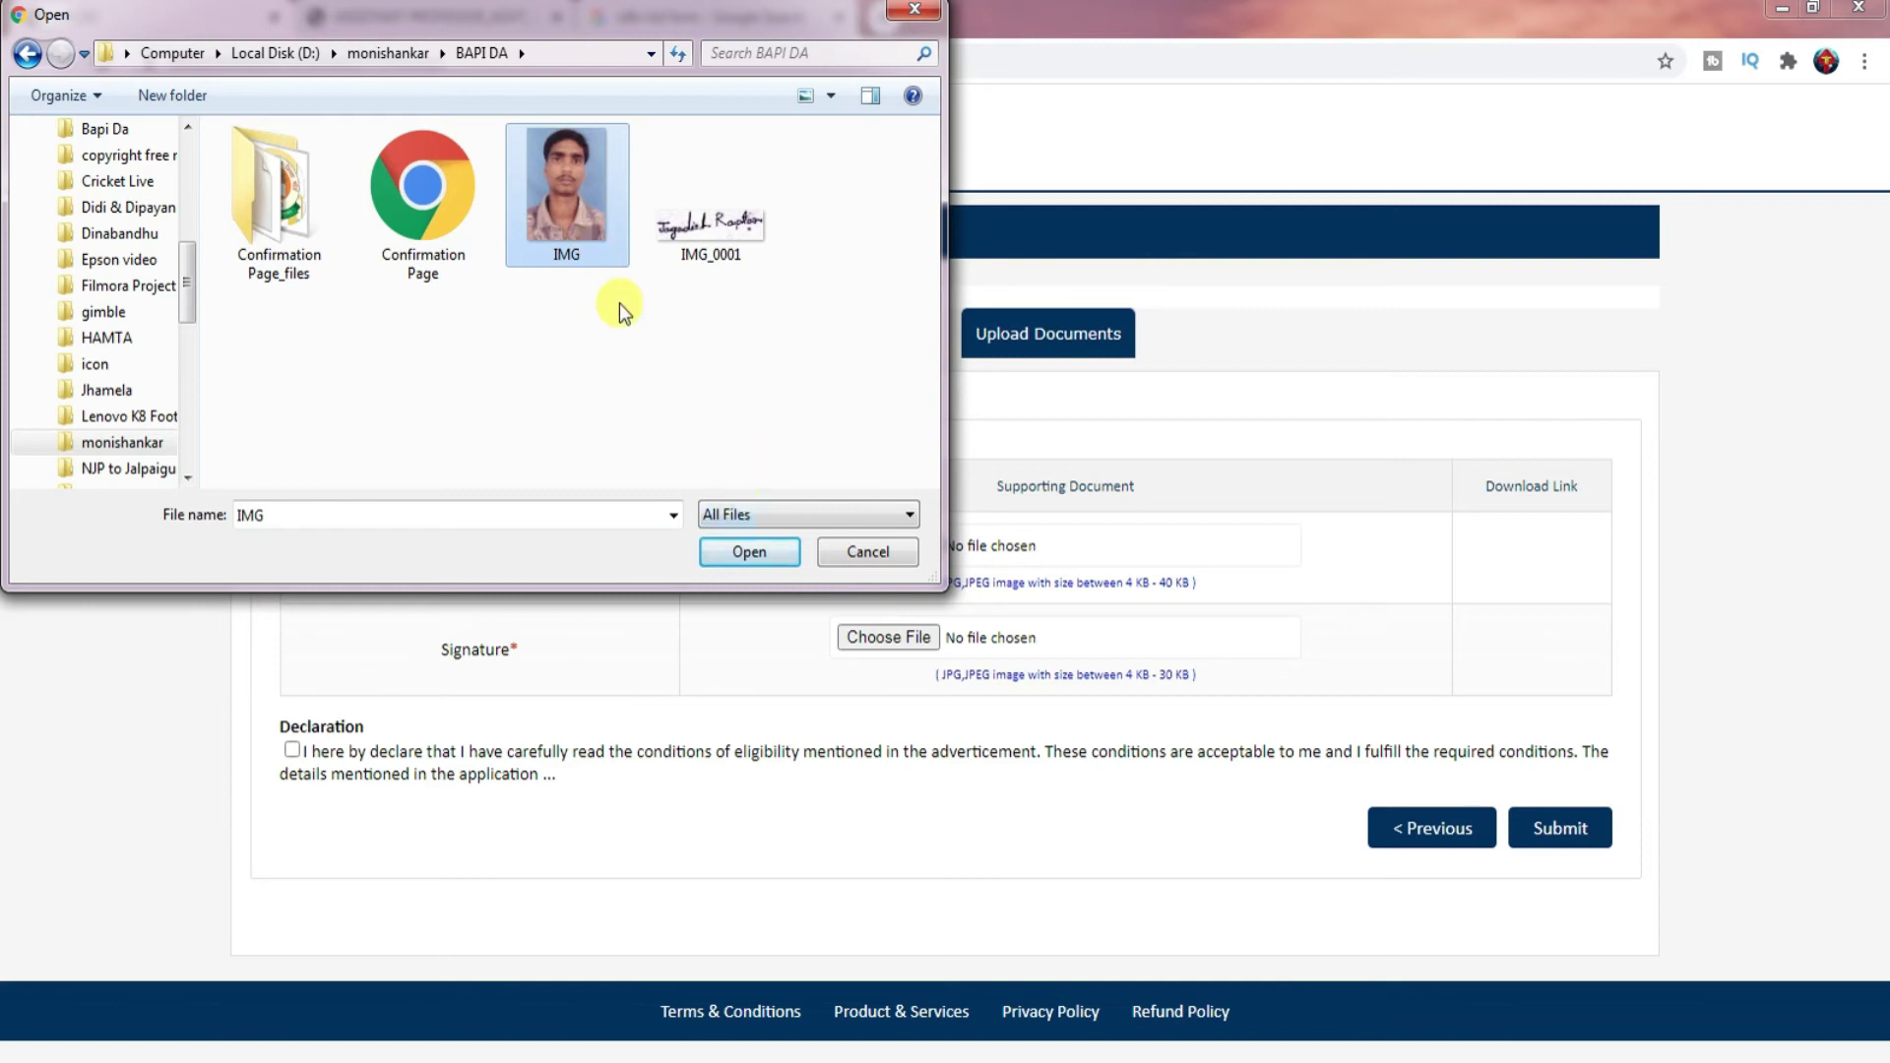
pyautogui.click(749, 552)
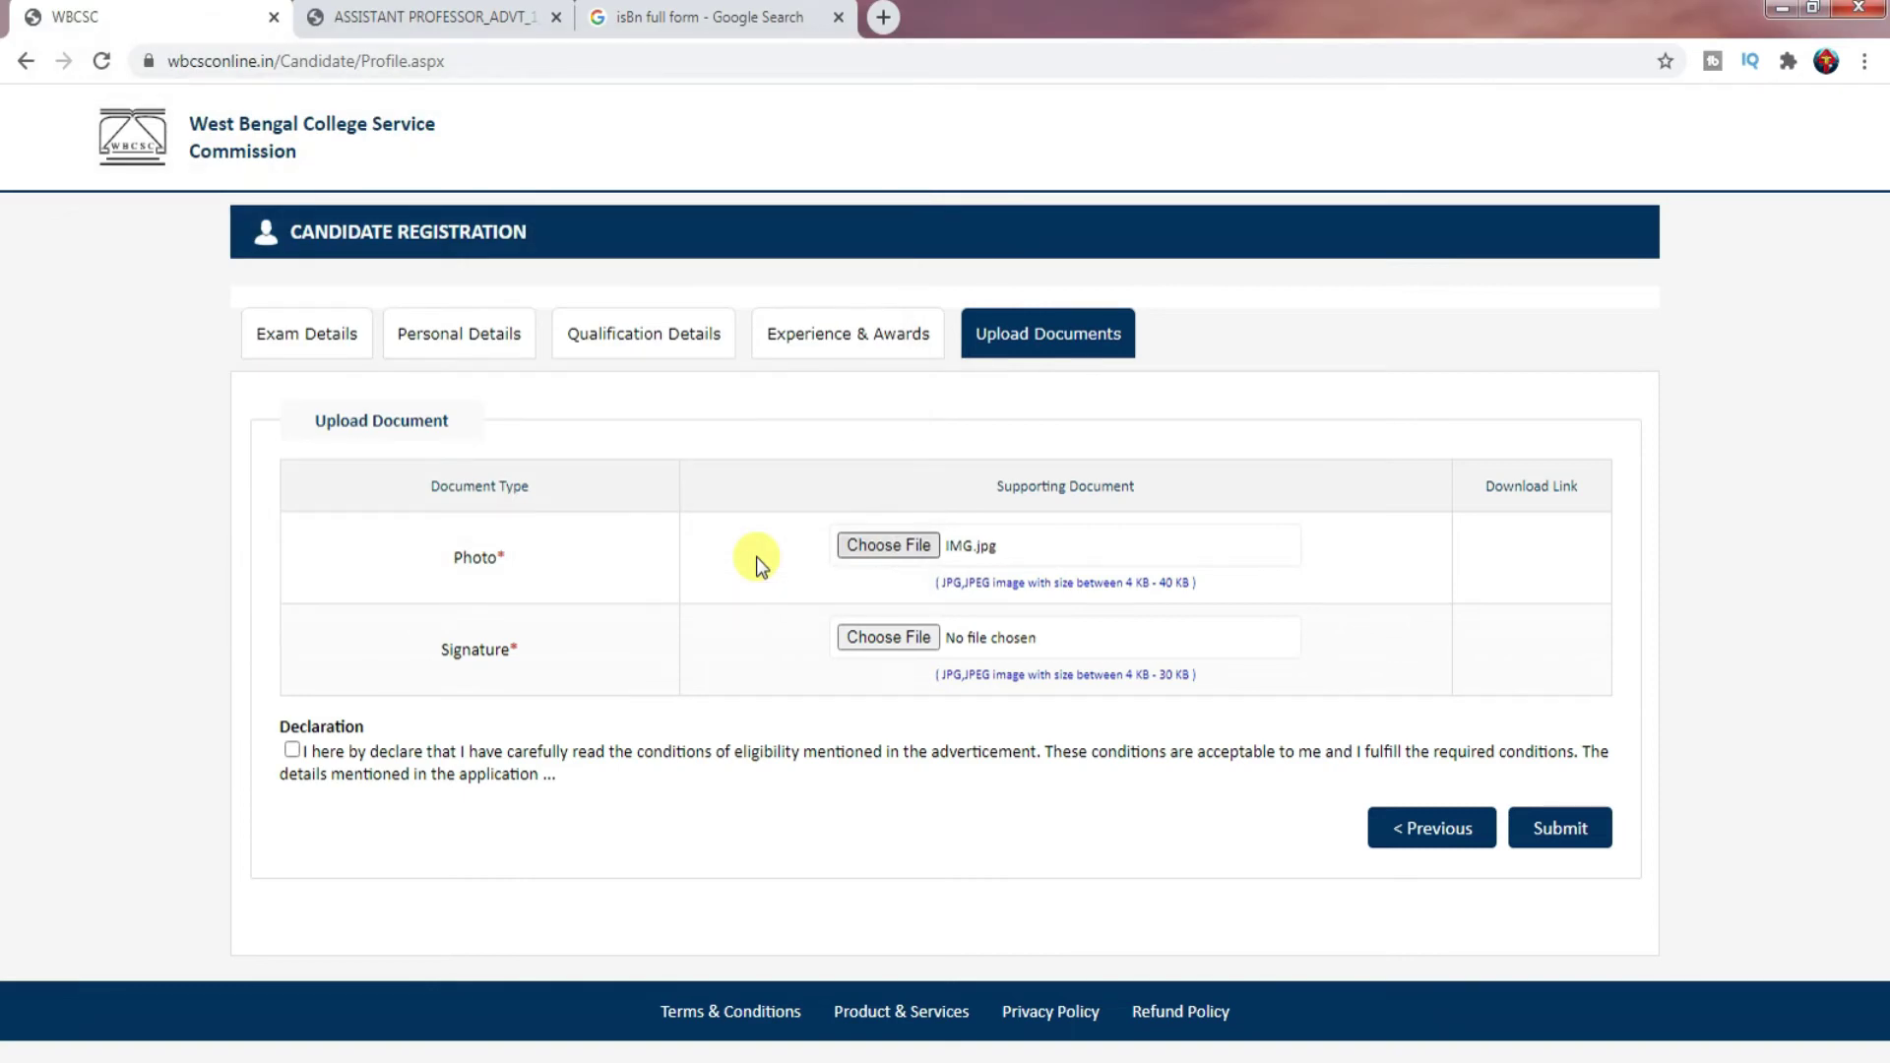
# Step: Attach IMG_0001.jpg as the applicant's signature
pyautogui.click(865, 641)
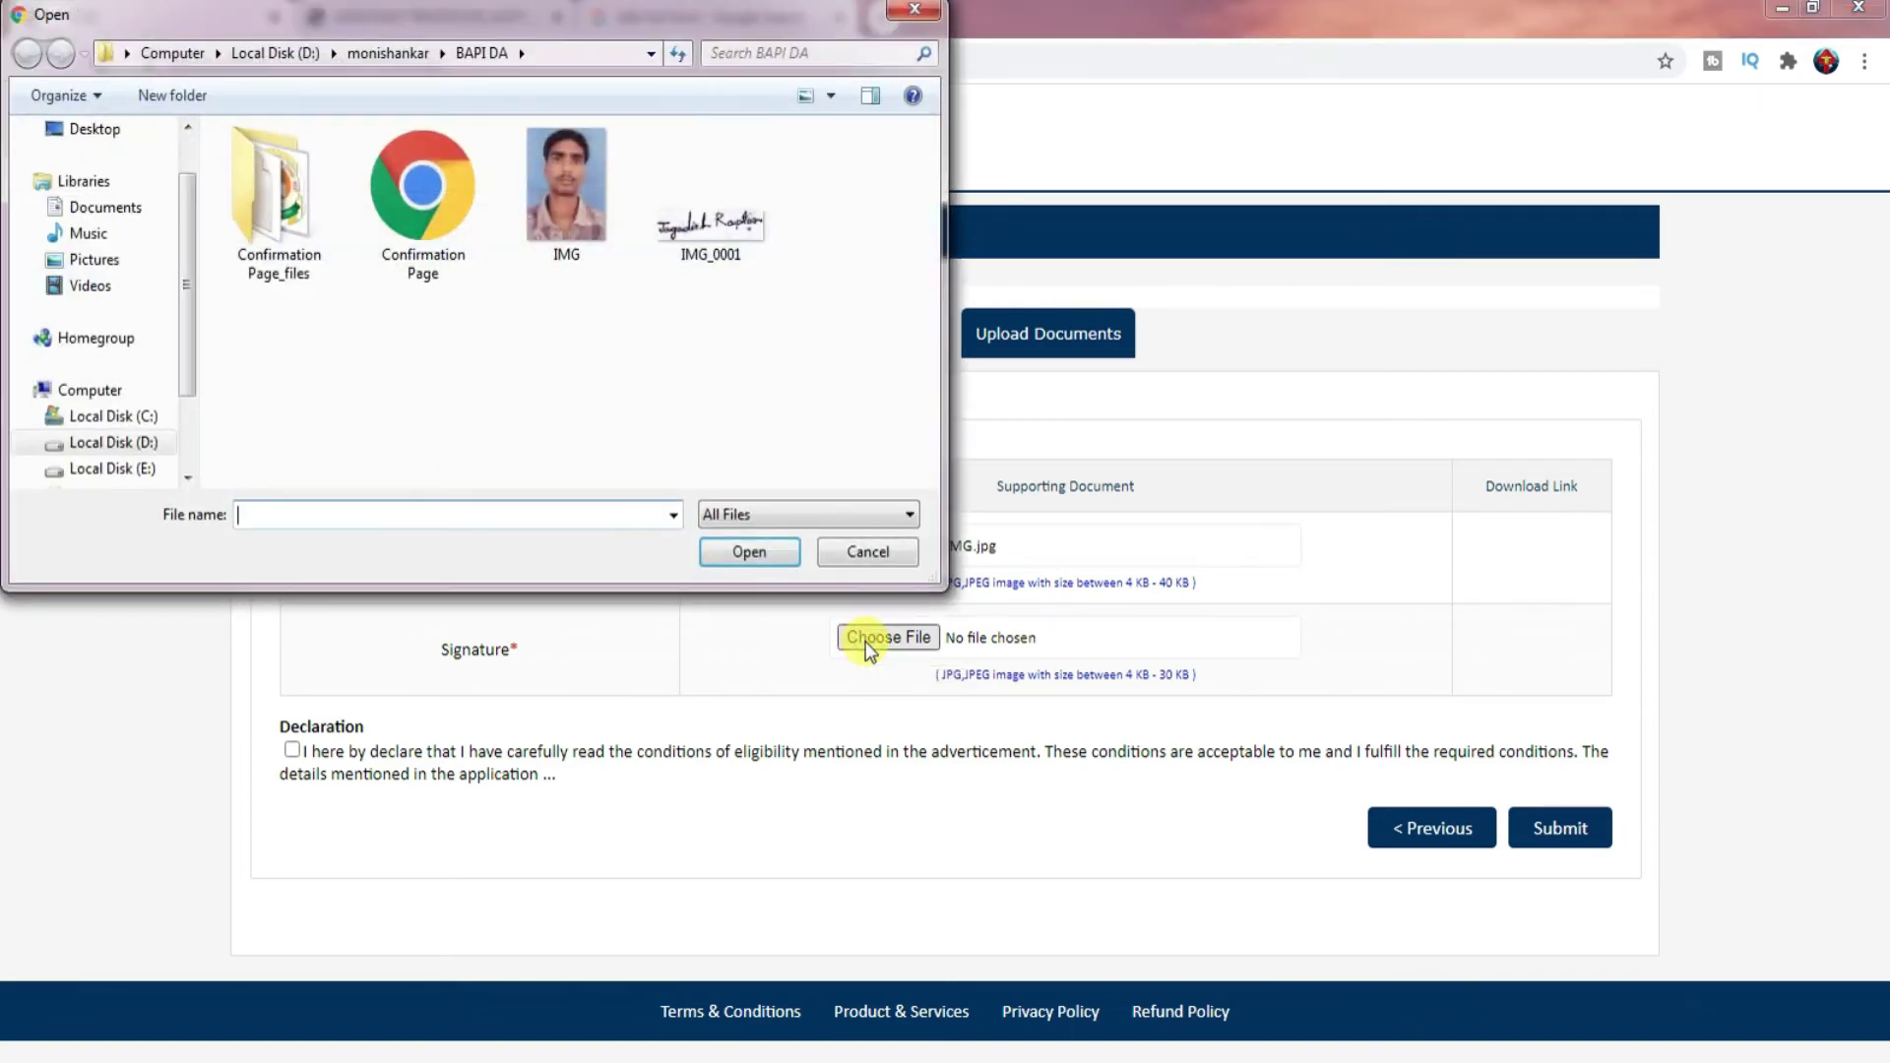
pyautogui.click(713, 204)
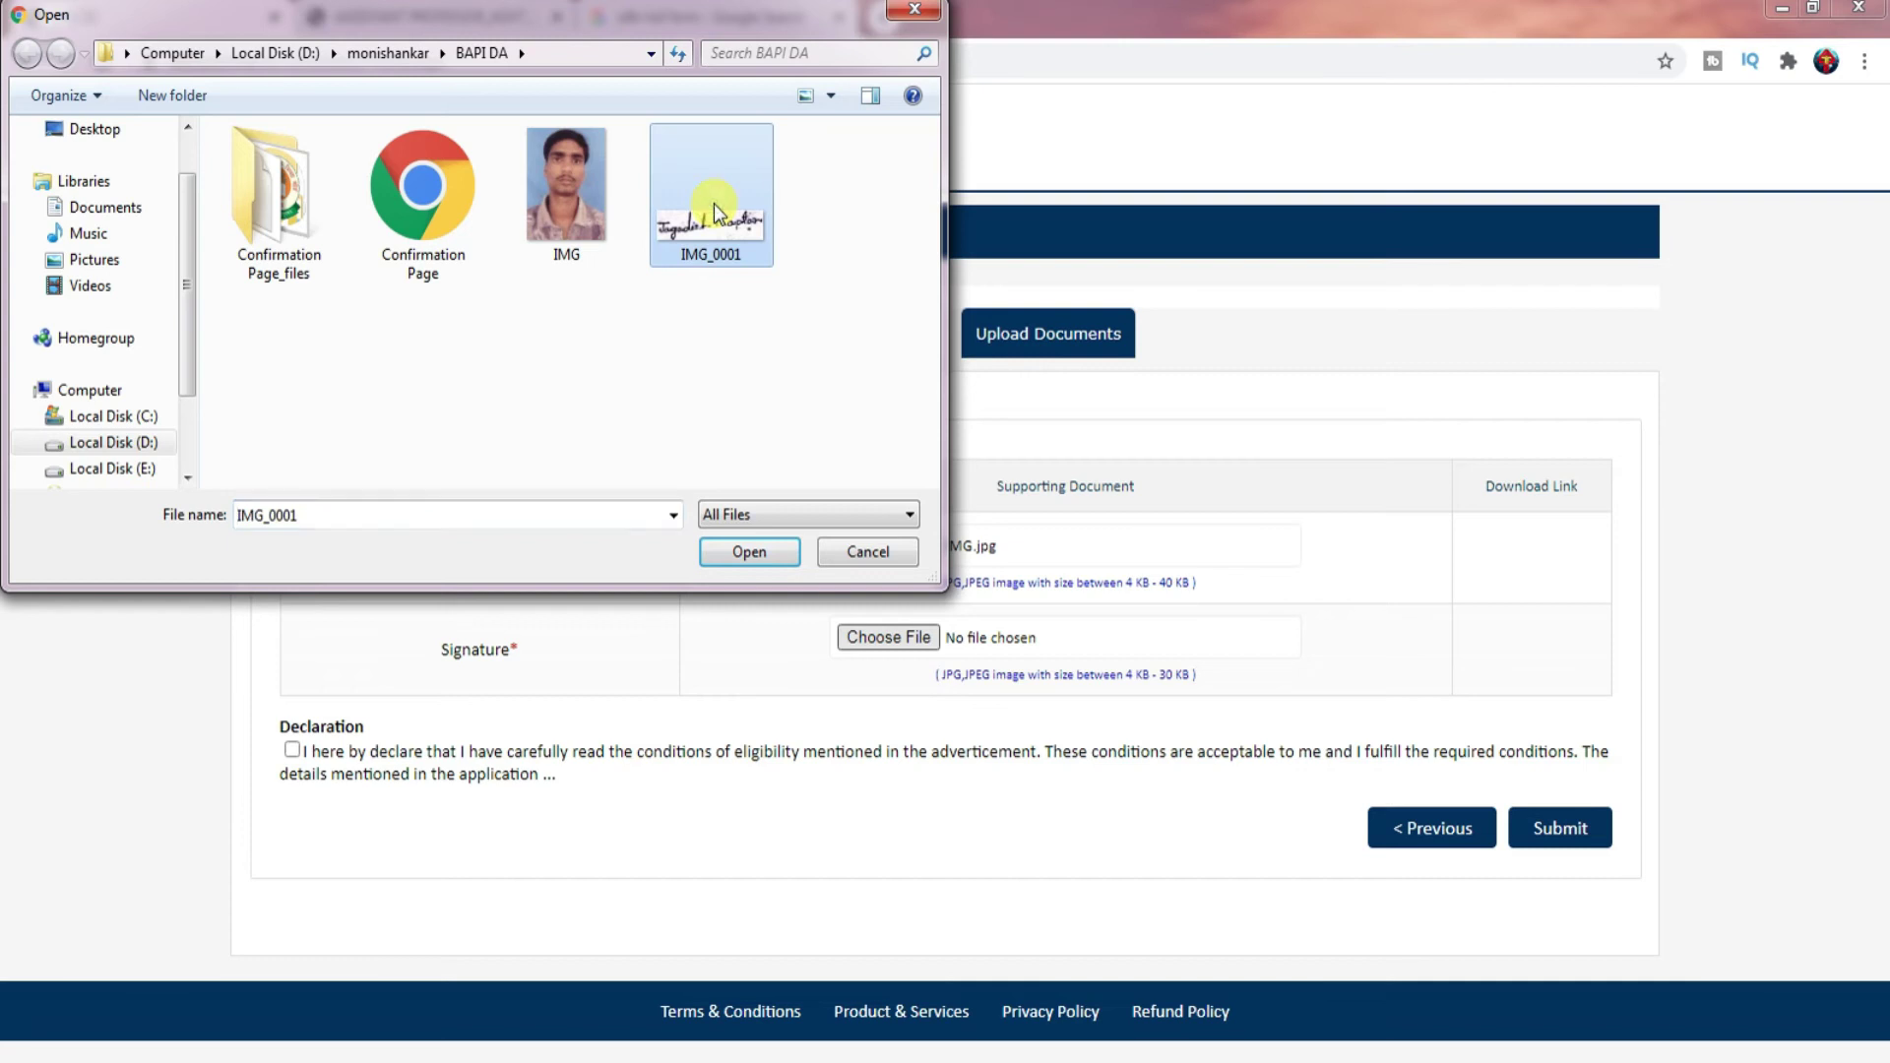
pyautogui.click(750, 552)
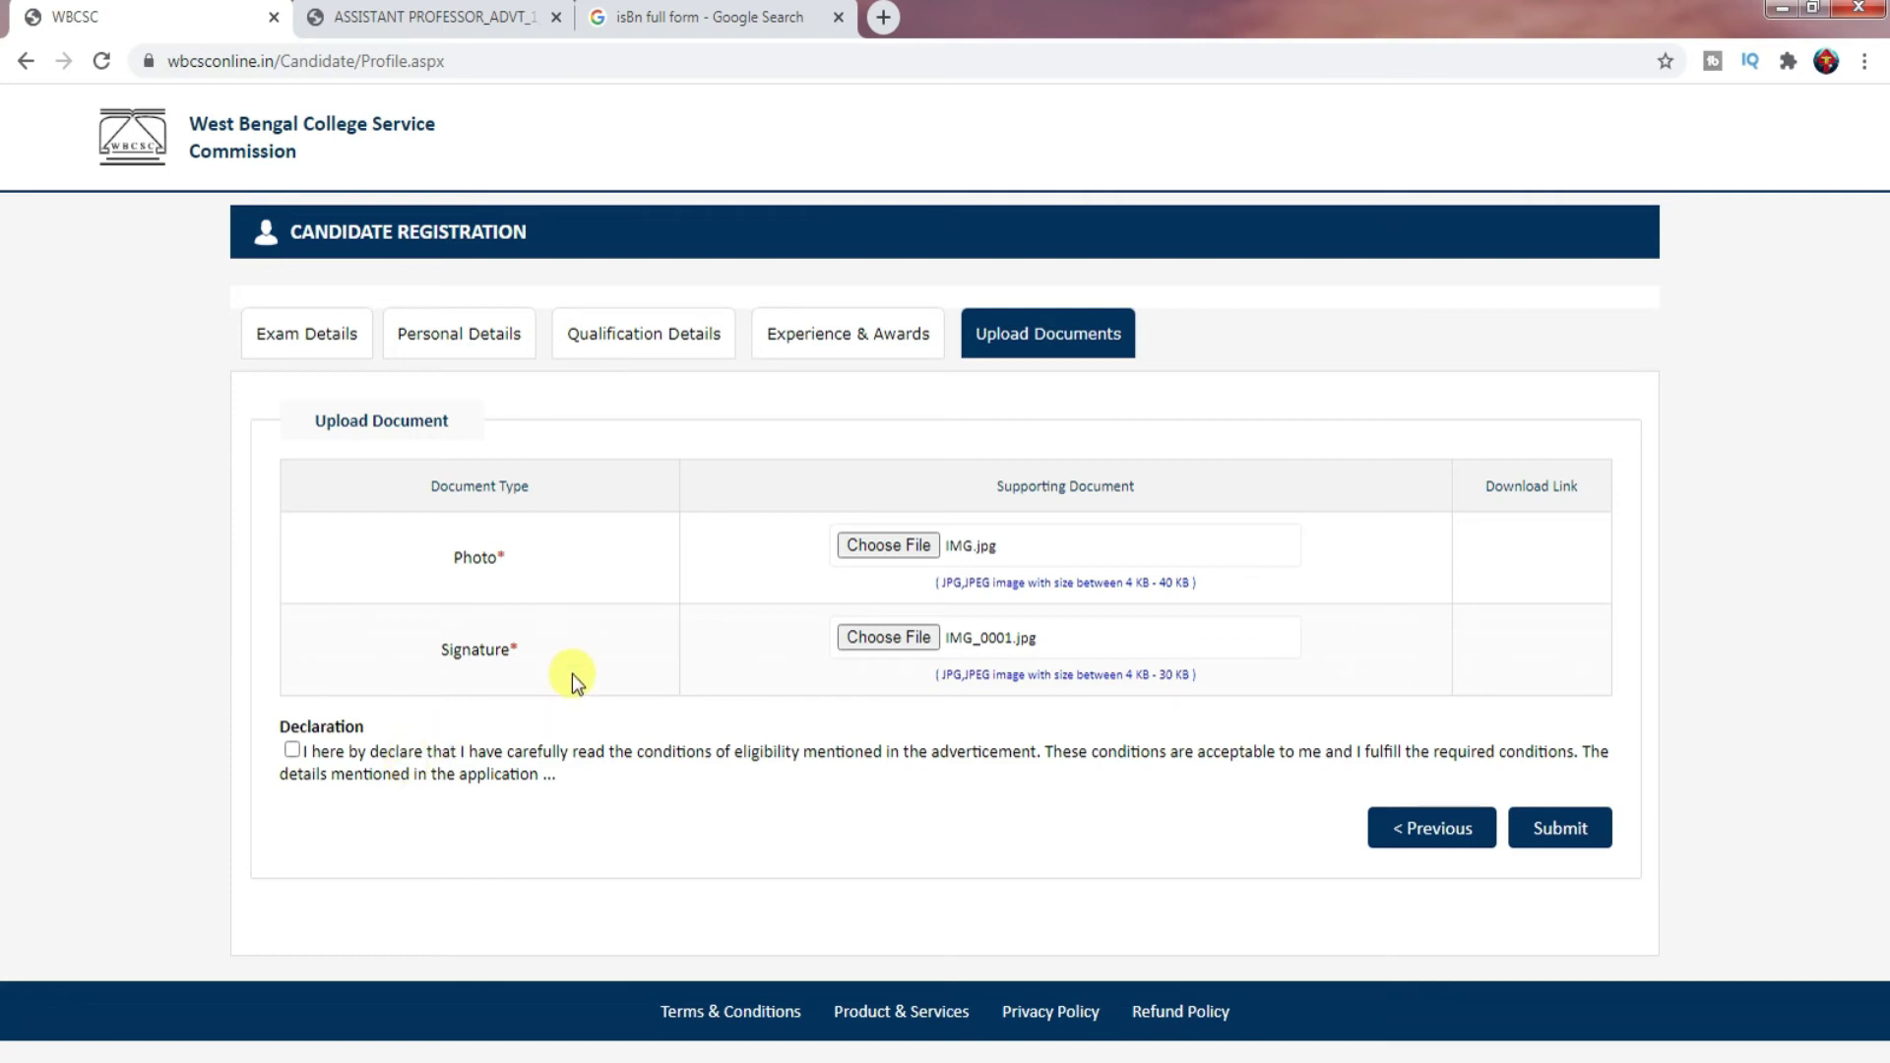
# Step: Tick the eligibility declaration checkbox and submit the registration form to open the application preview
pyautogui.click(293, 751)
pyautogui.click(1575, 832)
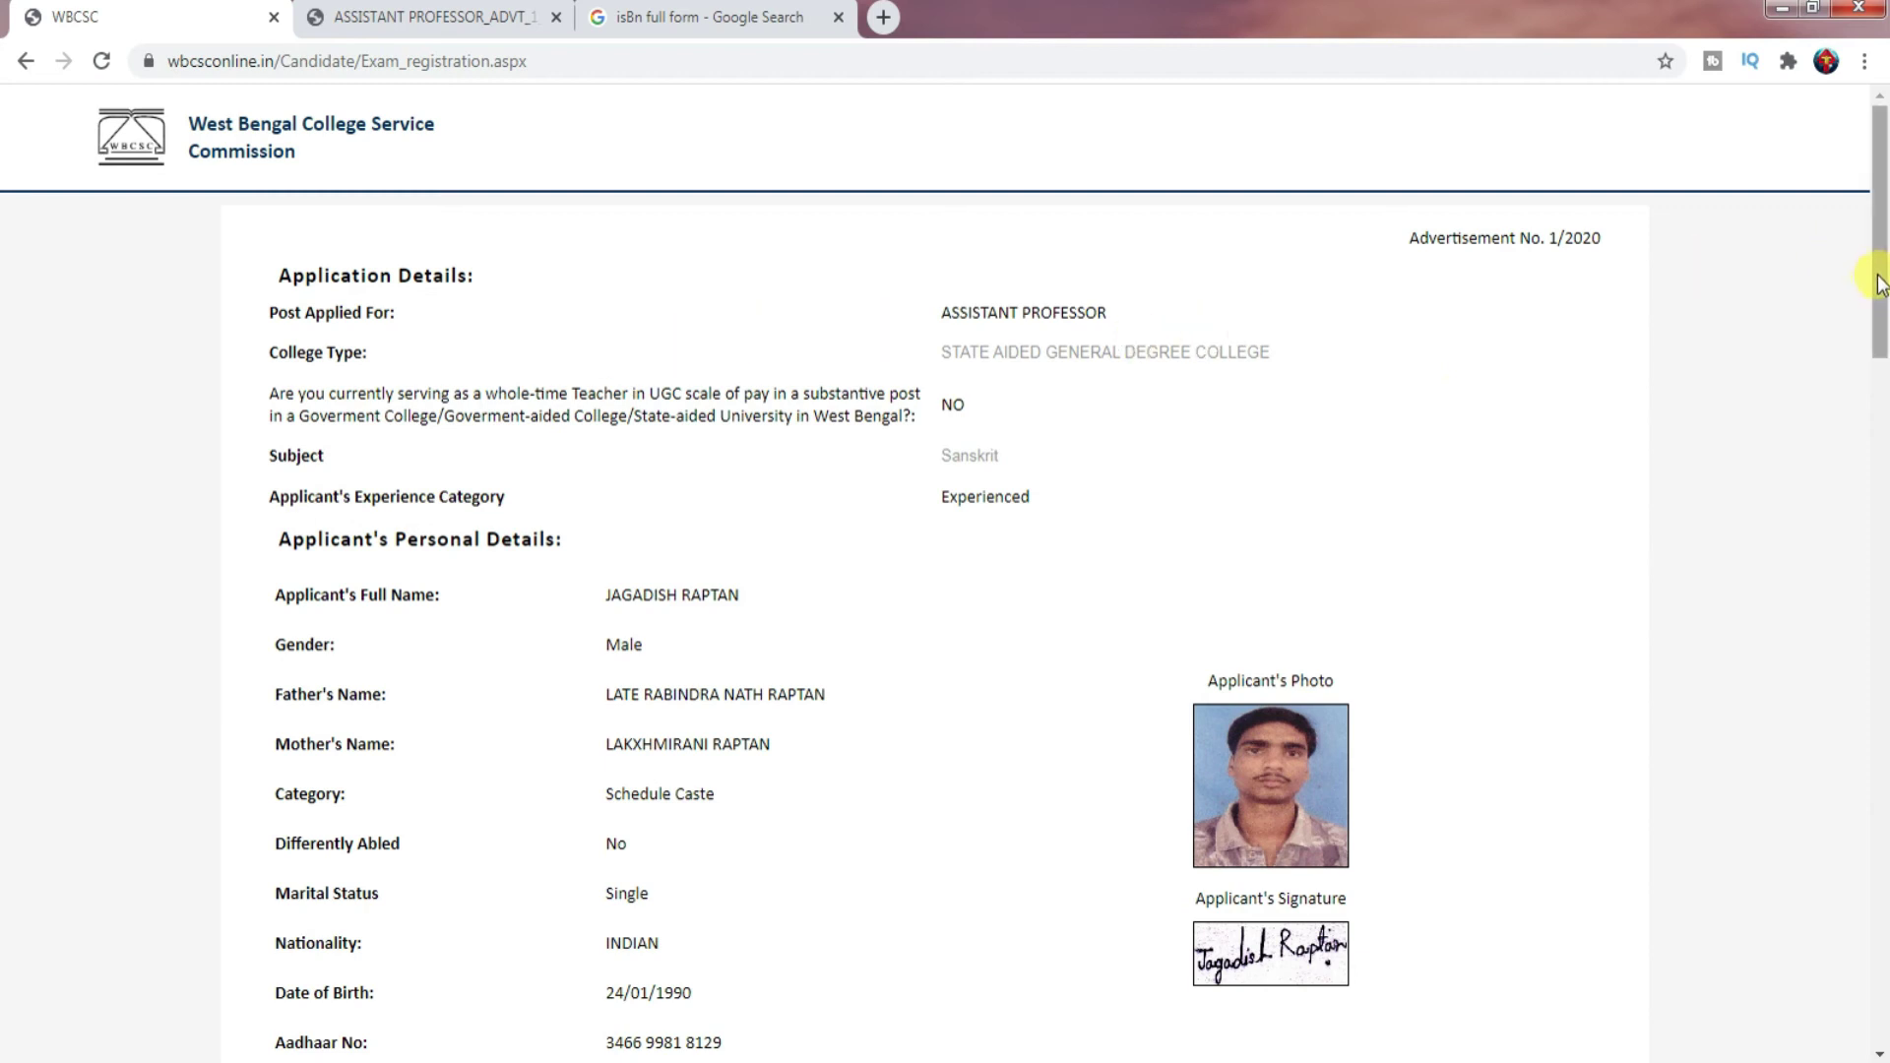
# Step: Scroll through the application preview and tick its declaration checkbox
pyautogui.moveTo(1880, 283); pyautogui.dragTo(1884, 1041)
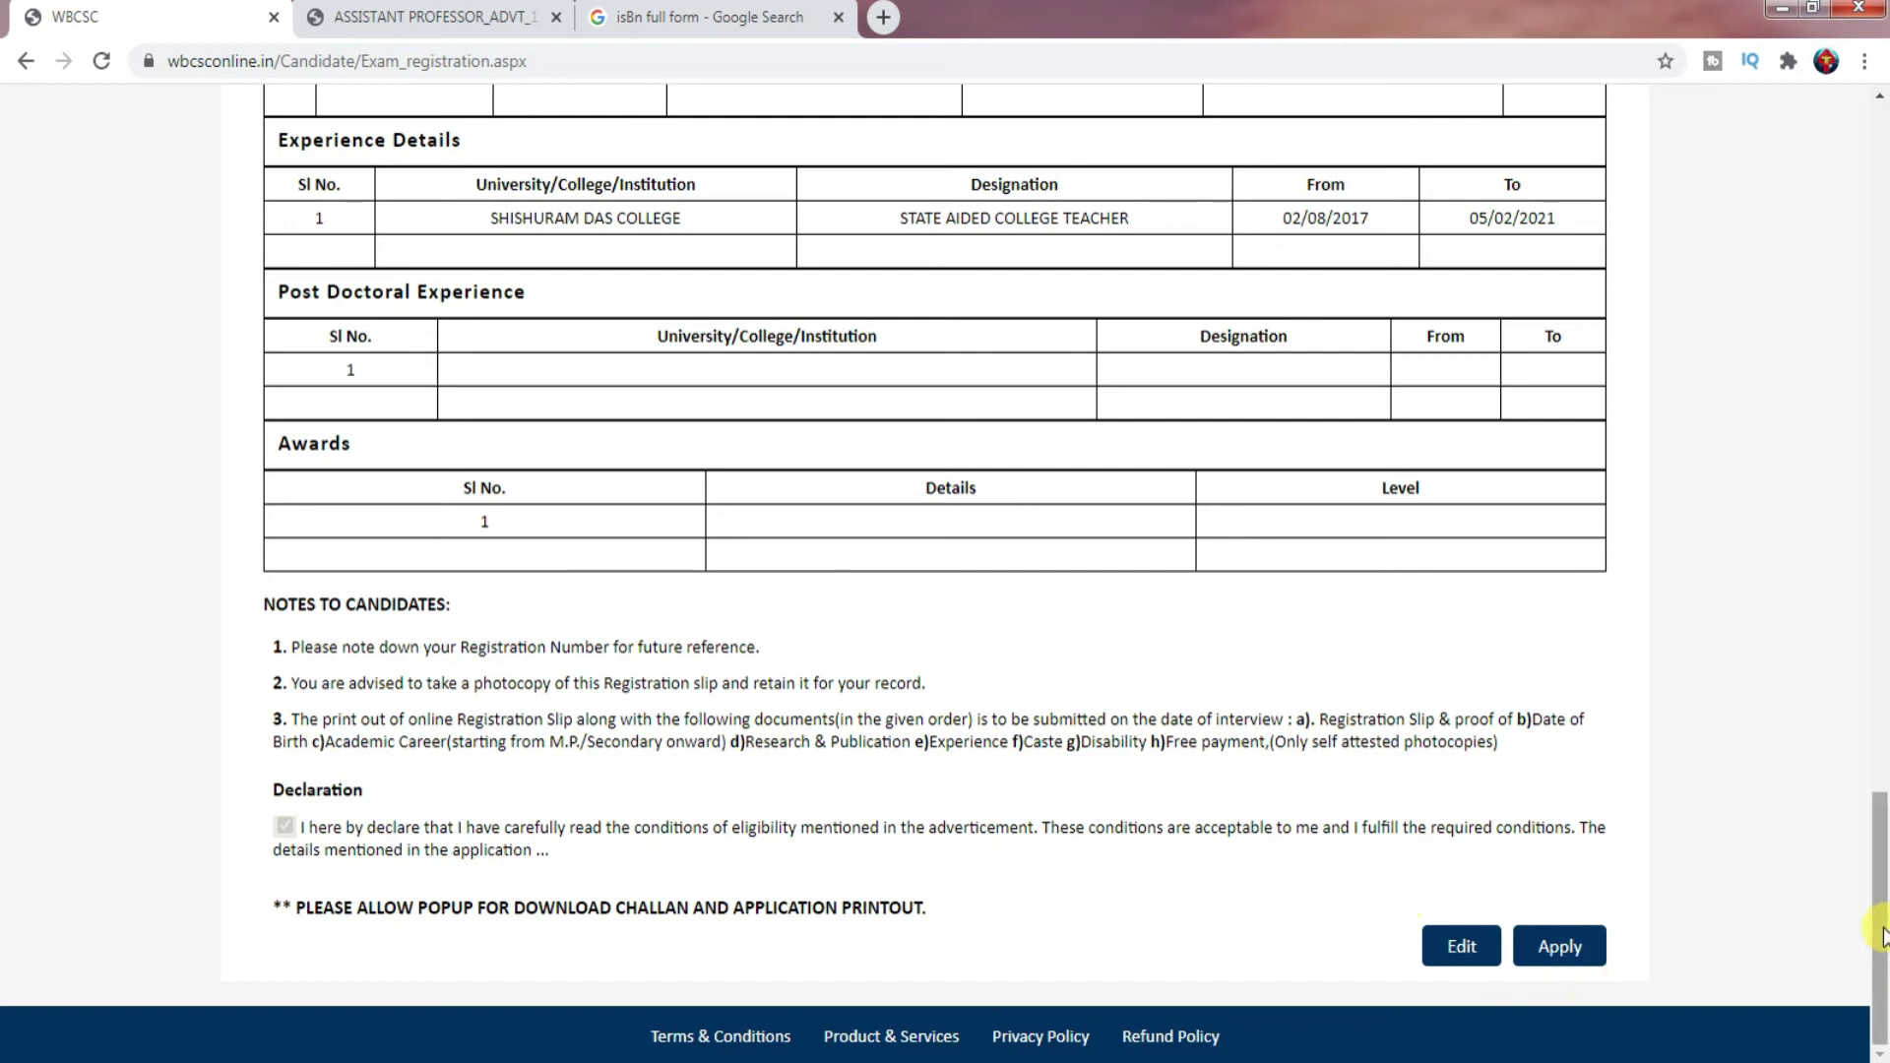
pyautogui.moveTo(1880, 935); pyautogui.dragTo(1841, 1038)
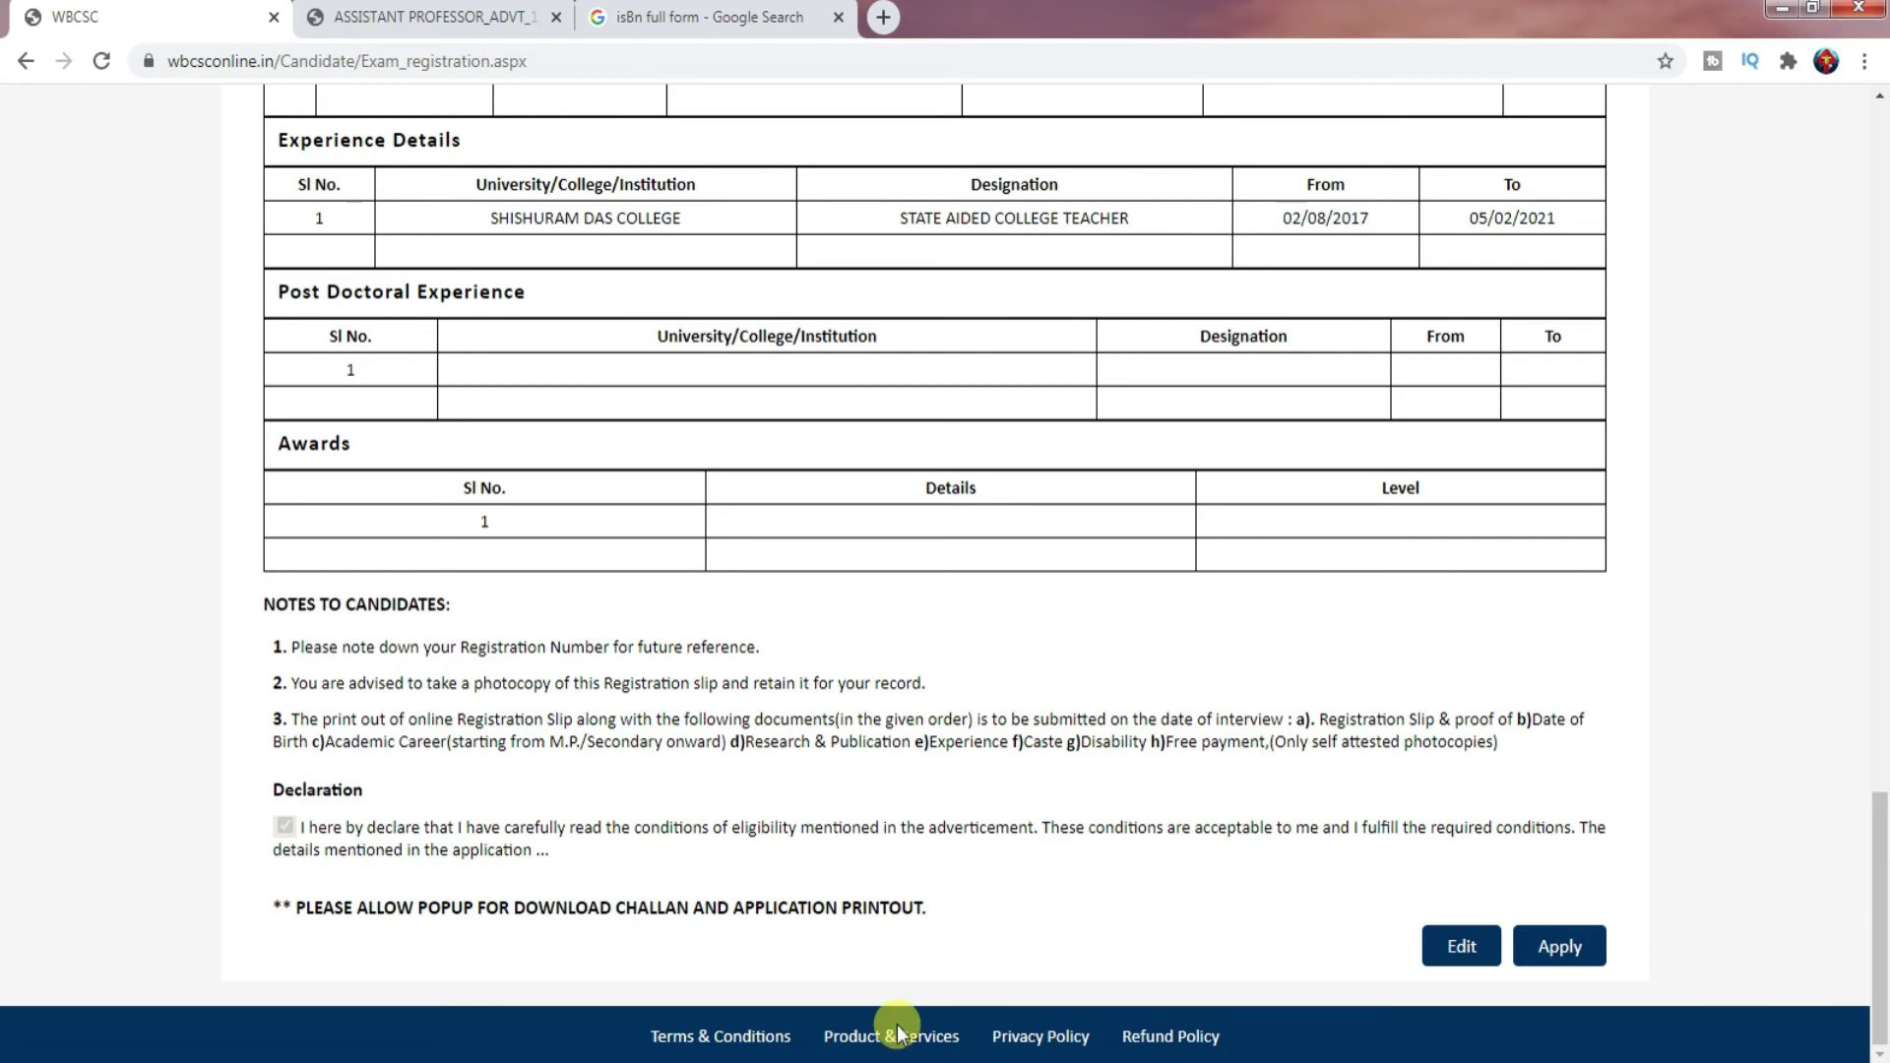
pyautogui.click(280, 827)
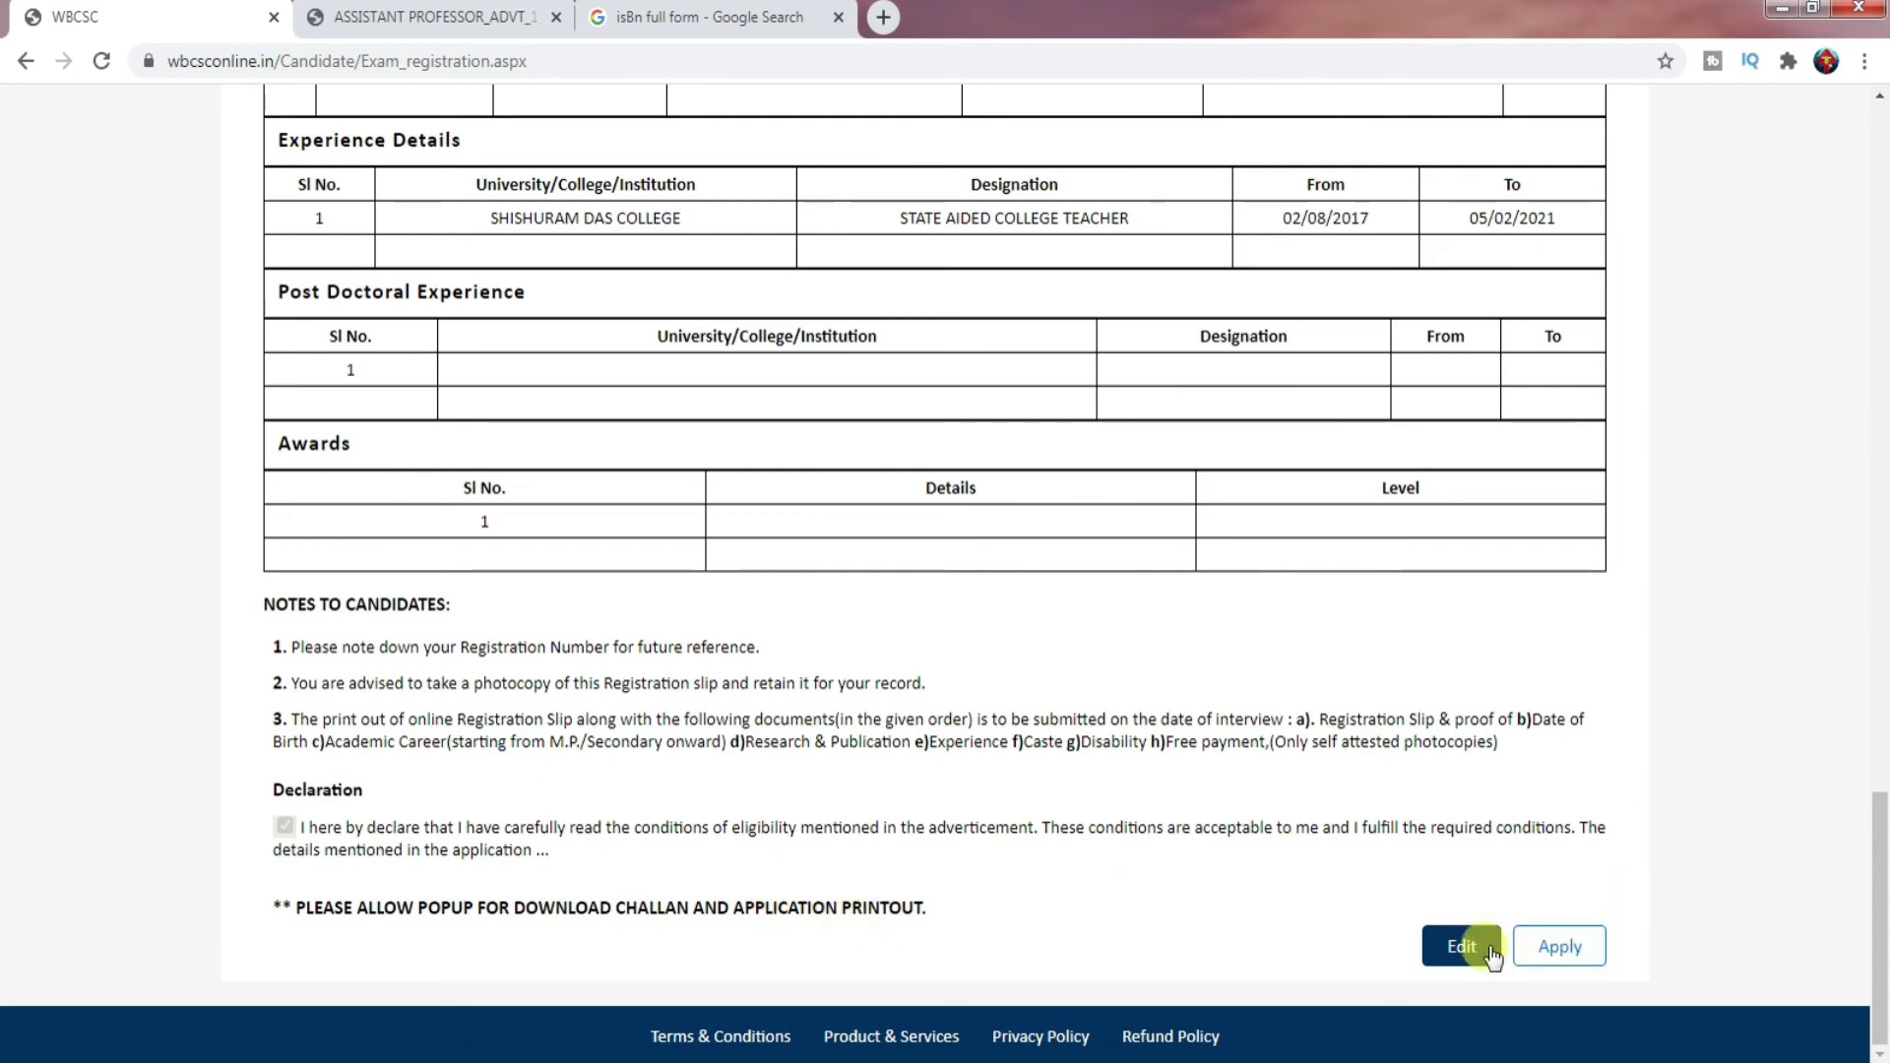
# Step: Apply, acknowledge the 'Candidate Applied Successfully' alert, and attempt Pay Online for the fee
pyautogui.click(1572, 953)
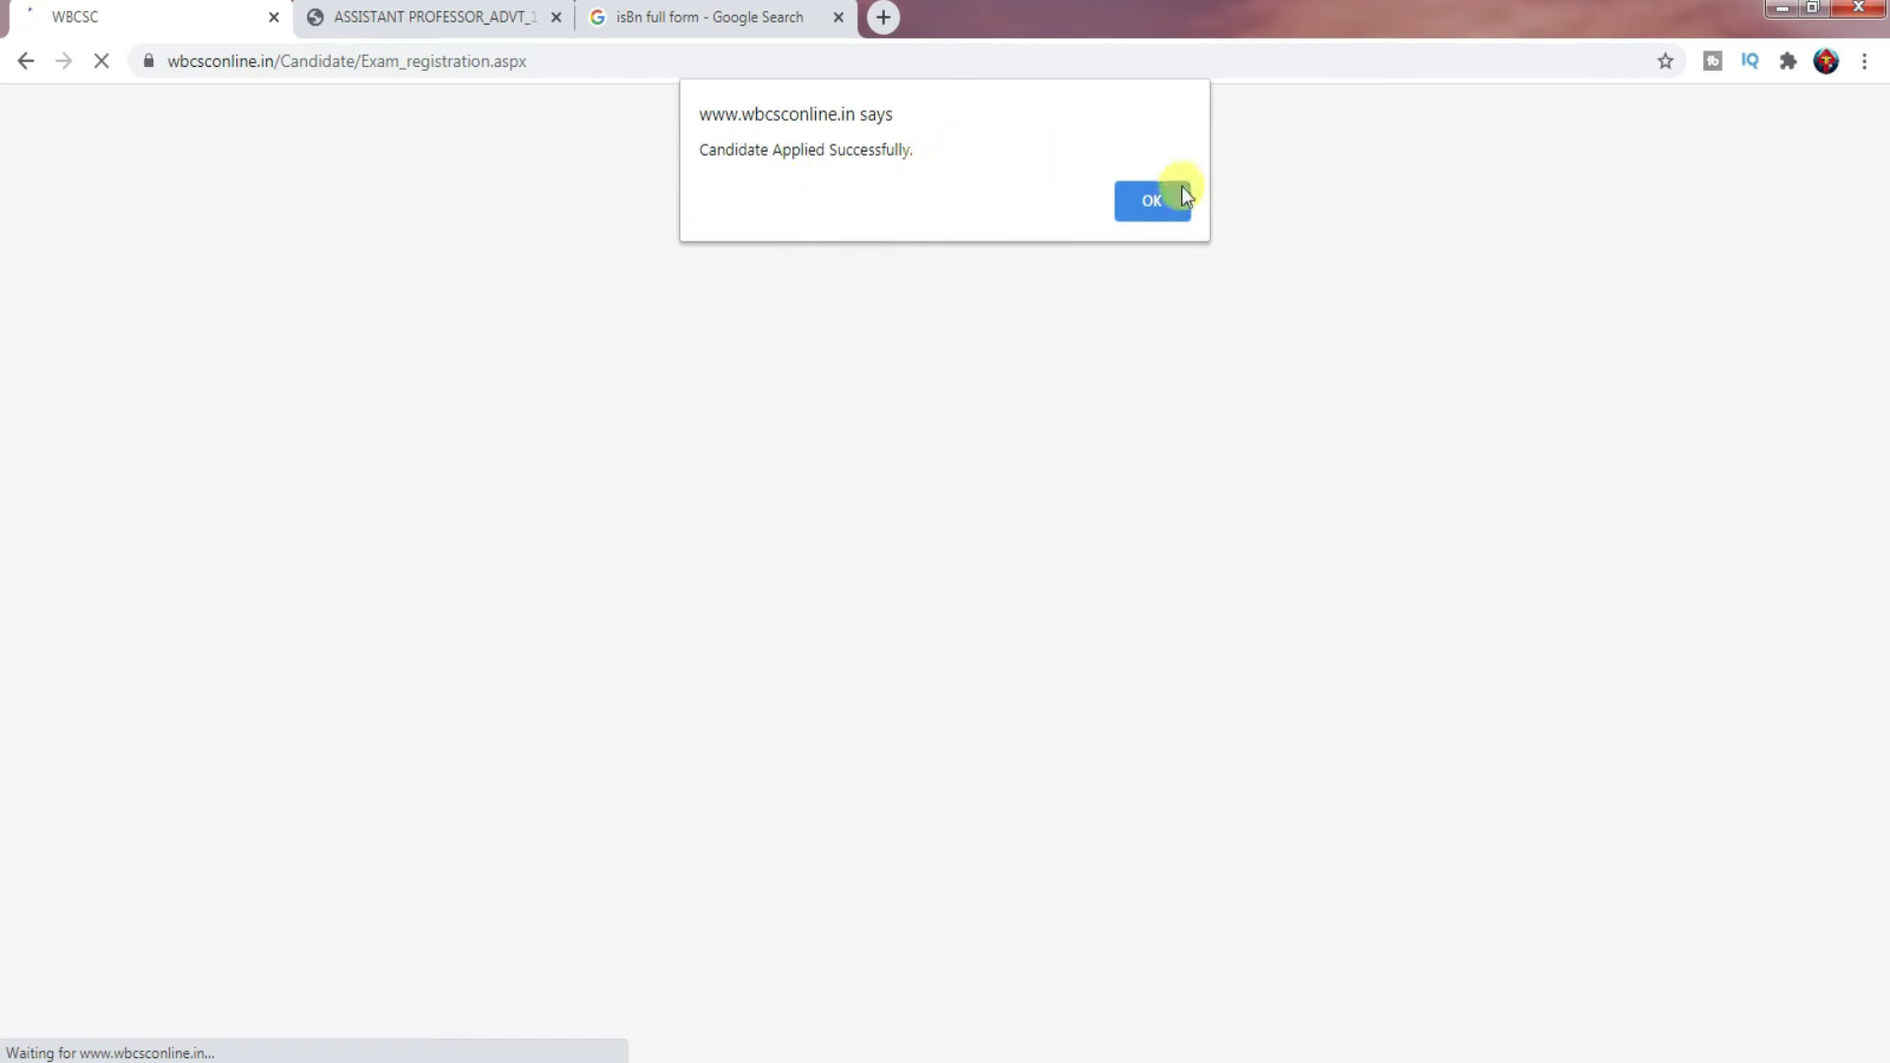
pyautogui.click(1140, 212)
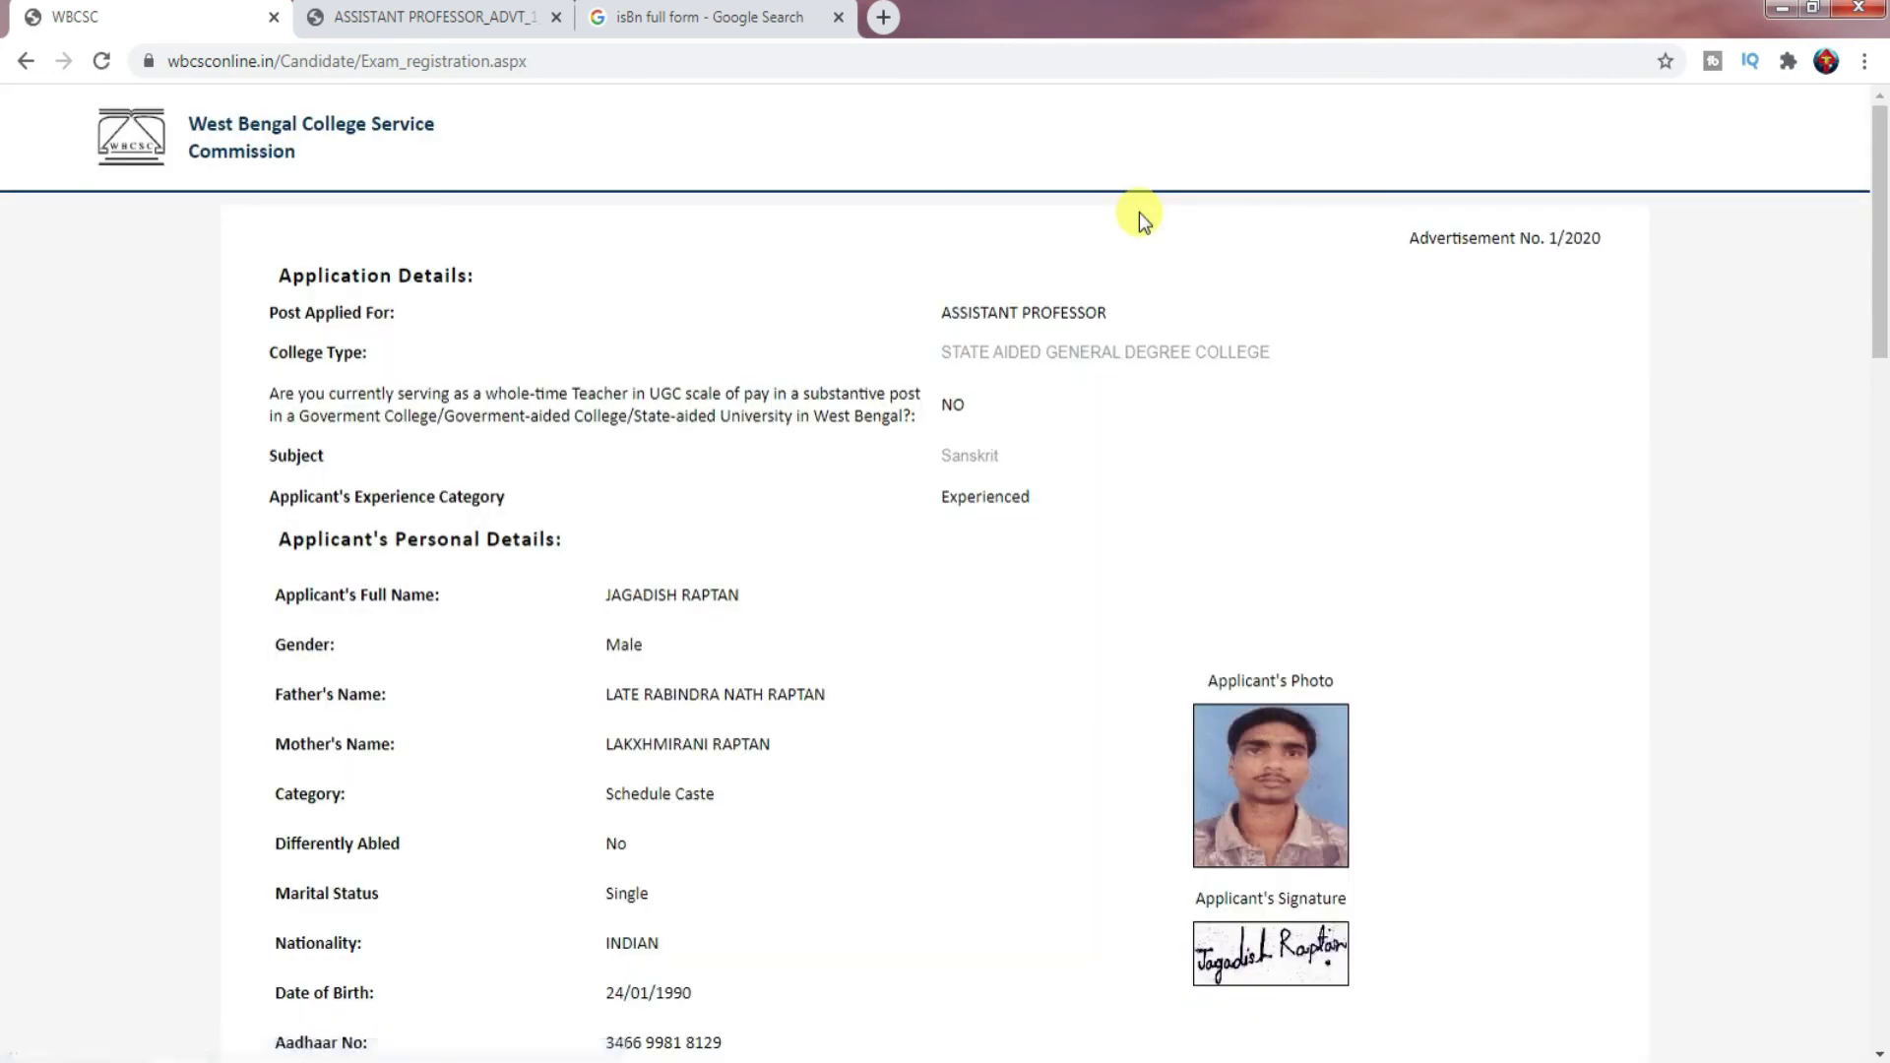
pyautogui.scroll(-15, 1790, 888)
pyautogui.scroll(3, 1811, 772)
pyautogui.scroll(-3, 1811, 772)
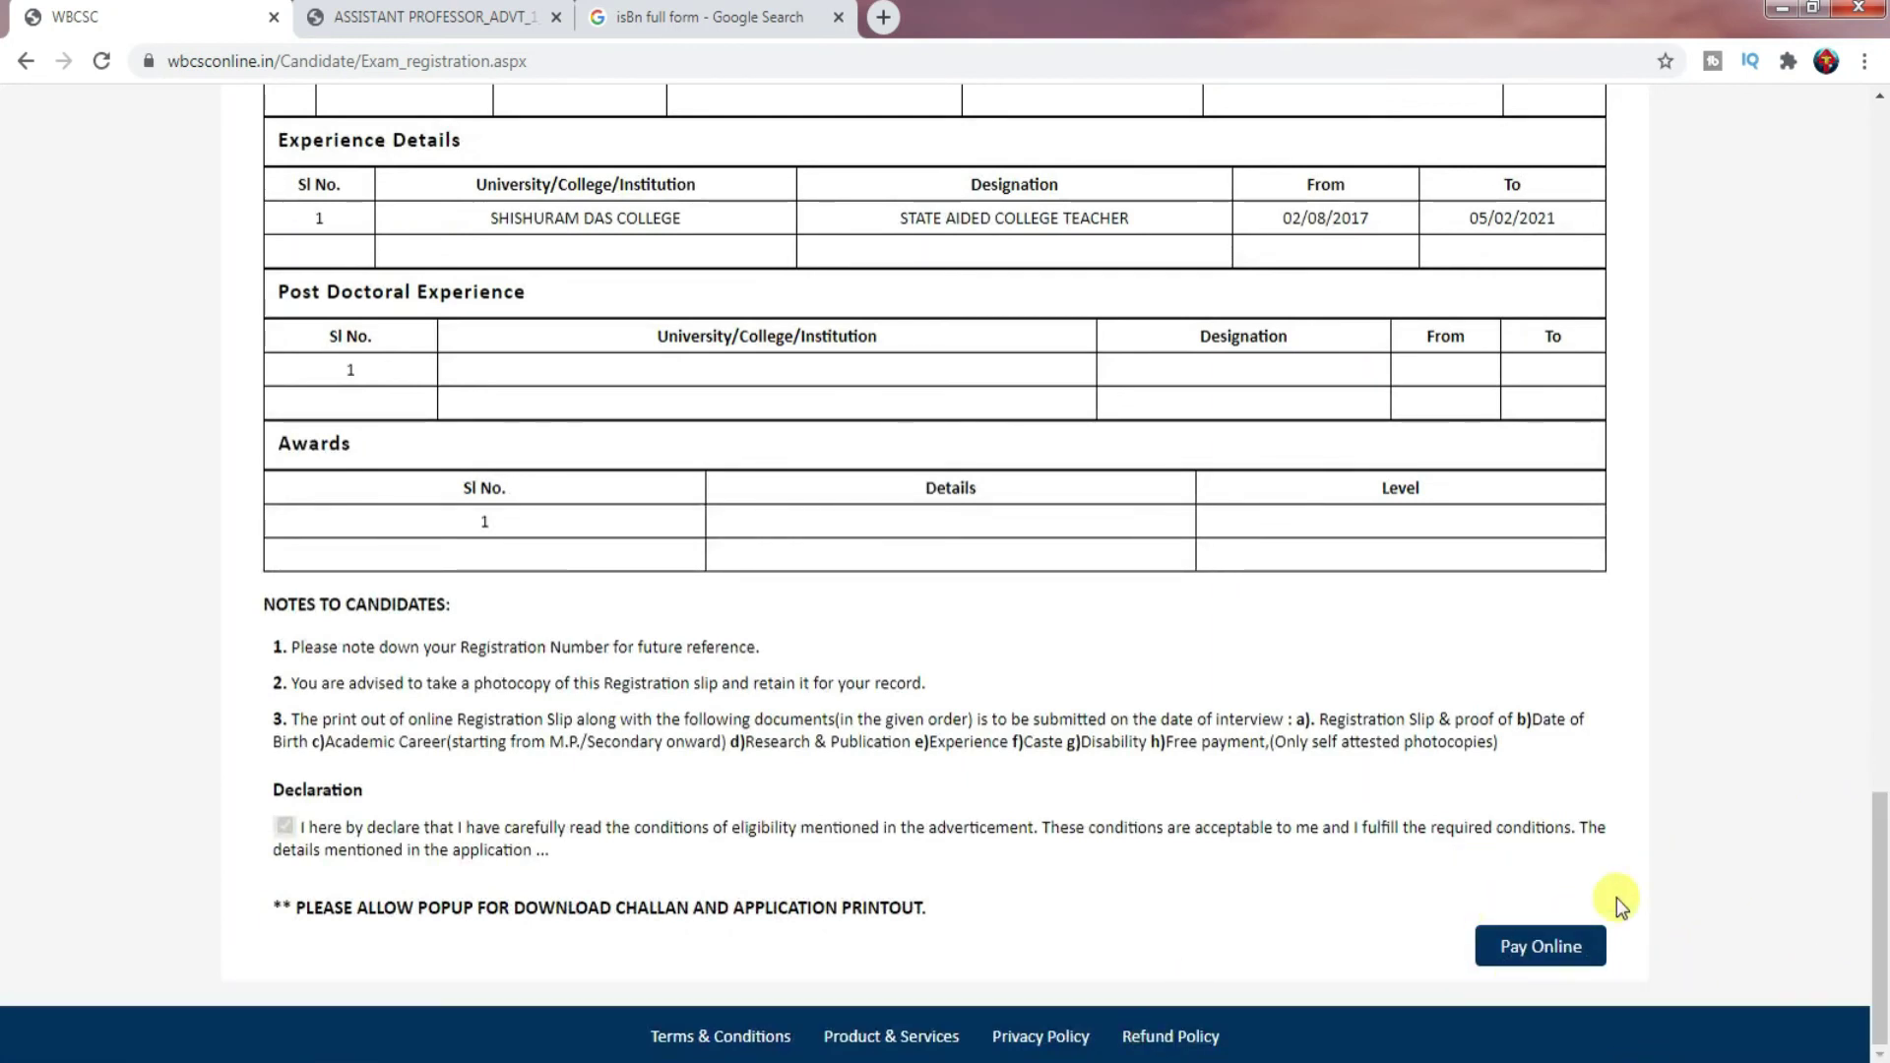
pyautogui.click(1558, 948)
pyautogui.moveTo(1880, 921); pyautogui.dragTo(1772, 197)
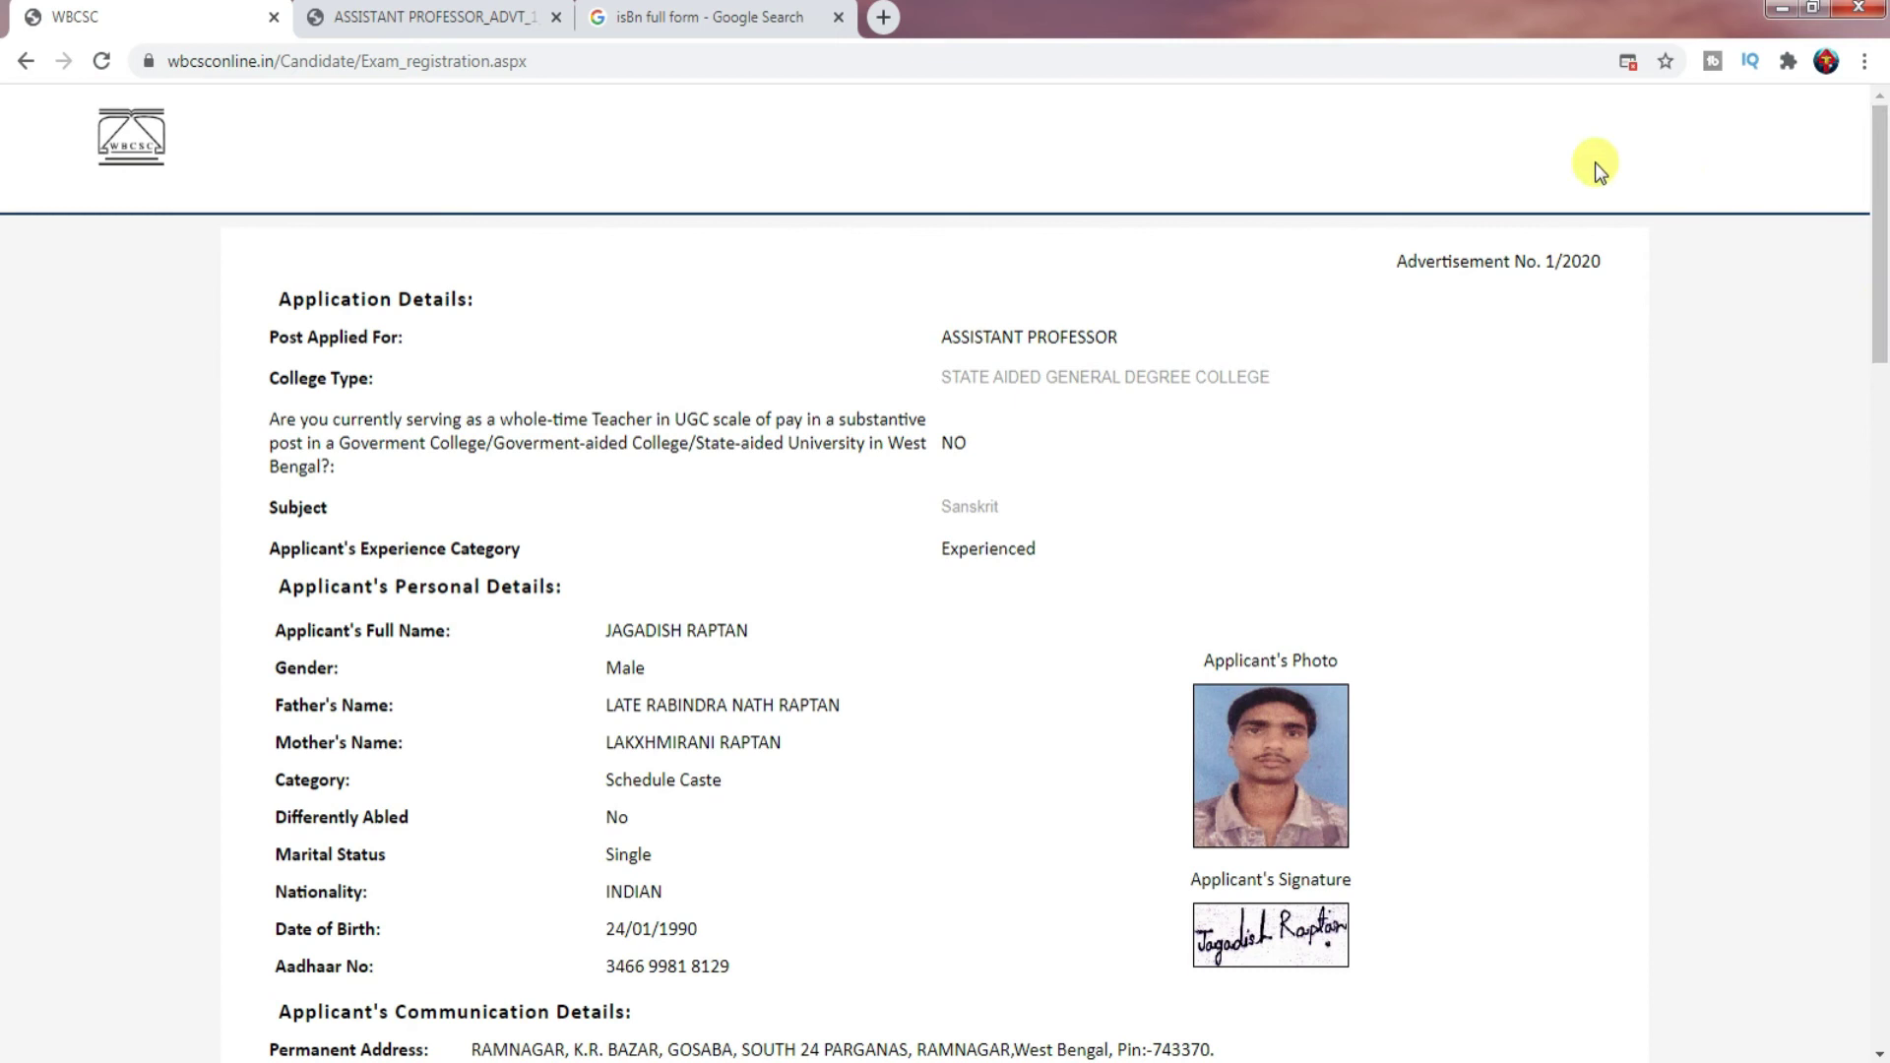
# Step: Always allow pop-ups from wbcsconline.in, then retry Pay Online for the application fee
pyautogui.click(1628, 63)
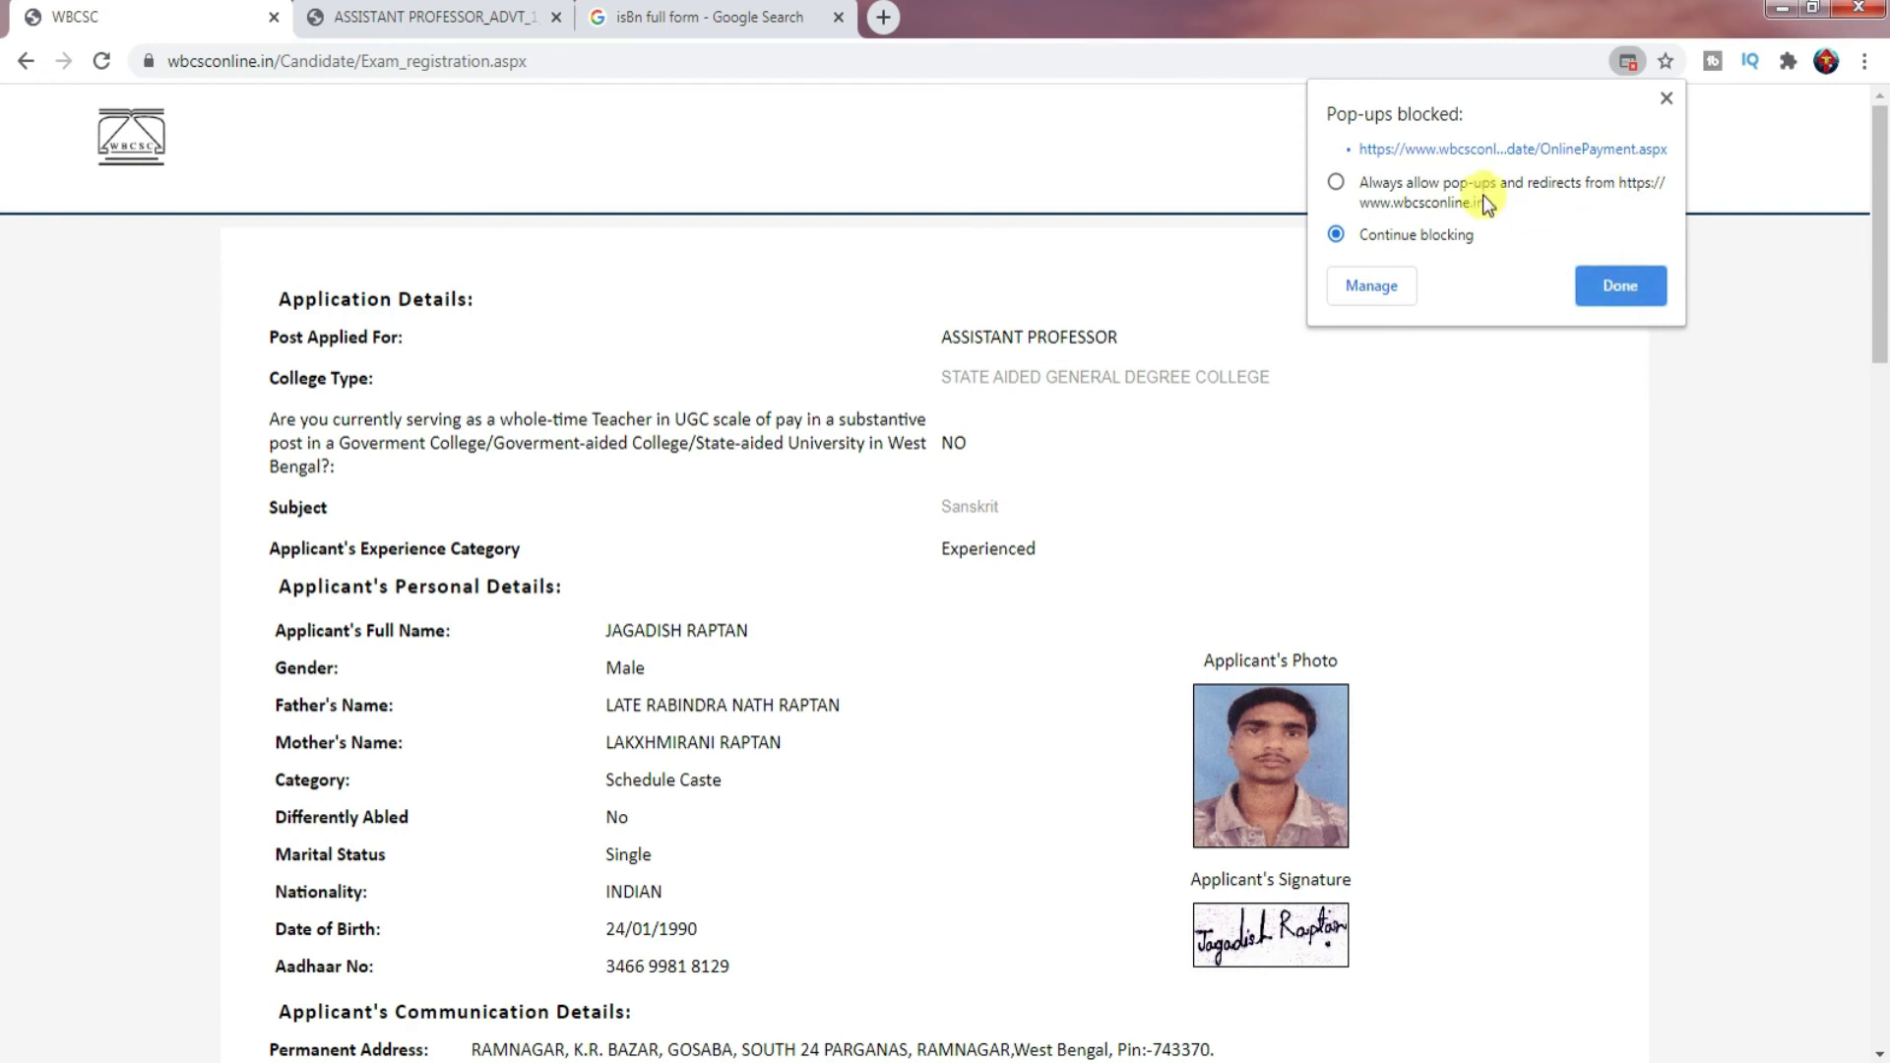
pyautogui.click(1453, 181)
pyautogui.click(1608, 288)
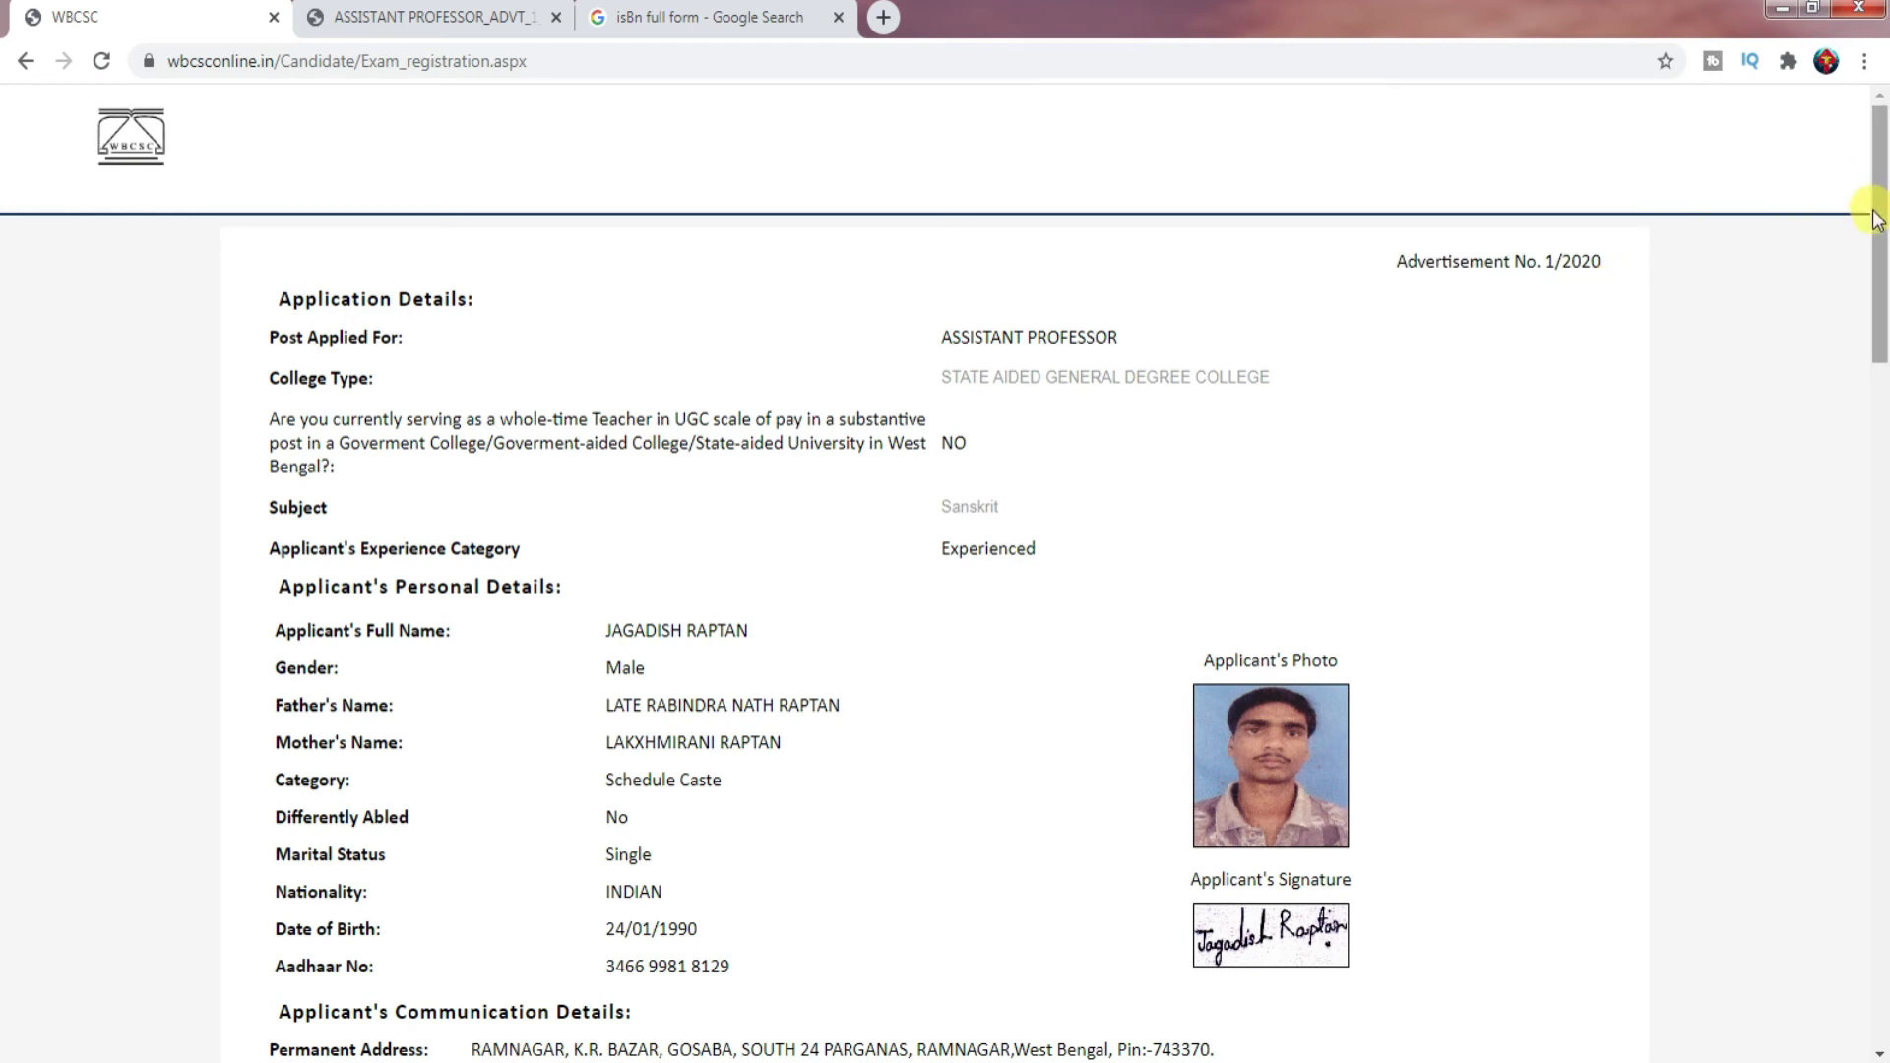
pyautogui.moveTo(1876, 222); pyautogui.dragTo(1876, 906)
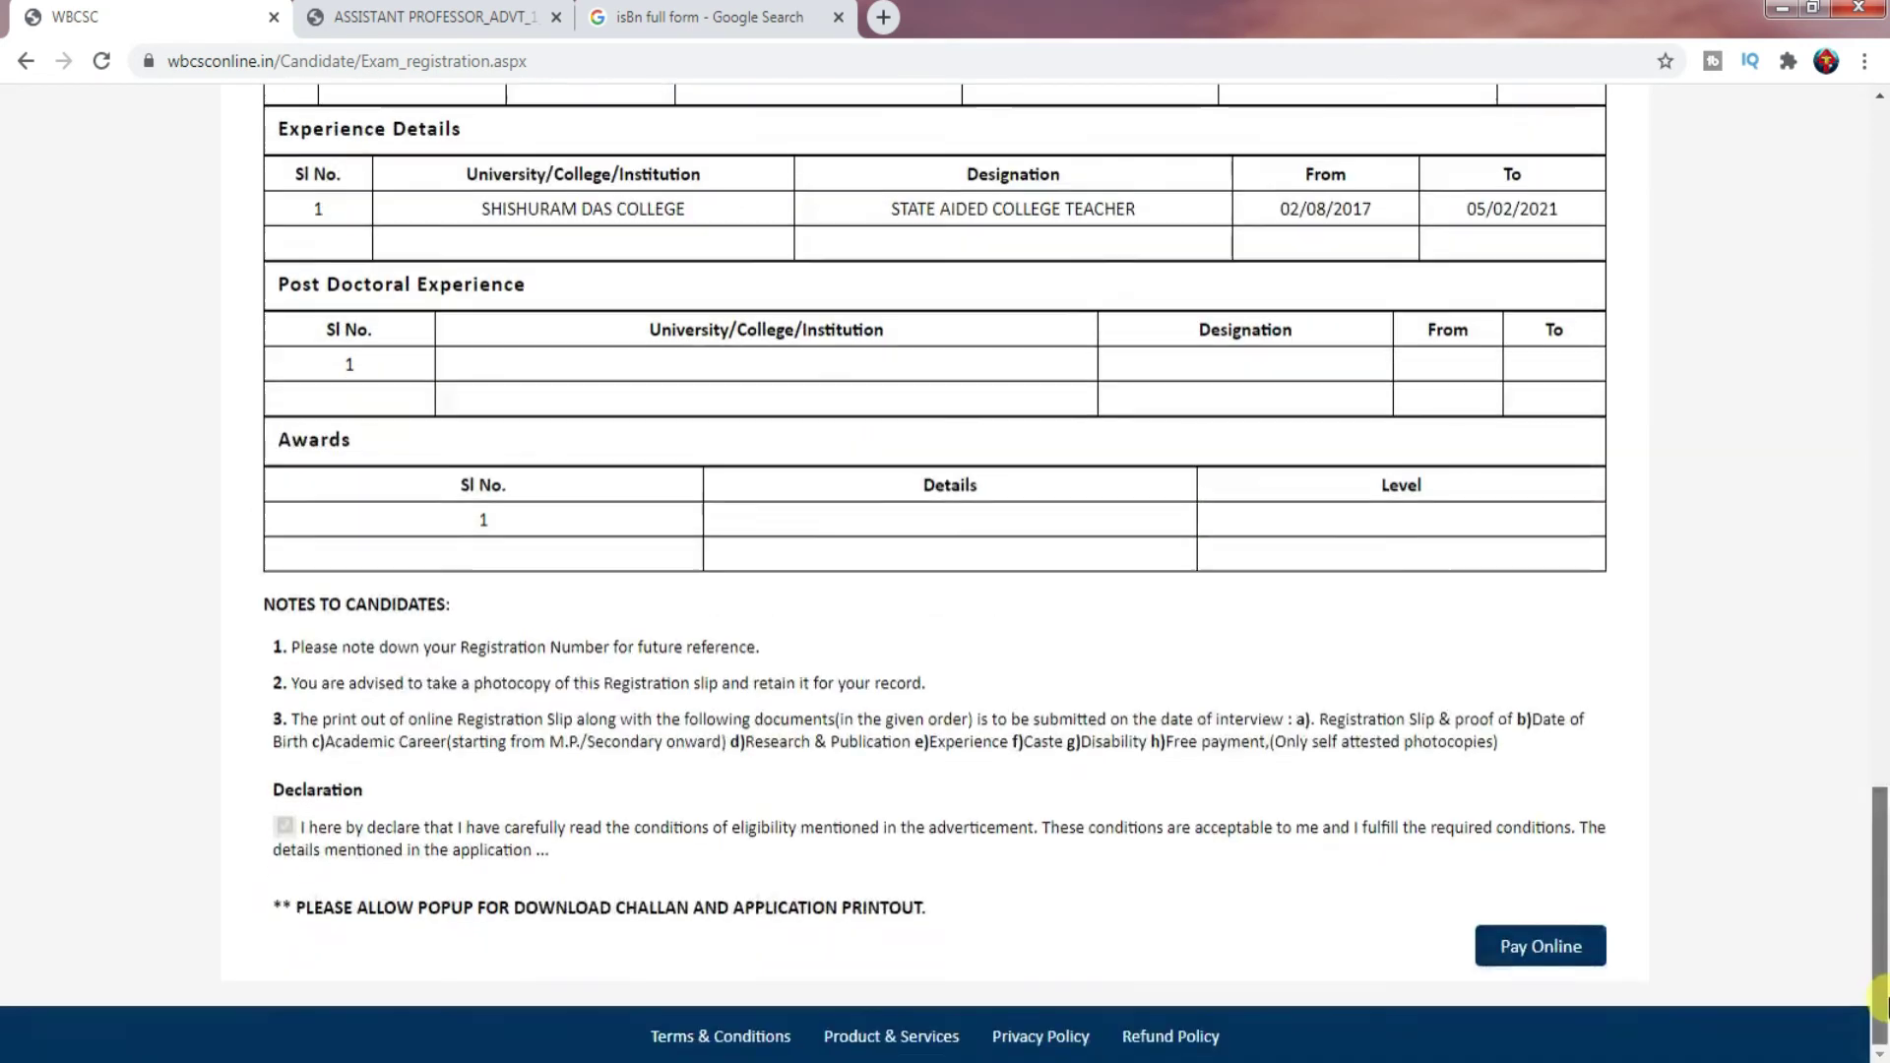
pyautogui.click(1545, 950)
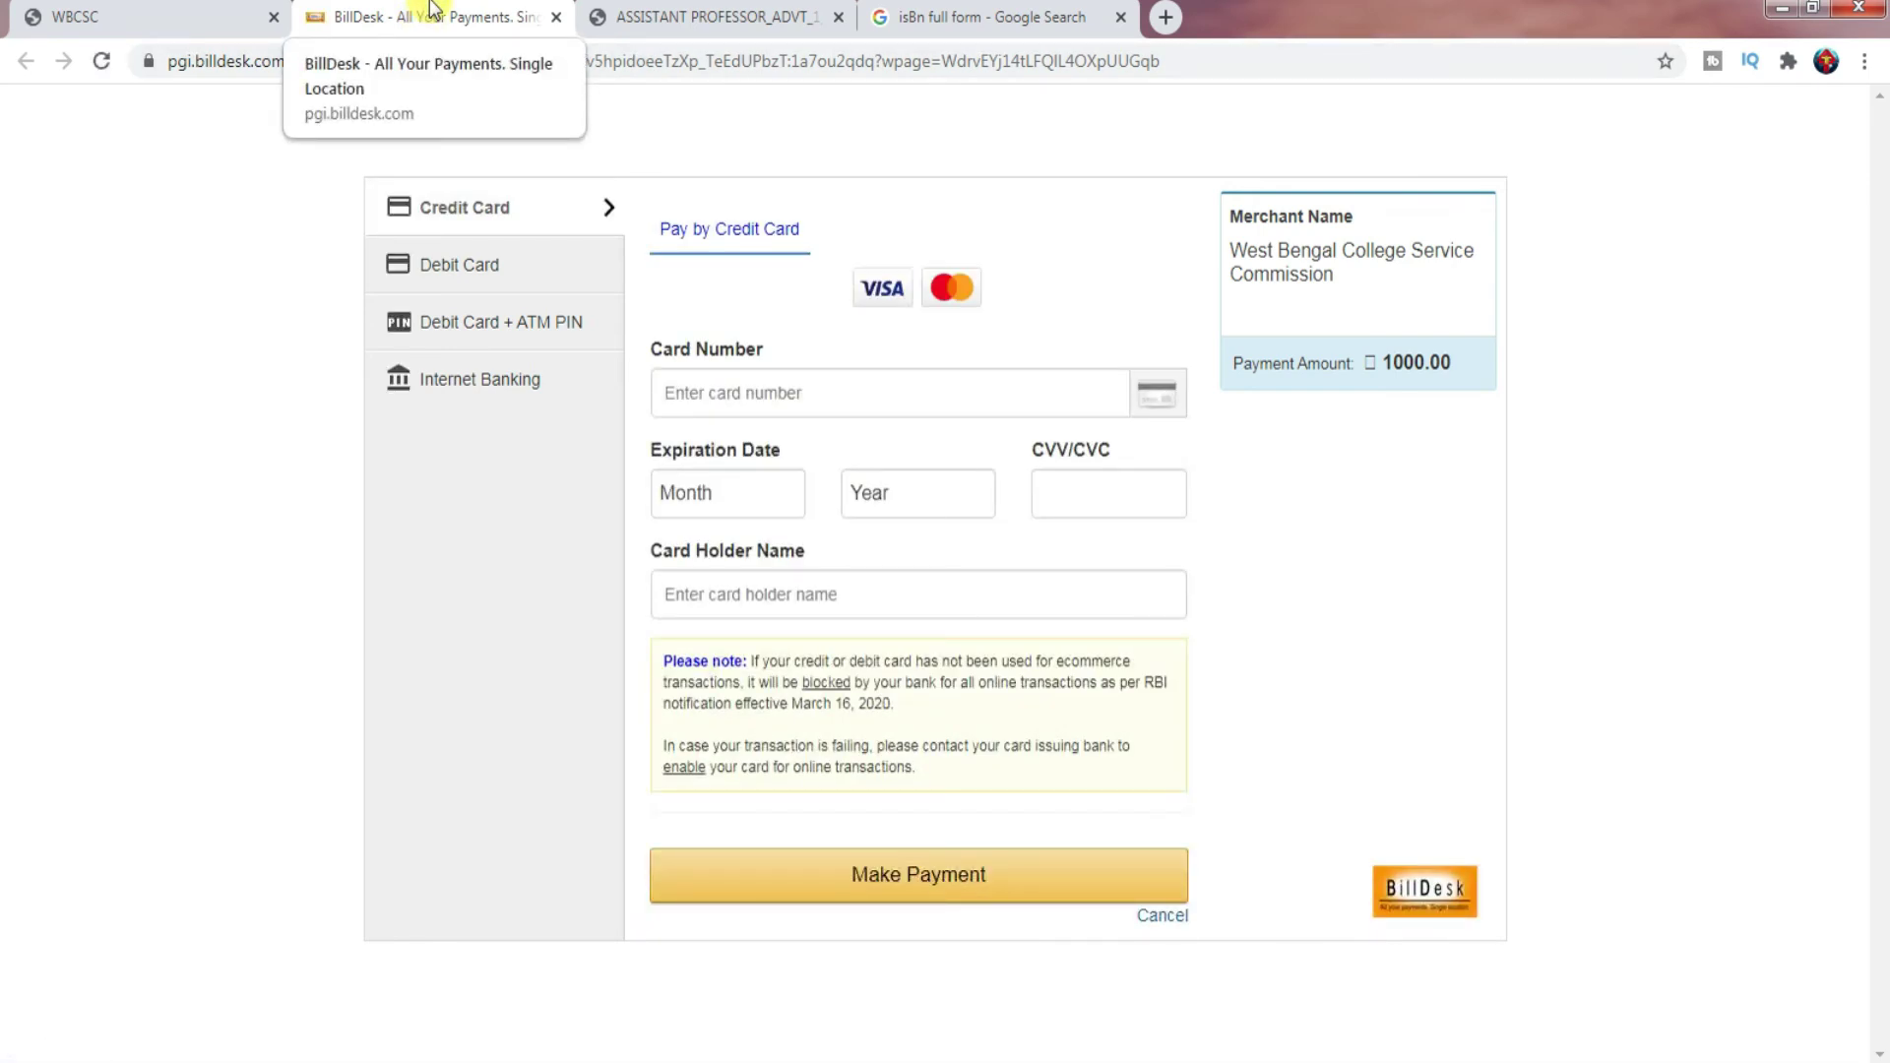
# Step: Glance at the WBCSC application tab, then return to the BillDesk 1000.00 payment tab
pyautogui.click(217, 20)
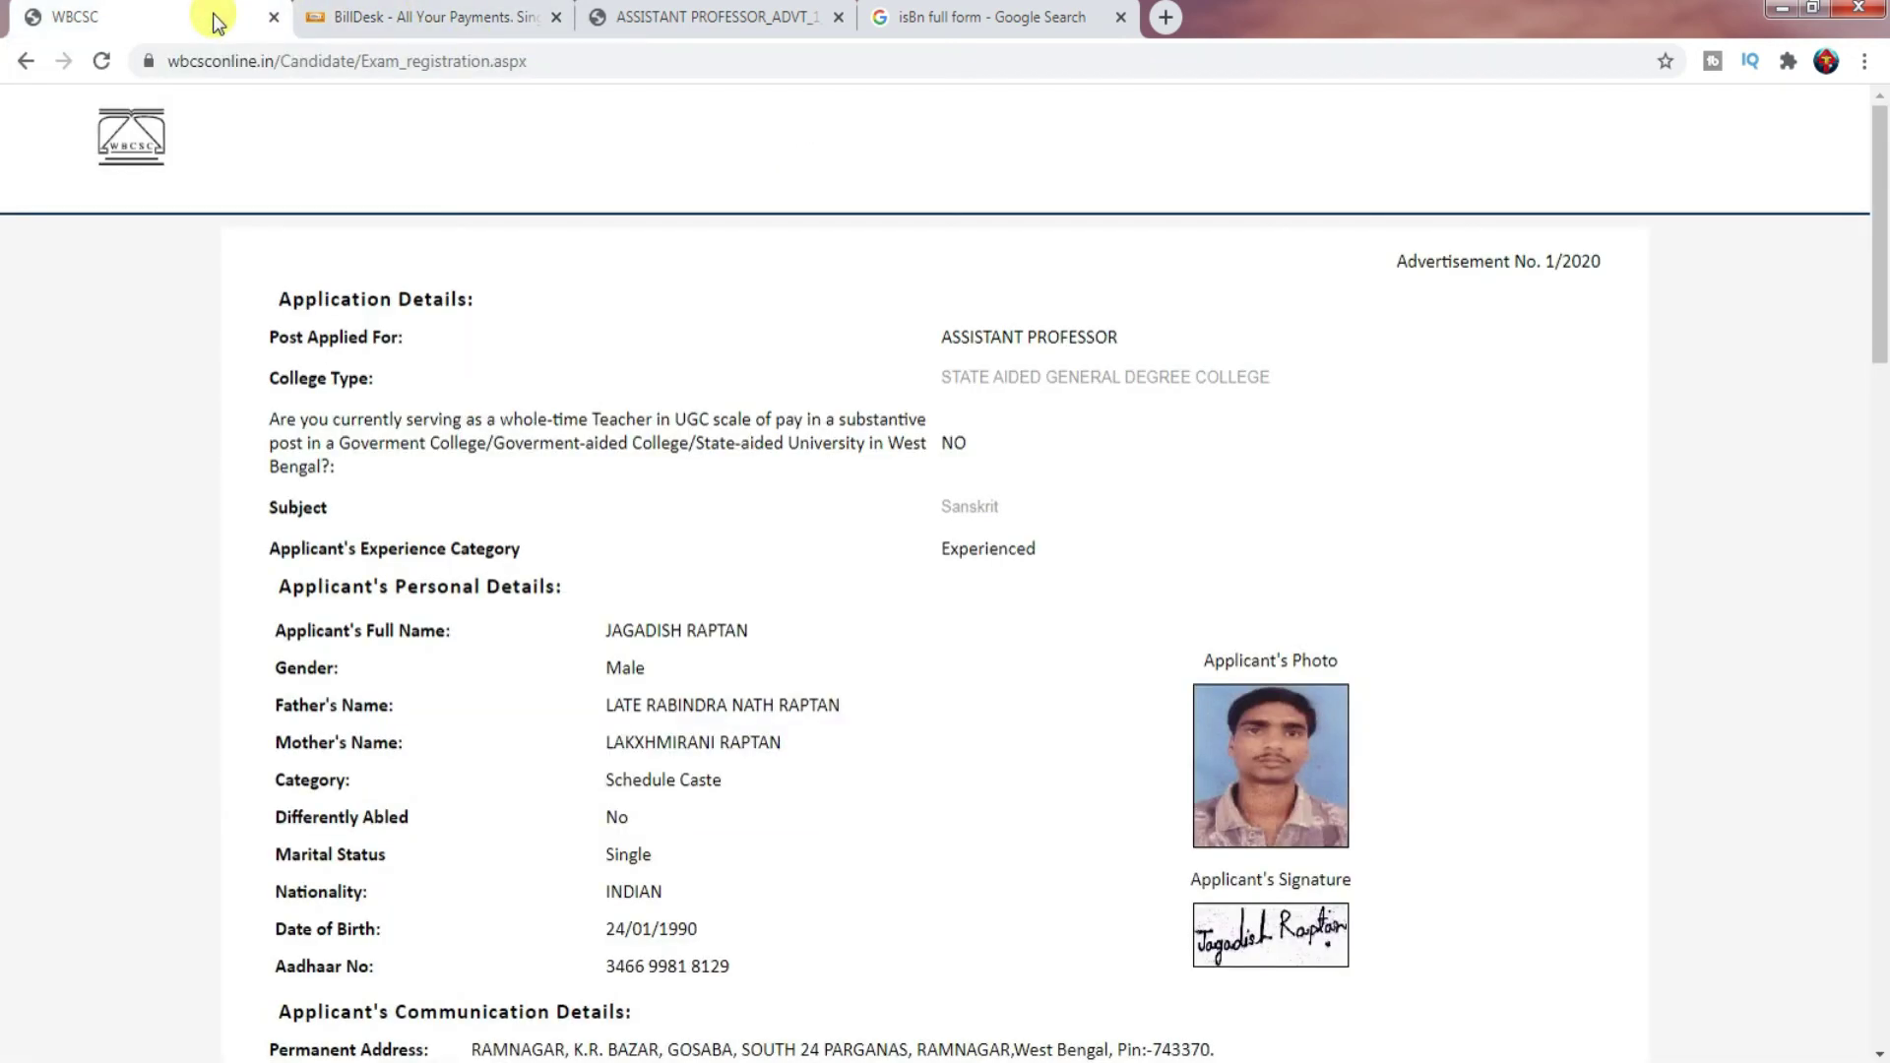
pyautogui.click(391, 27)
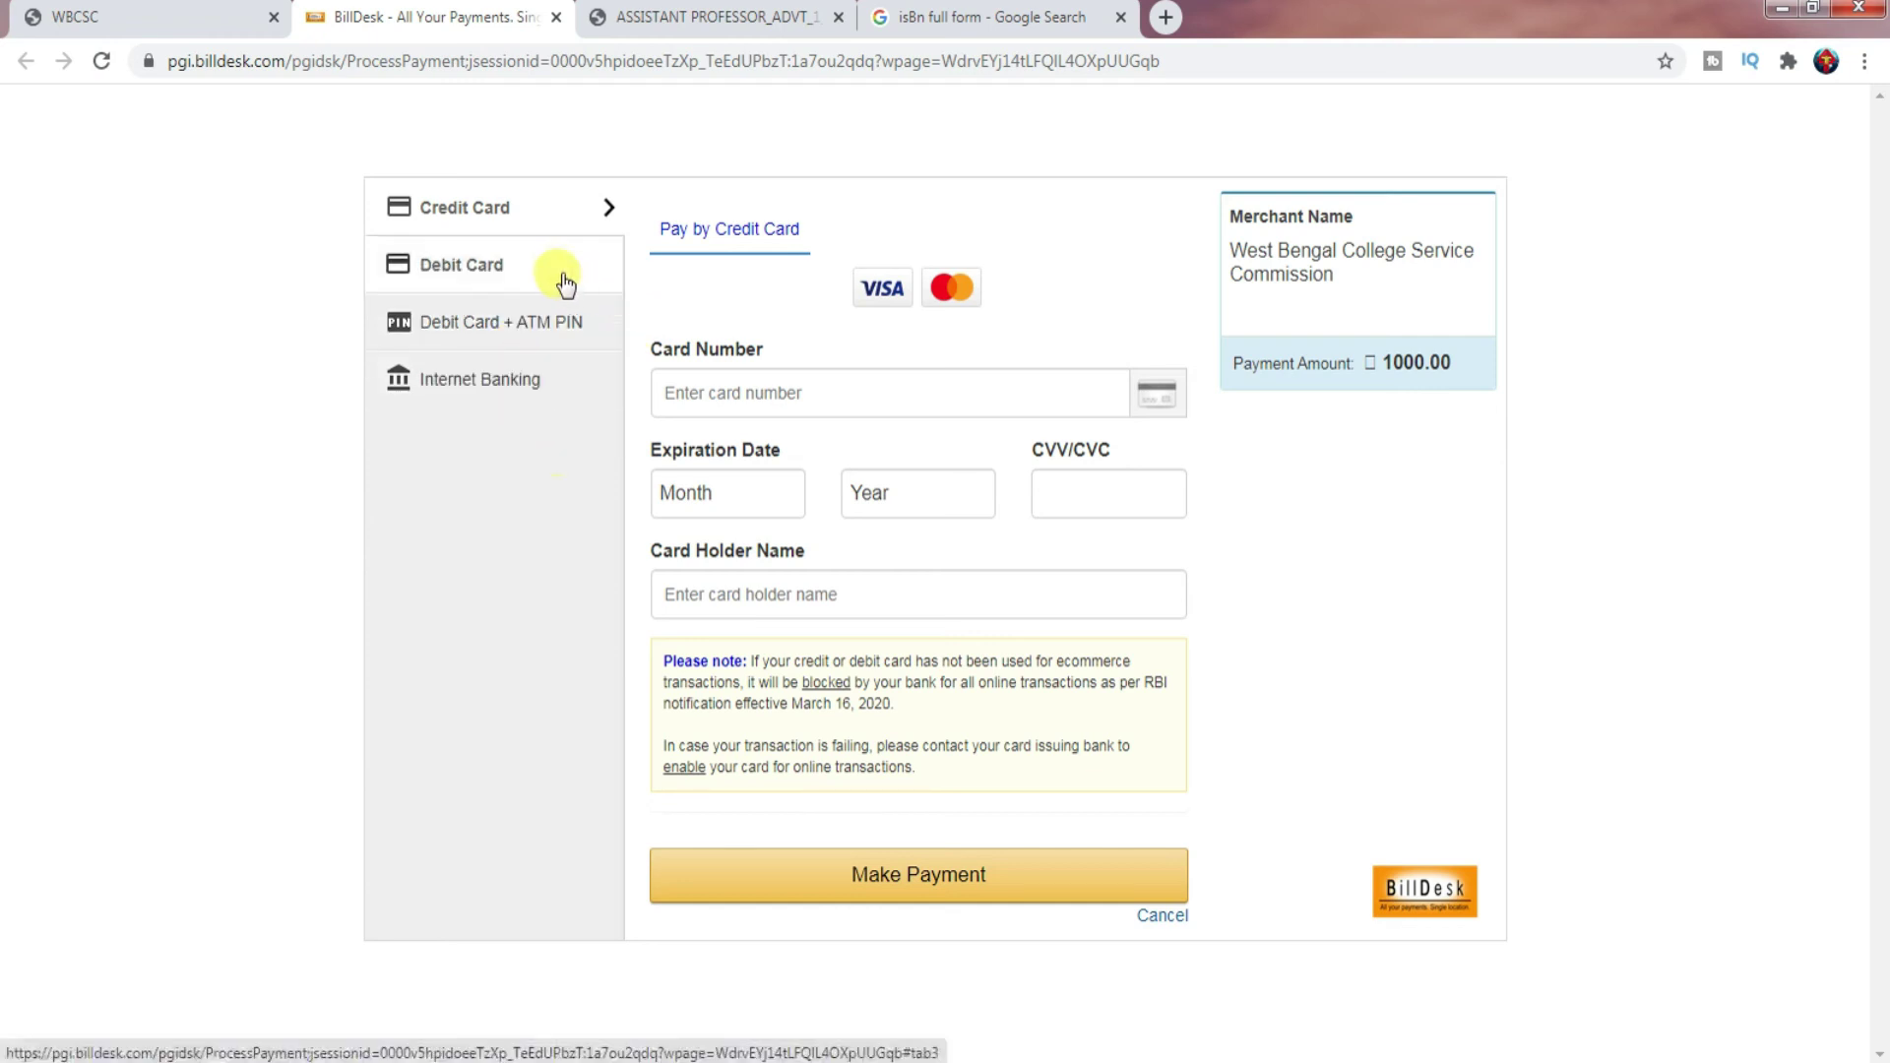
# Step: Pay the 1000.00 fee by debit card, entering the card details and submitting them
pyautogui.click(465, 279)
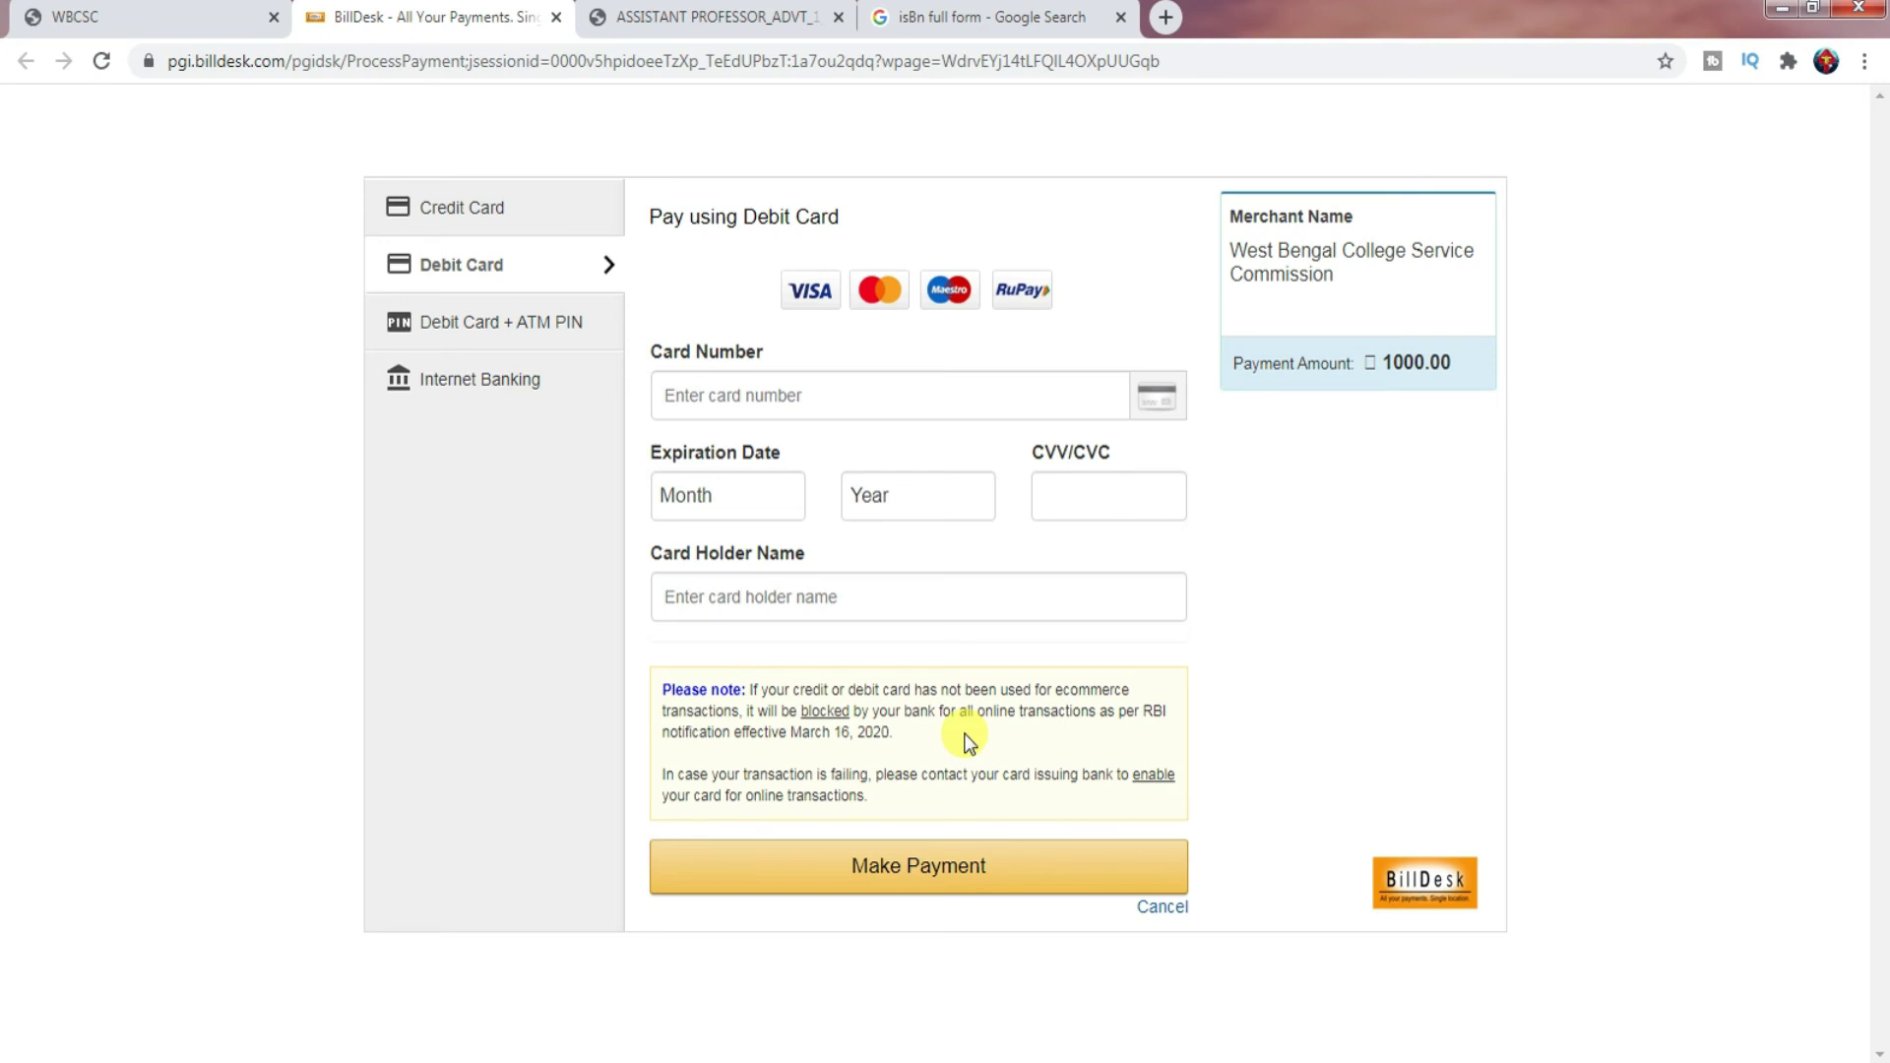
pyautogui.click(893, 396)
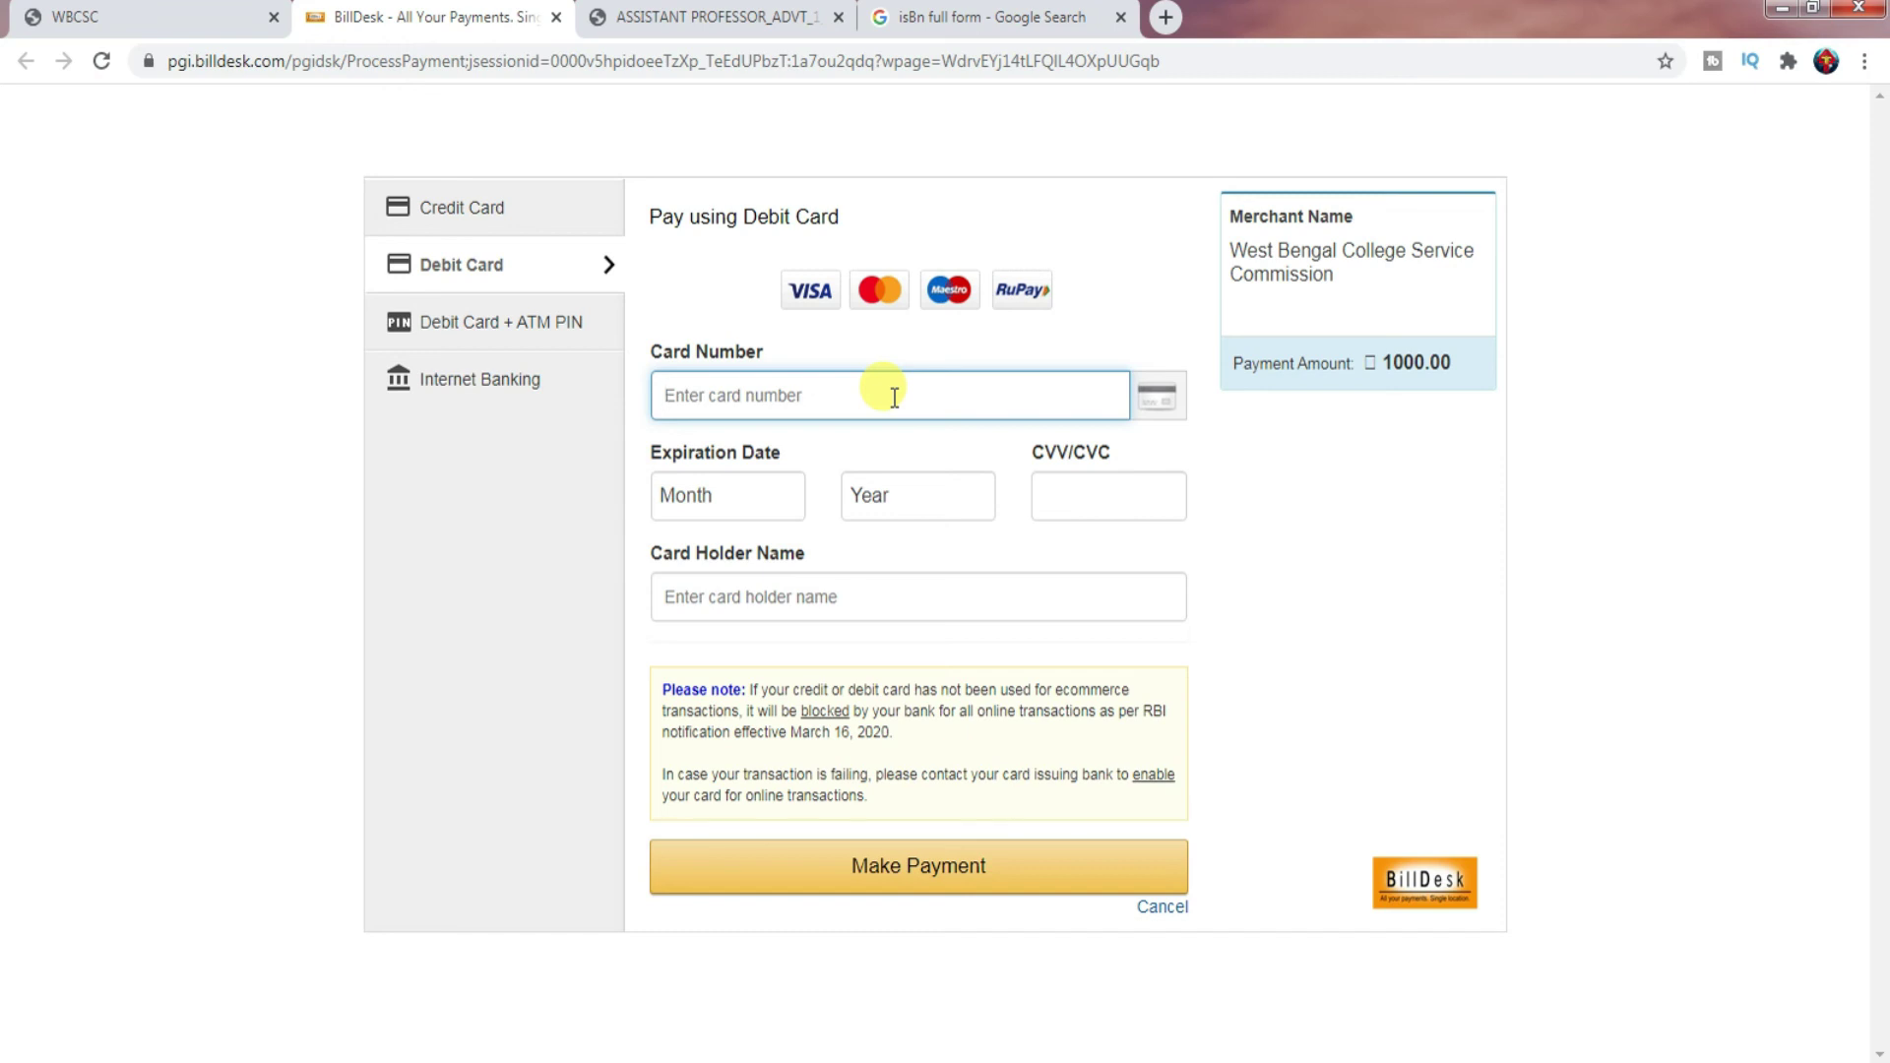
pyautogui.write('5')
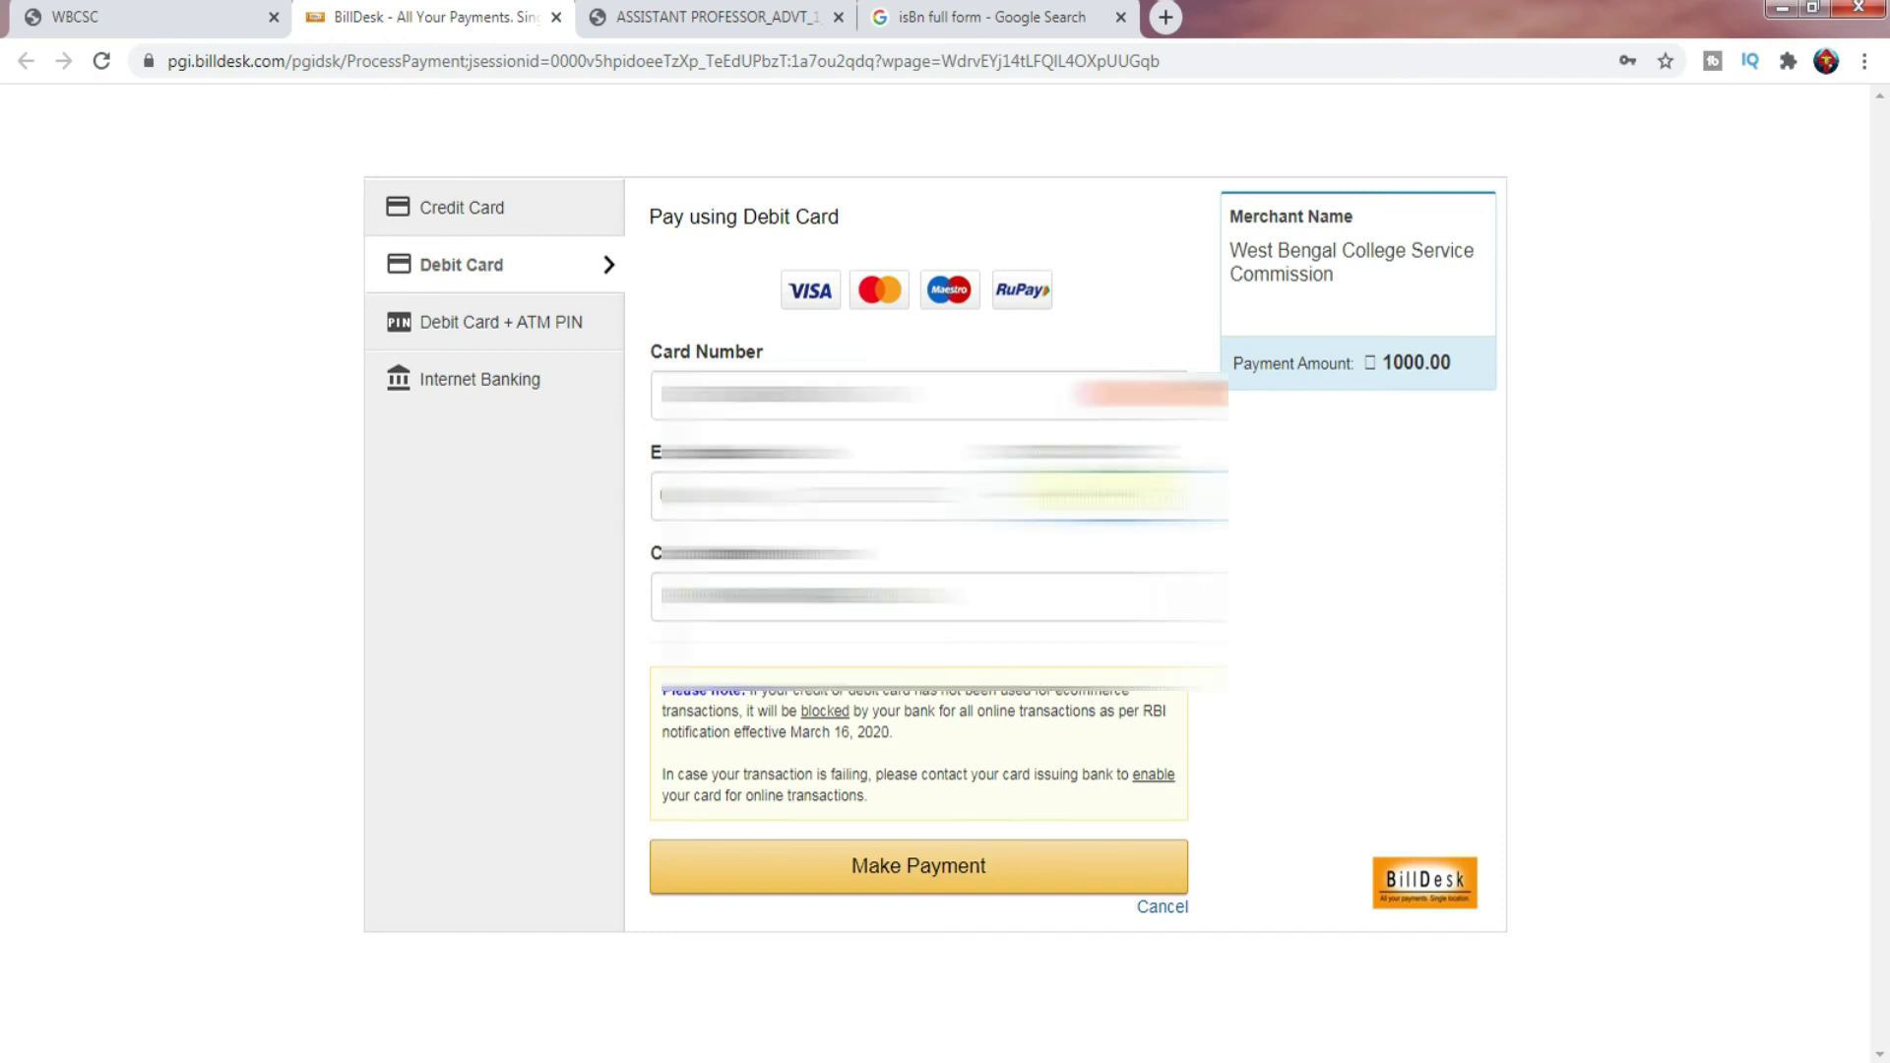
pyautogui.click(994, 866)
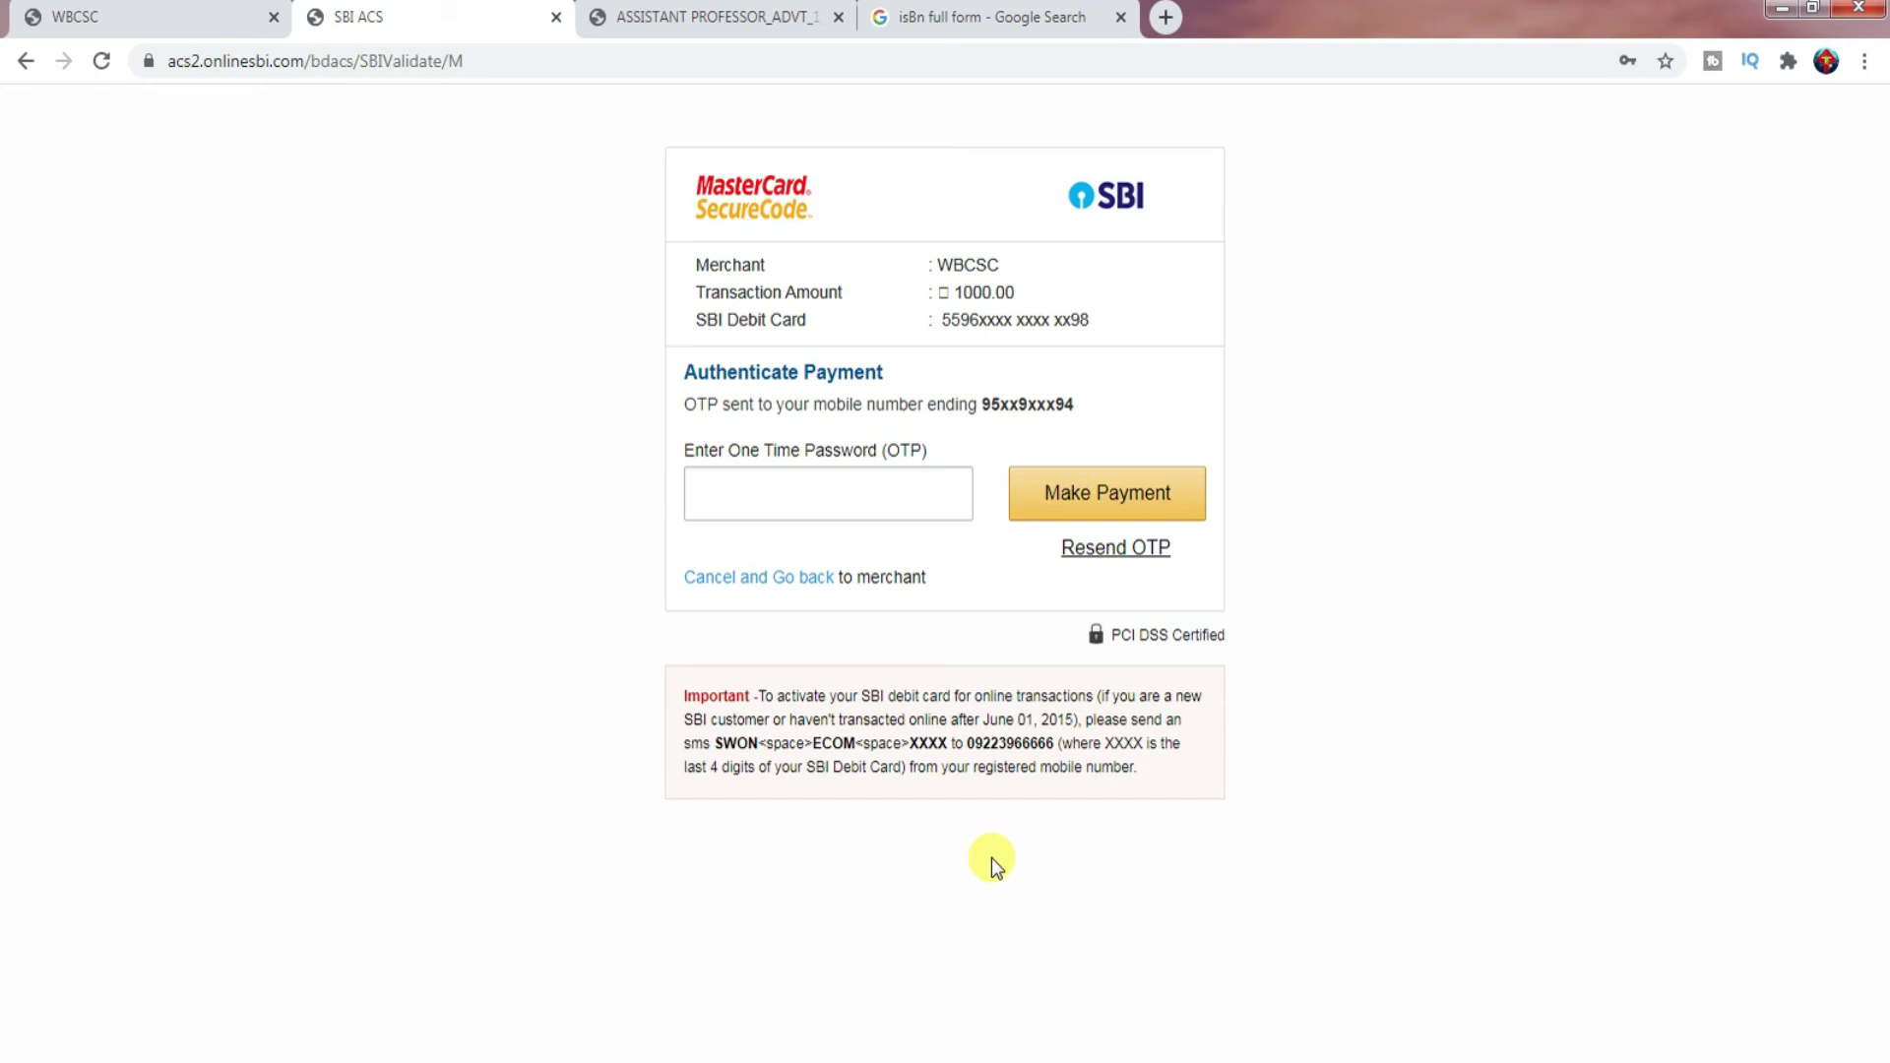
# Step: Enter the one-time password from the registered mobile and authorise the 1000.00 payment
pyautogui.click(820, 494)
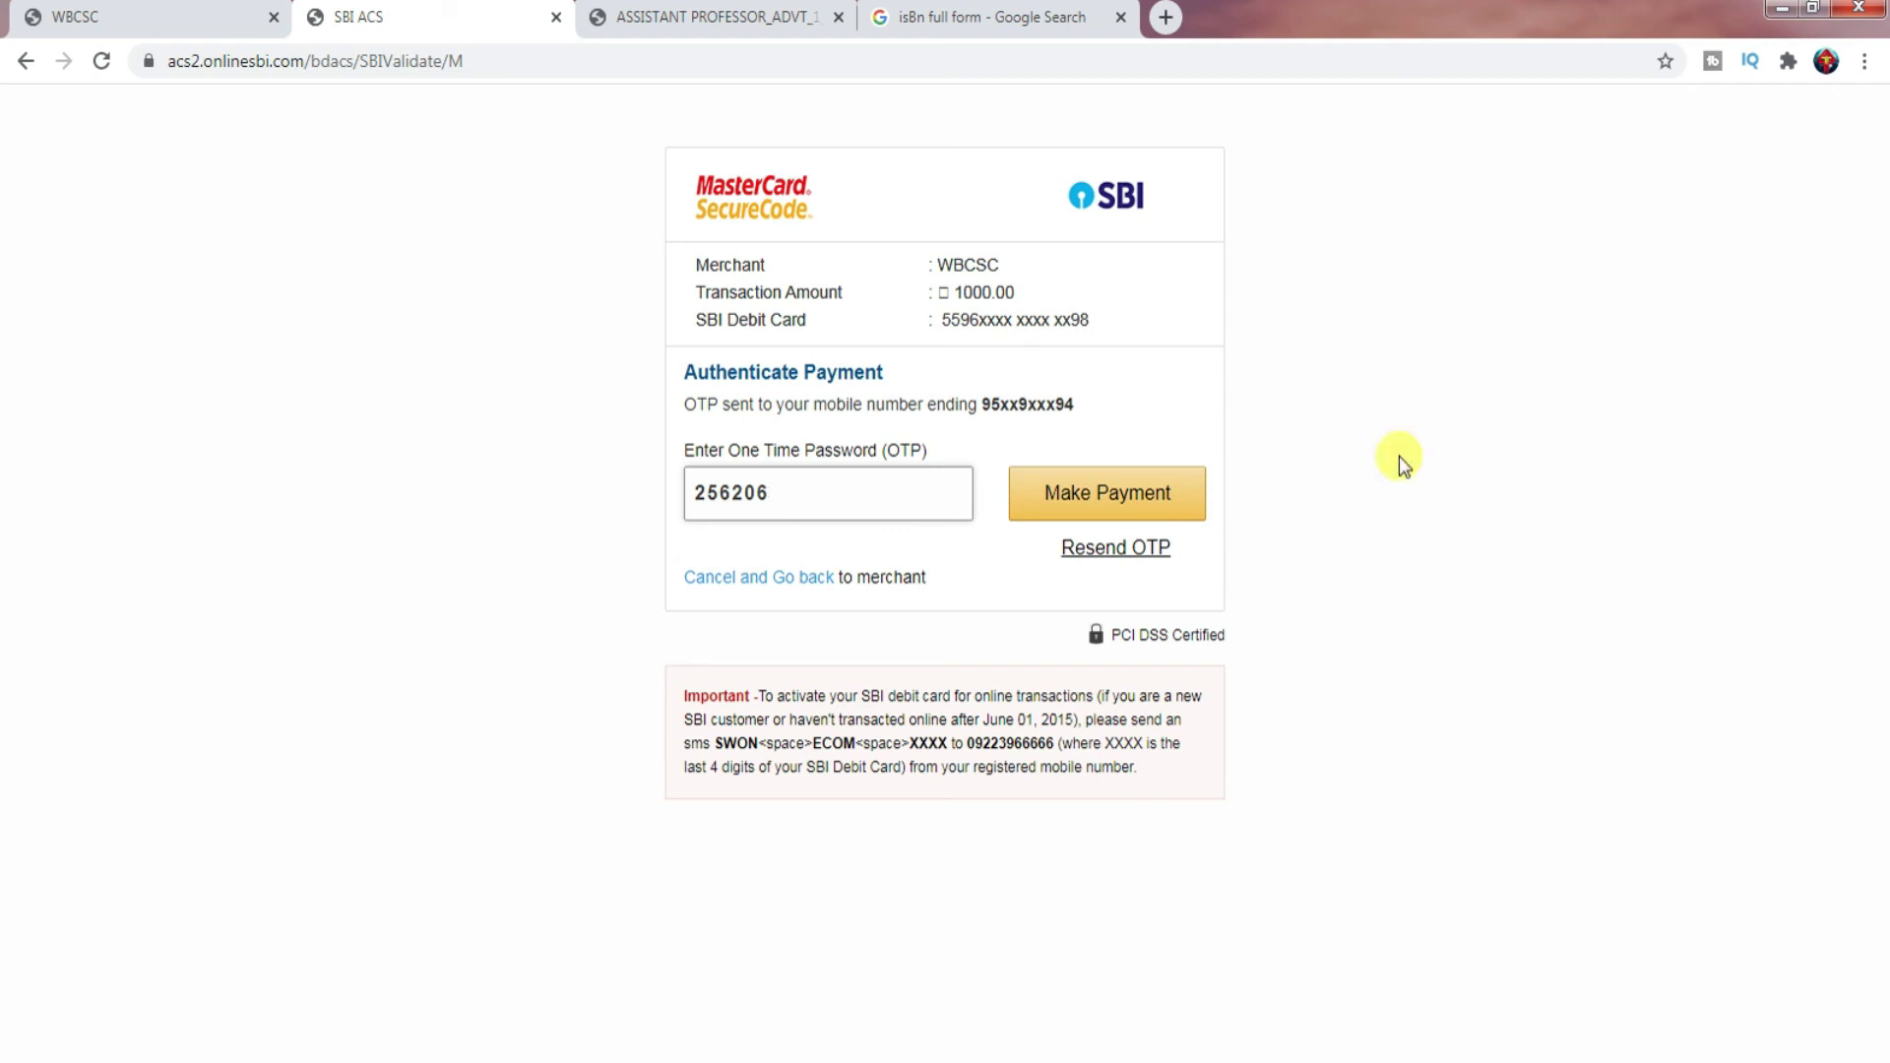
pyautogui.click(1139, 497)
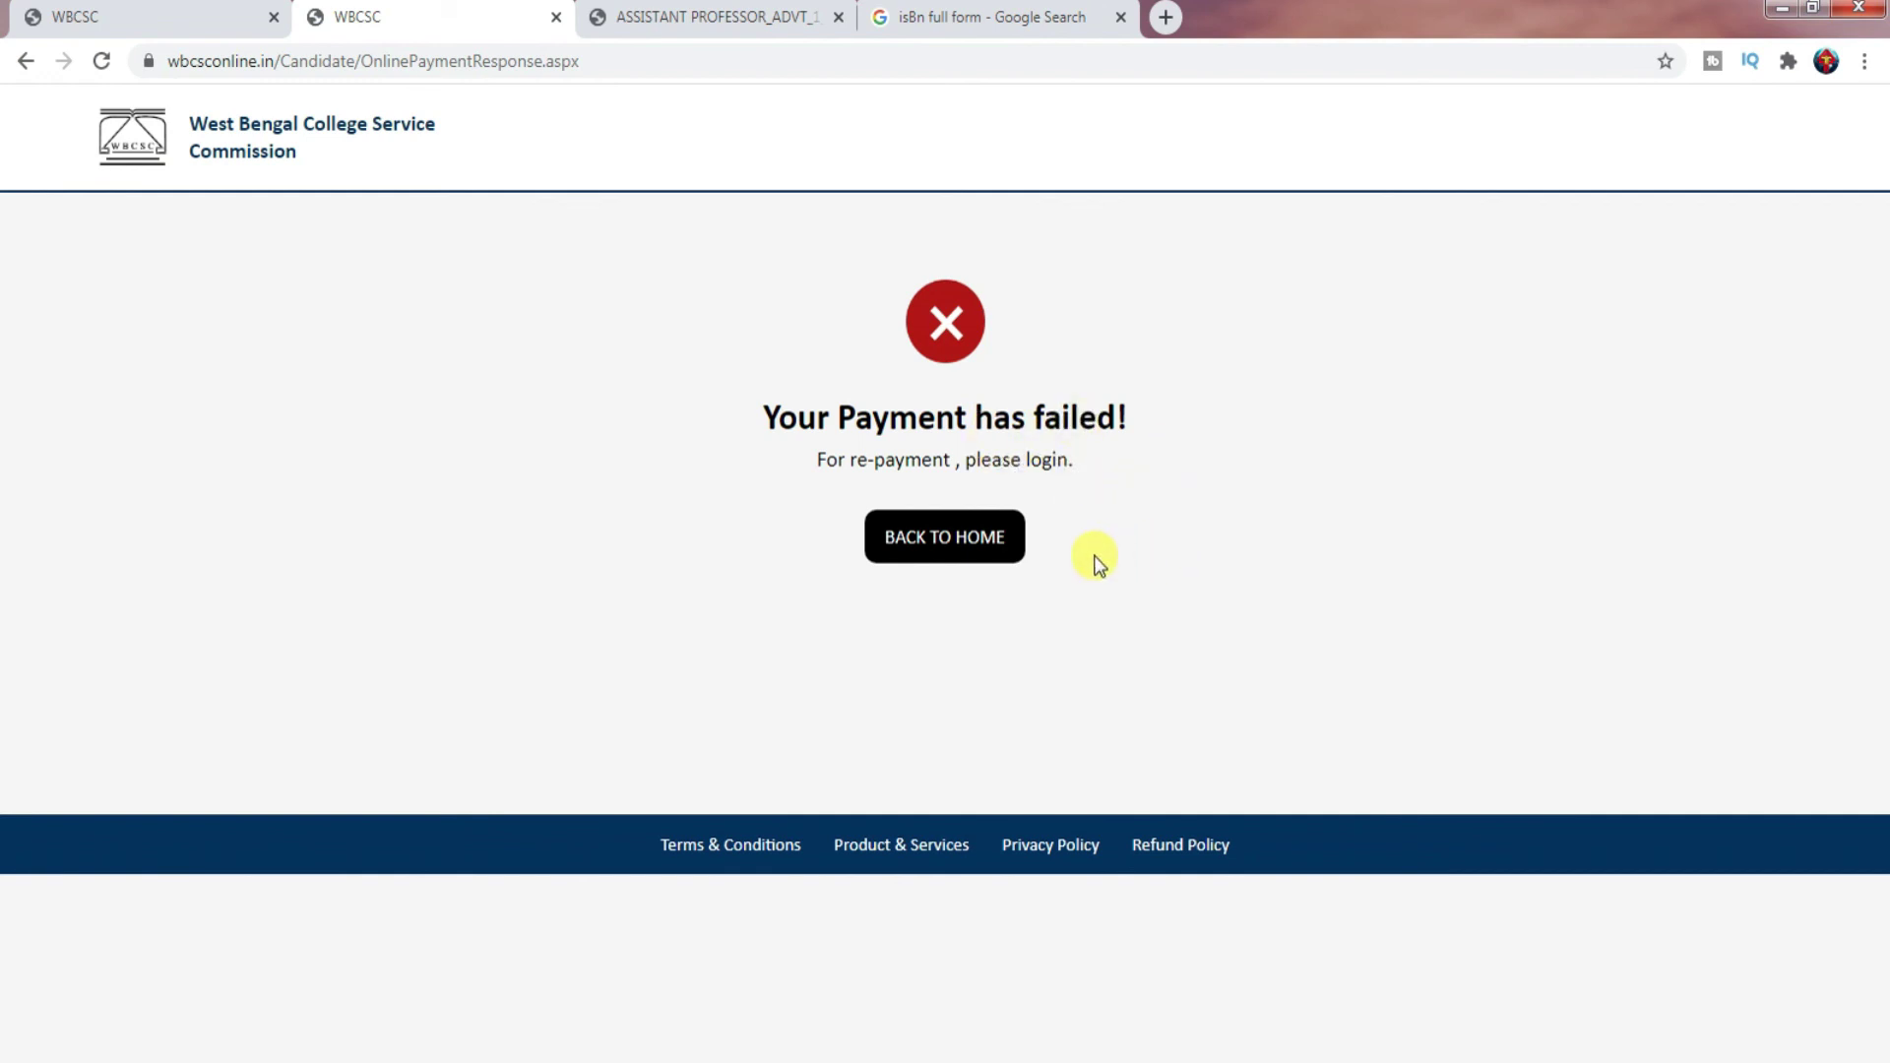
# Step: Leave the payment-failed notice via BACK TO HOME to the candidate home page
pyautogui.click(963, 542)
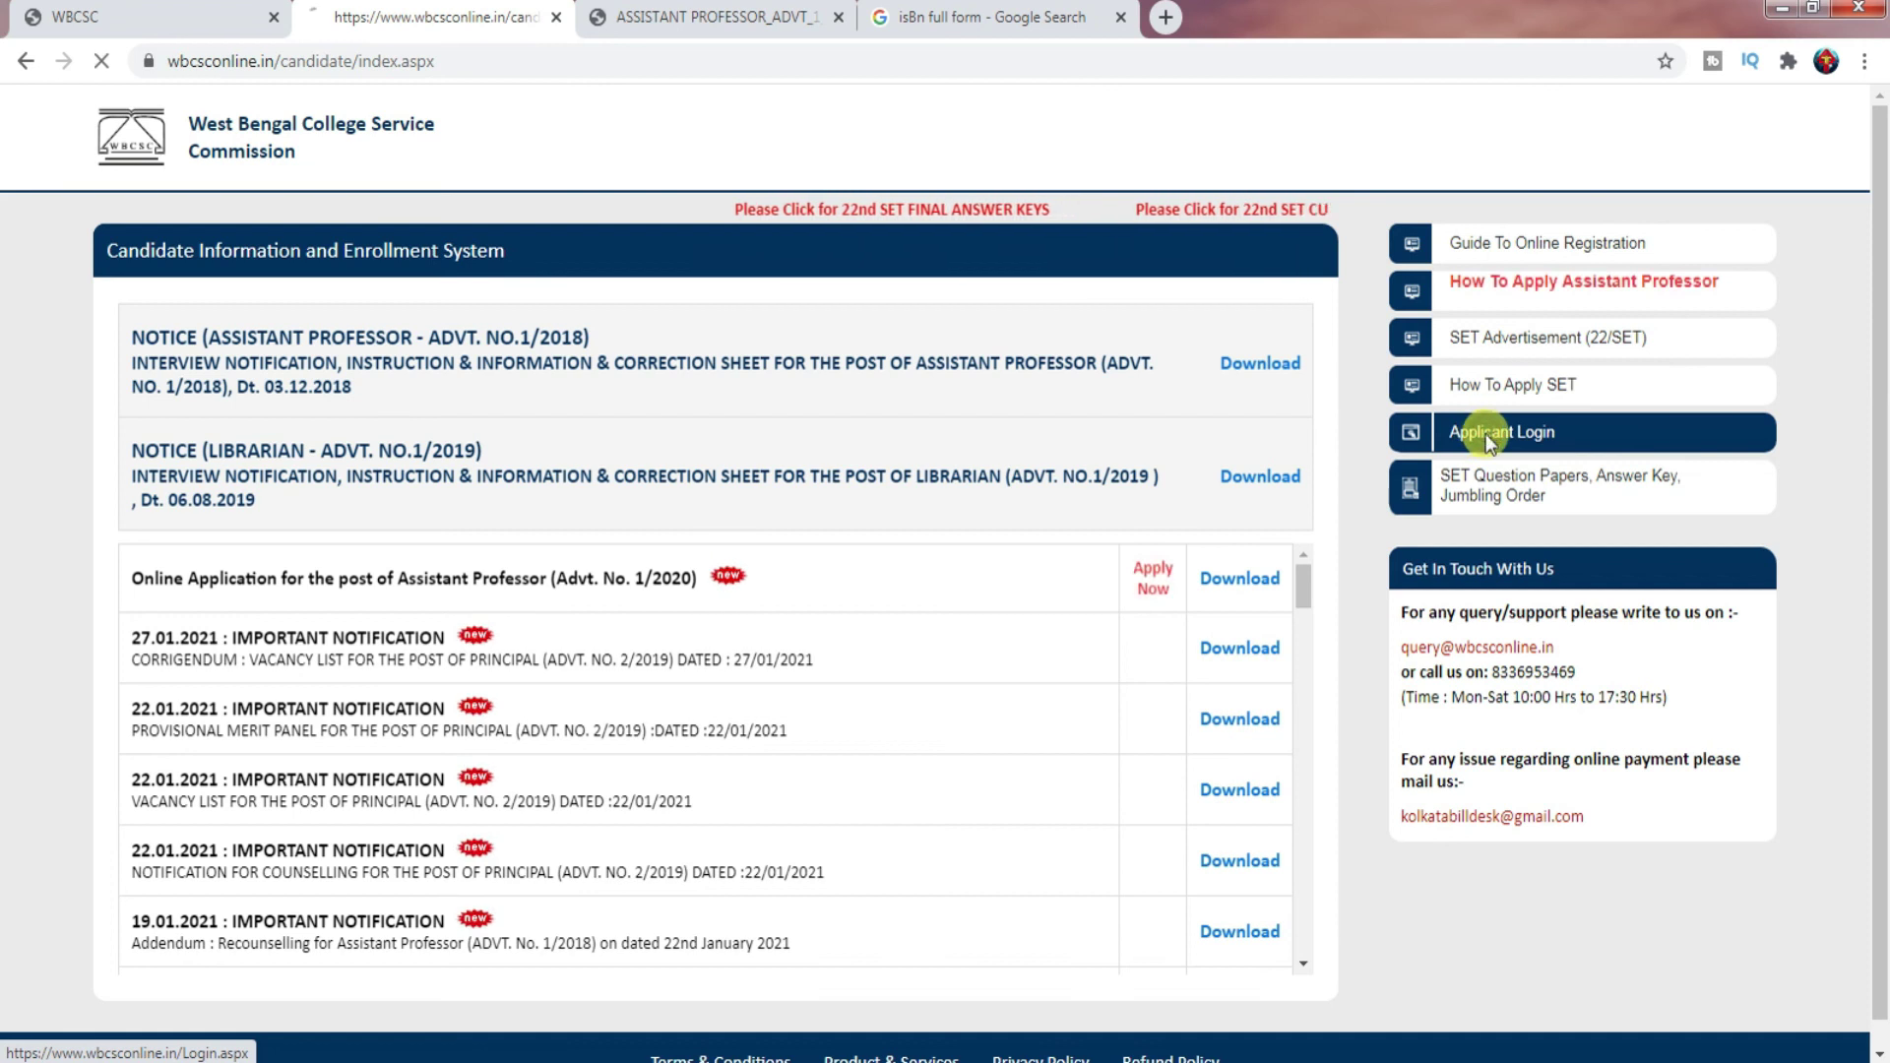
# Step: Log in through Applicant Login with the candidate's user name and password
pyautogui.click(1488, 443)
pyautogui.click(917, 482)
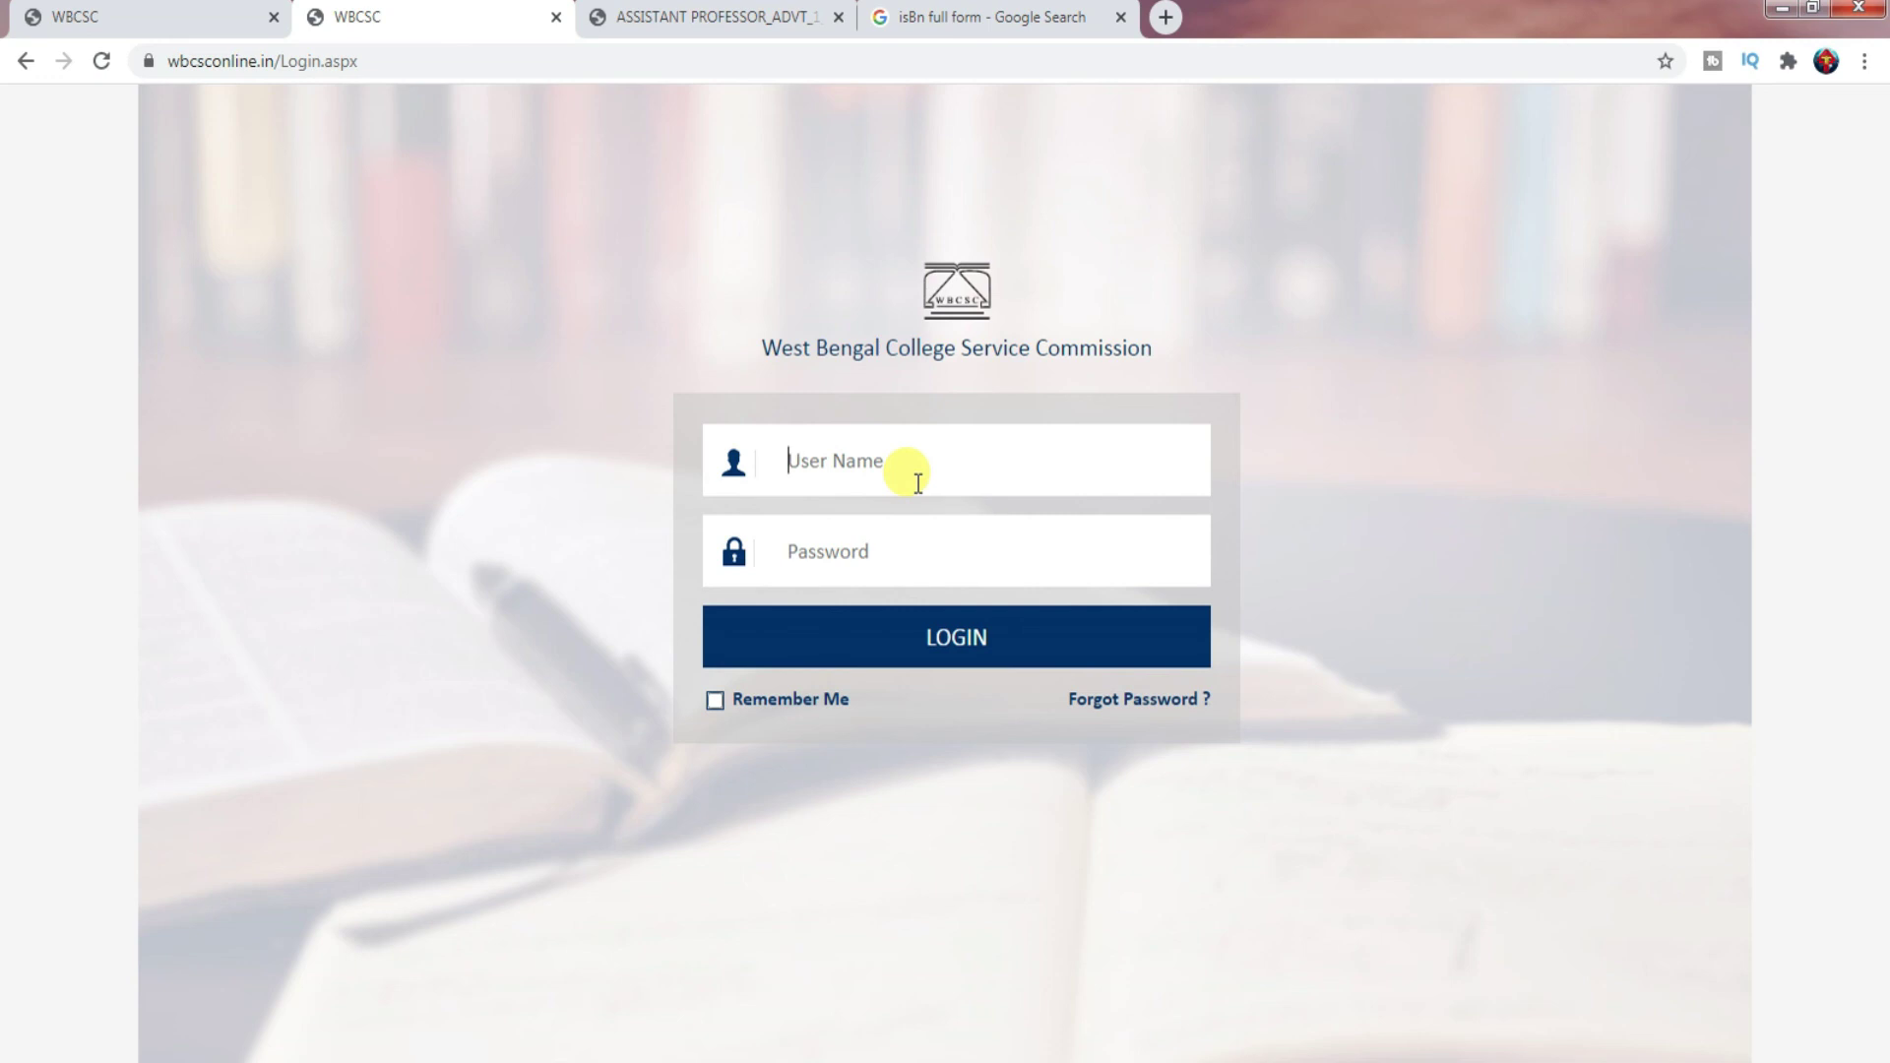
pyautogui.click(115, 12)
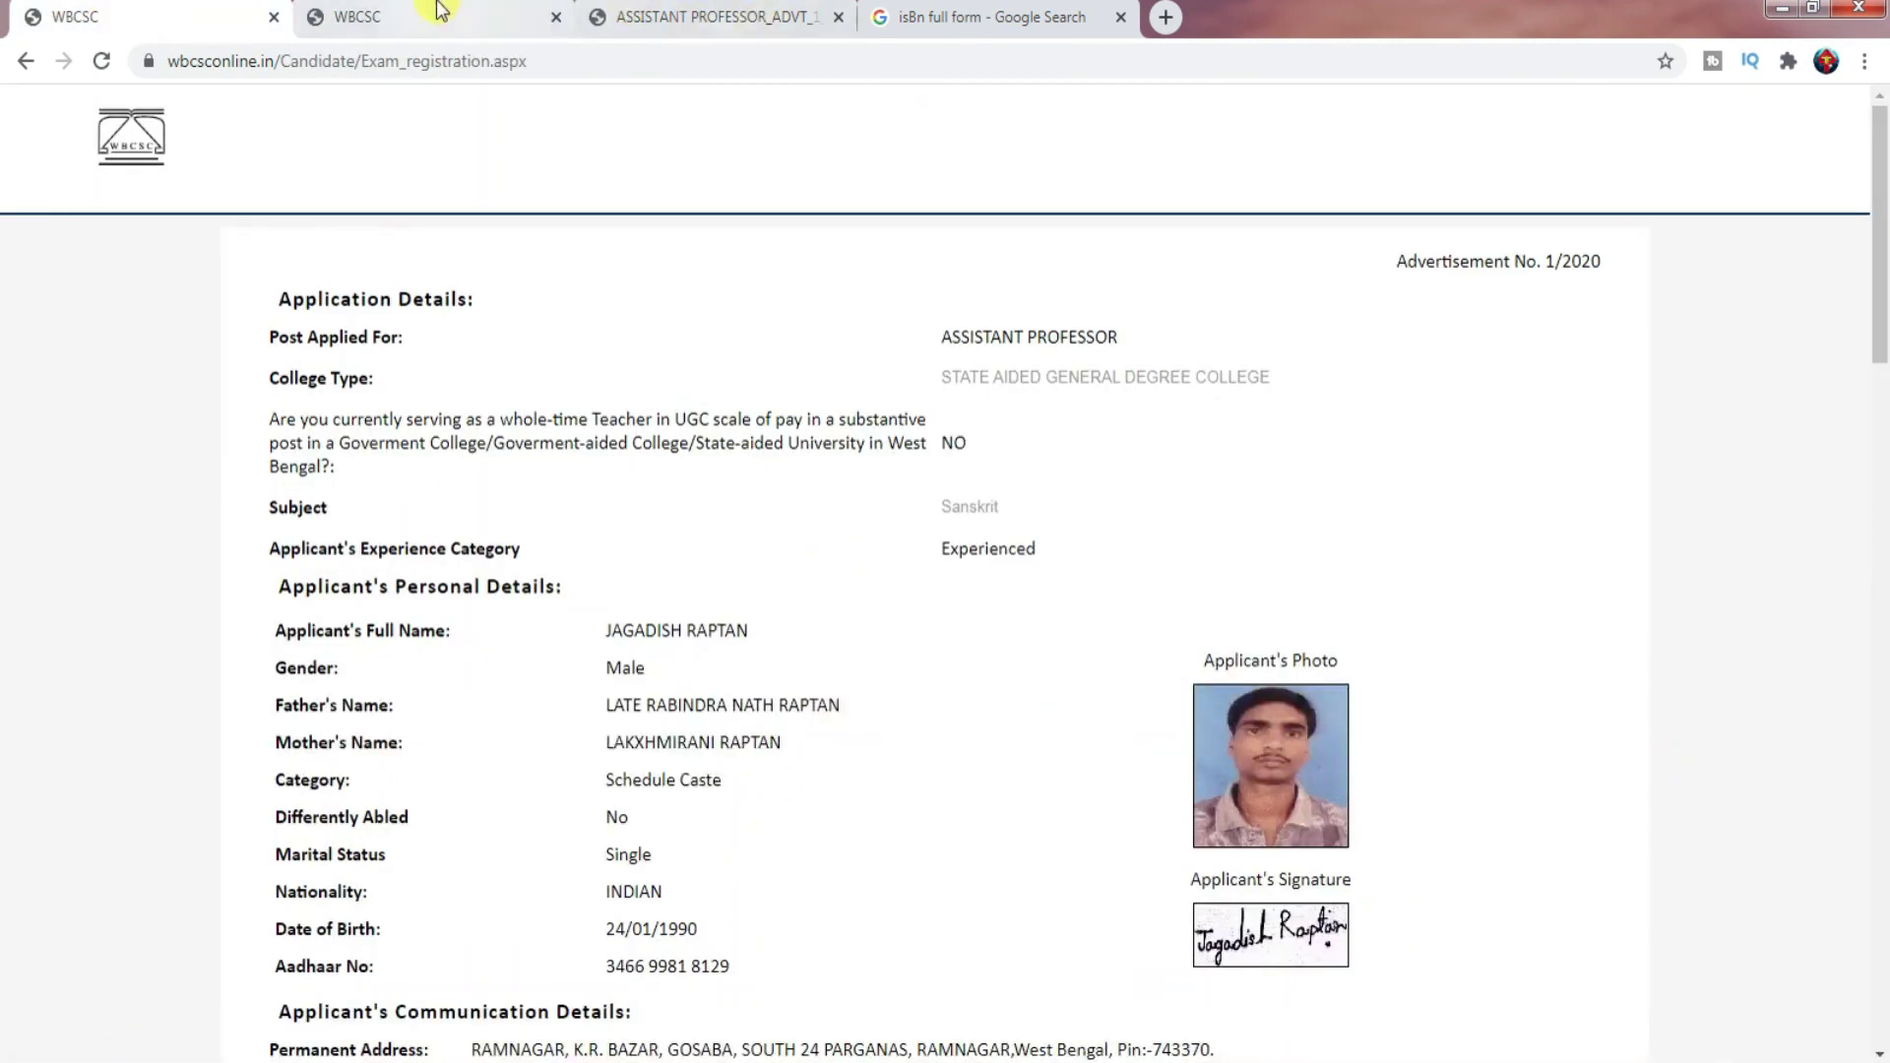
pyautogui.click(441, 14)
pyautogui.click(864, 544)
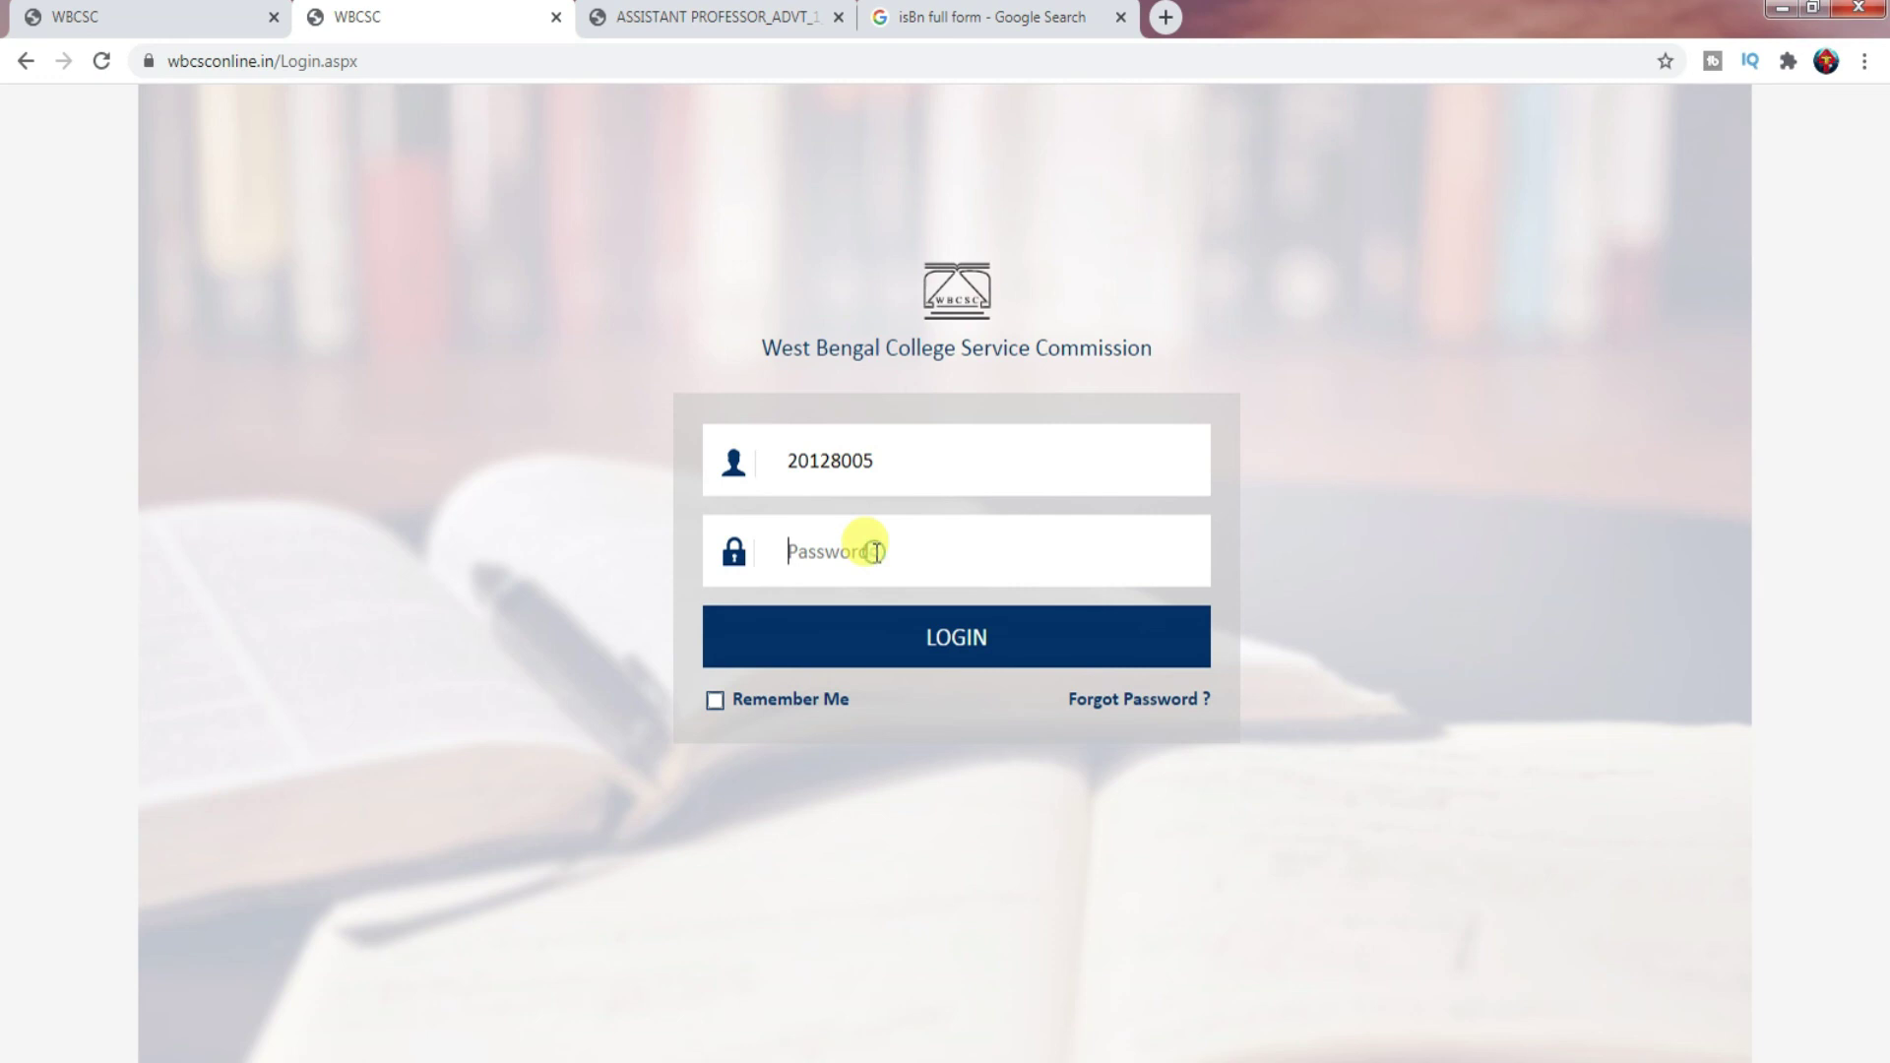
pyautogui.write('••••••••')
pyautogui.click(1042, 639)
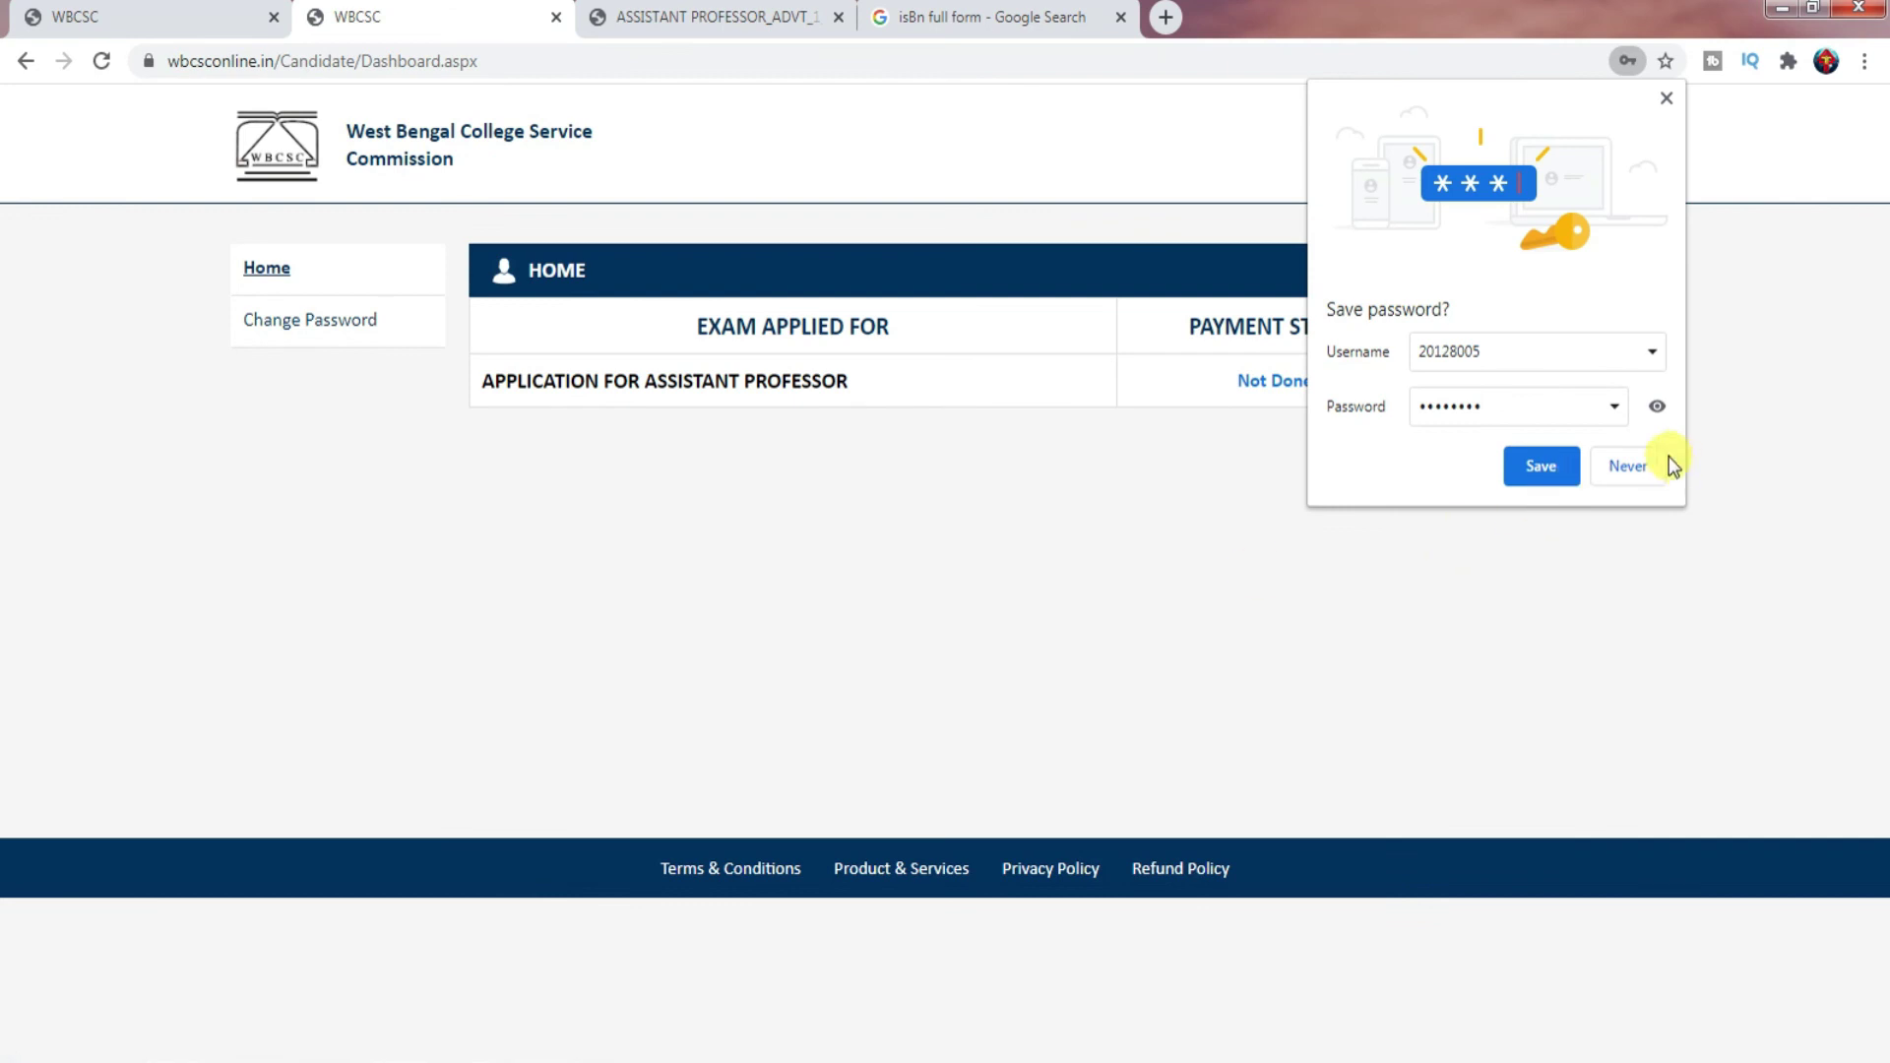
# Step: Decline saving the password, retry Pay-Online and submit the card details on BillDesk
pyautogui.click(1634, 465)
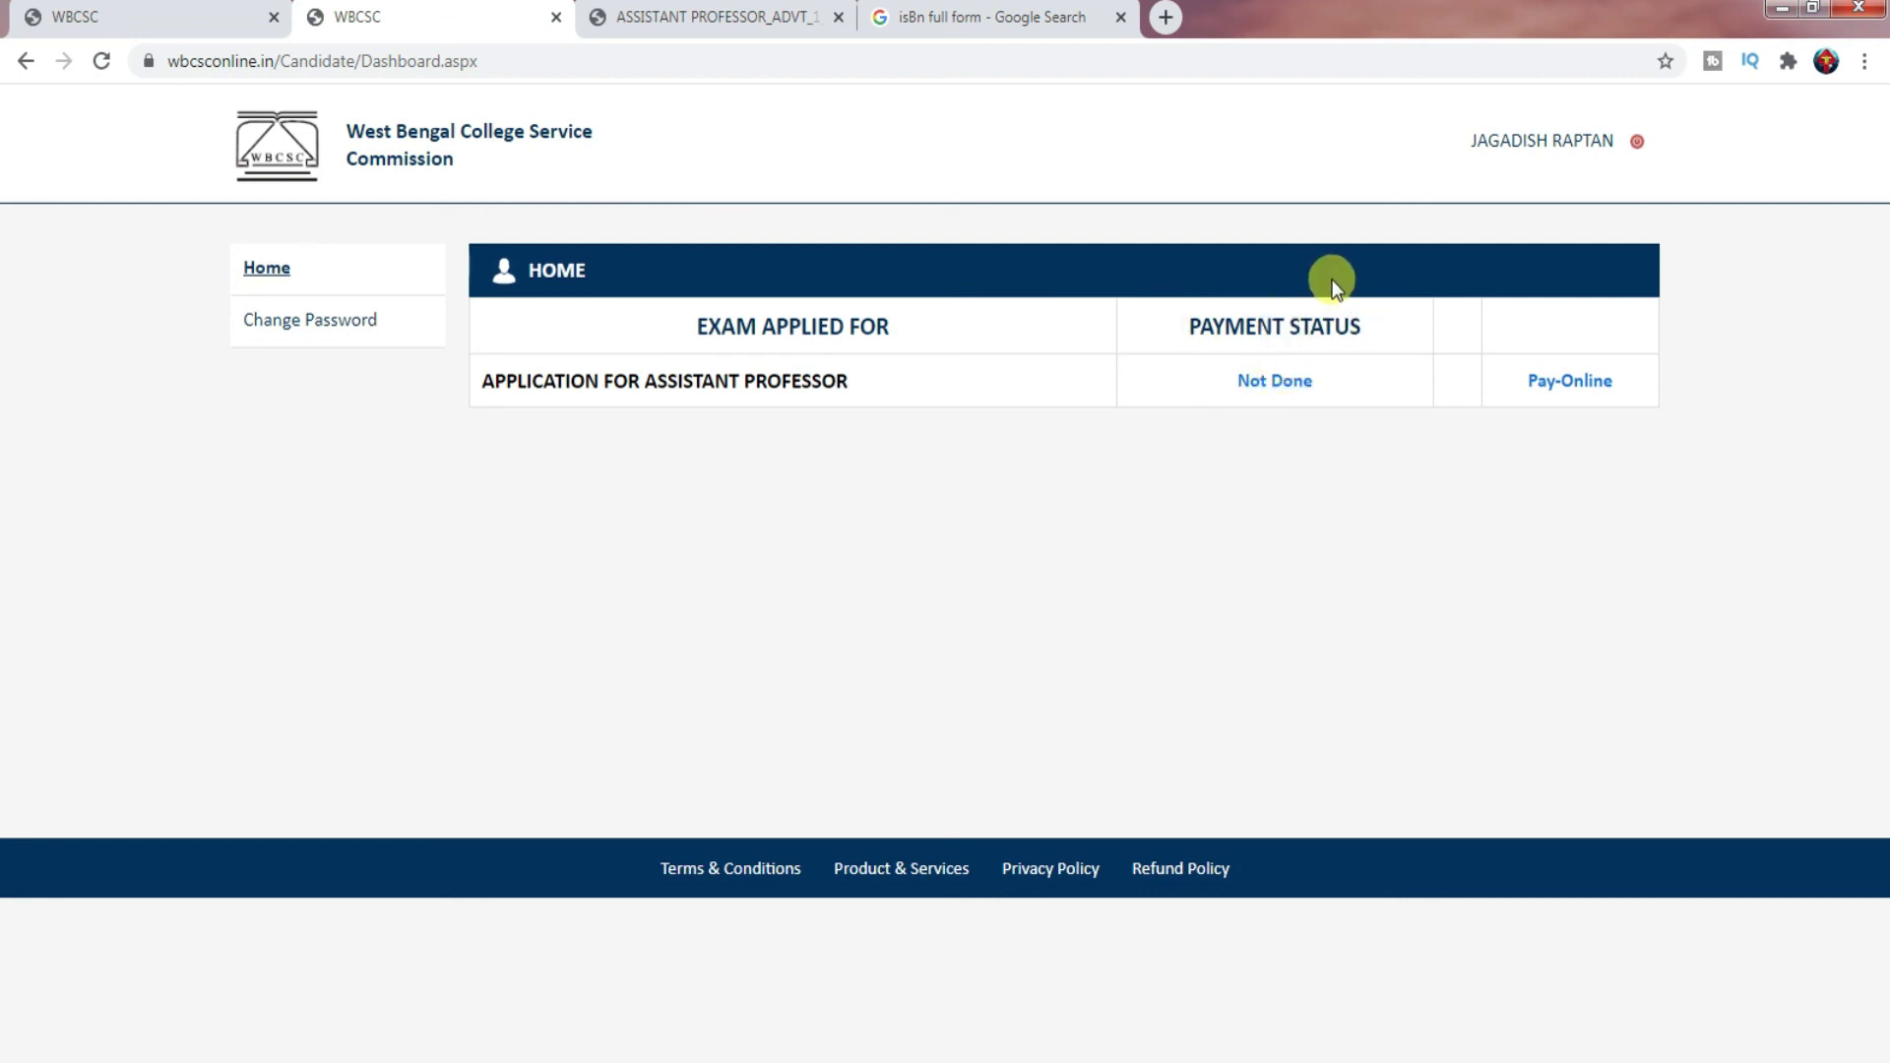
pyautogui.click(1571, 383)
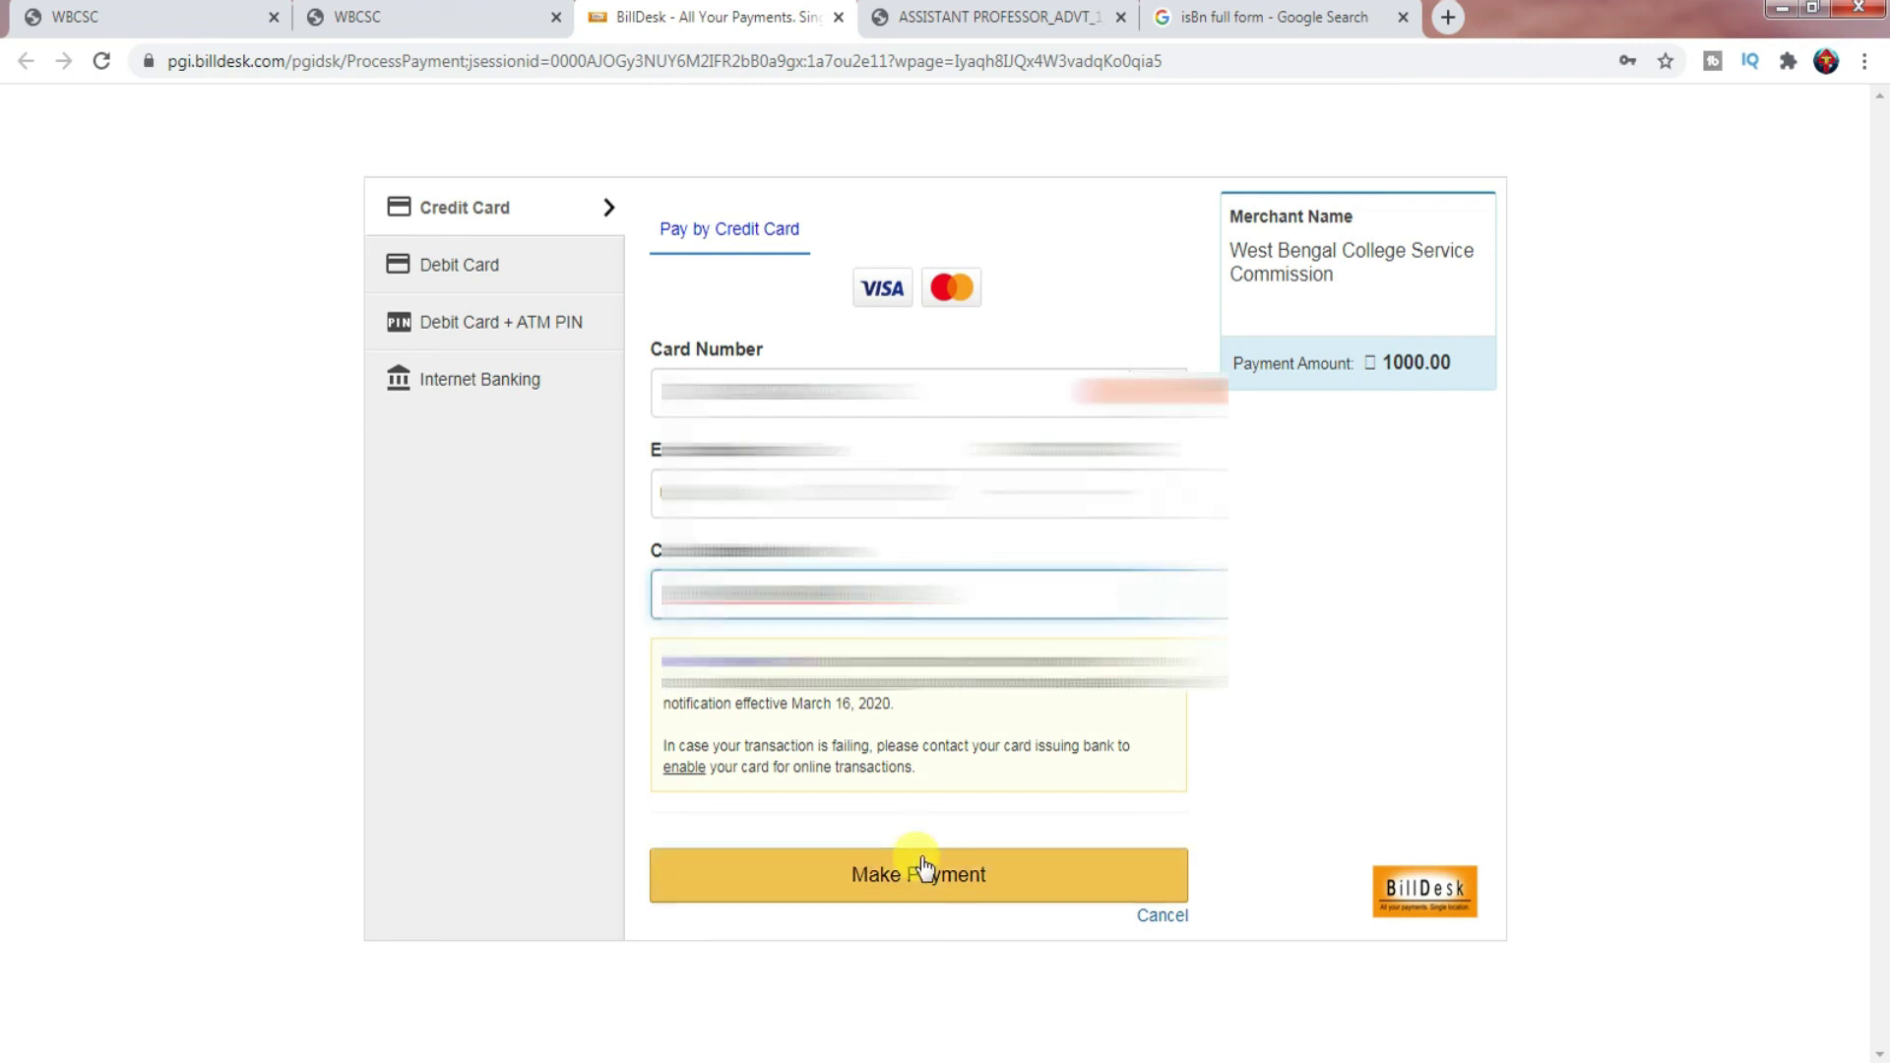
pyautogui.click(919, 858)
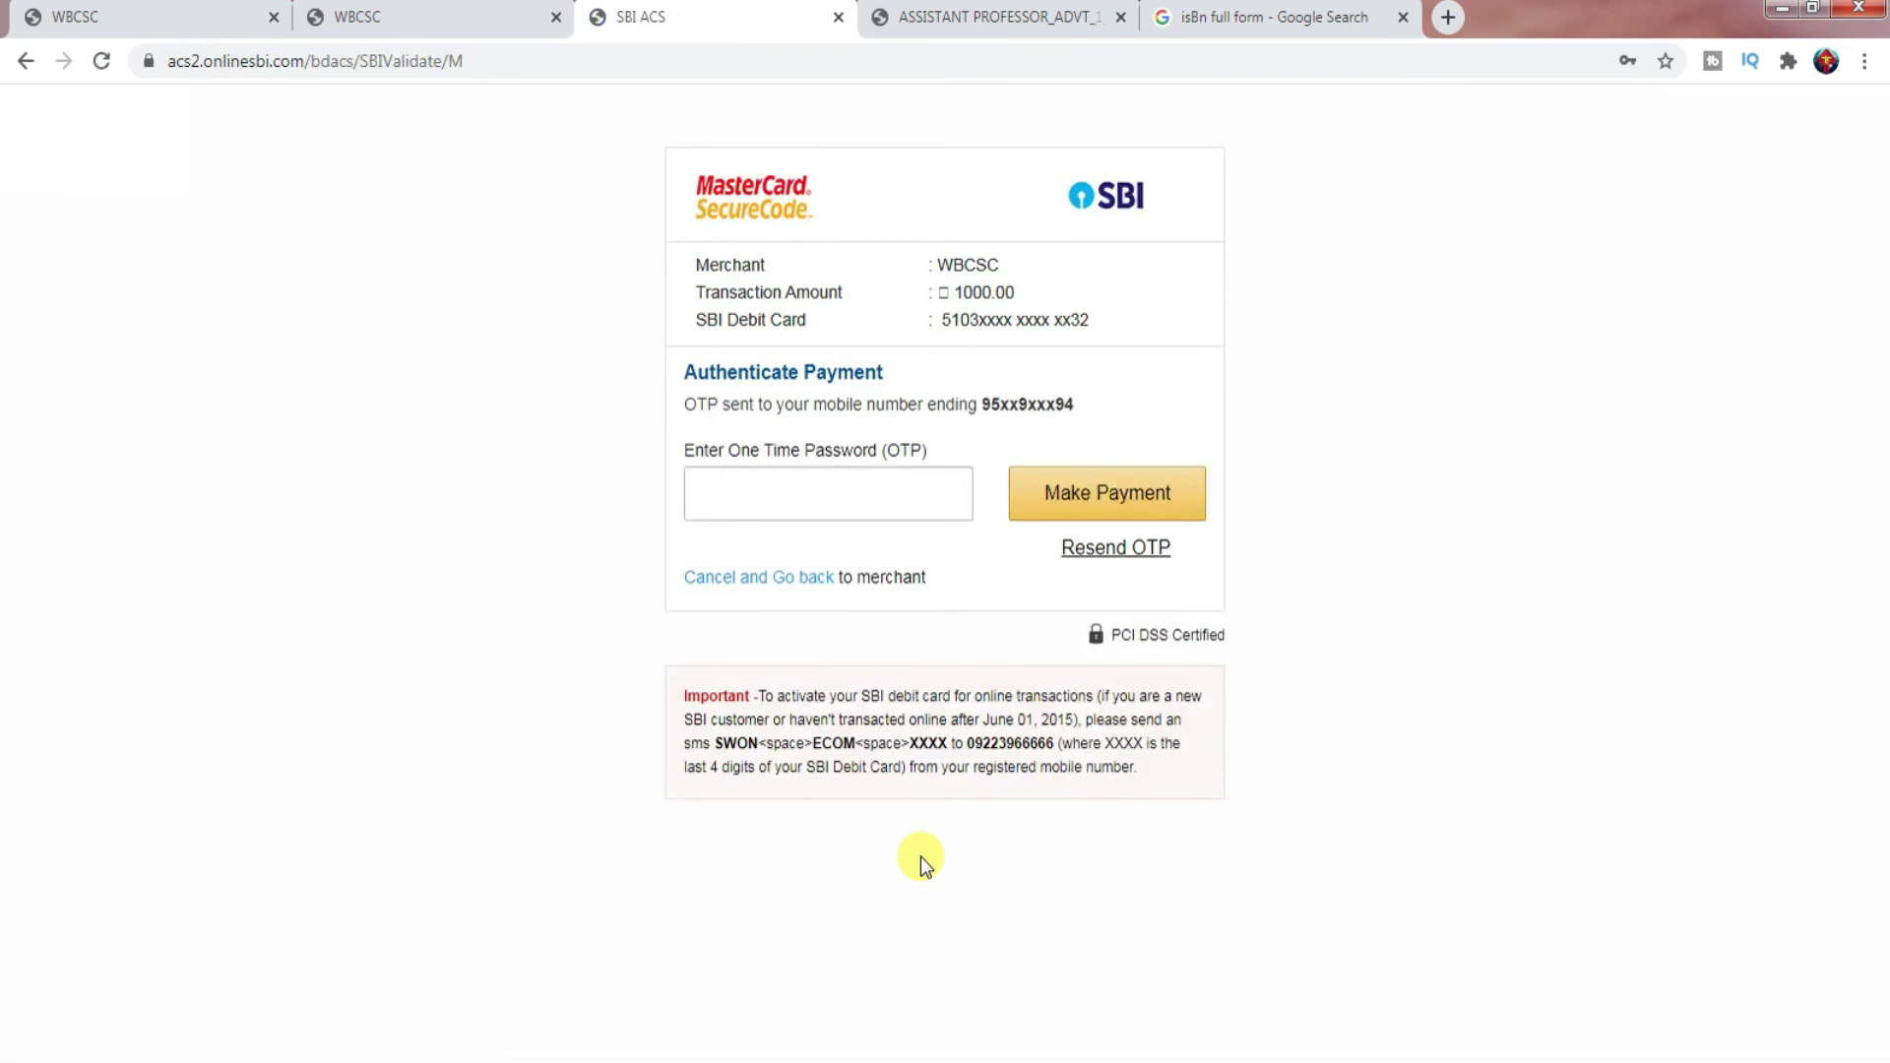
# Step: Enter the one-time password on SBI ACS to authorise the ₹1000.00 debit card payment
pyautogui.click(939, 480)
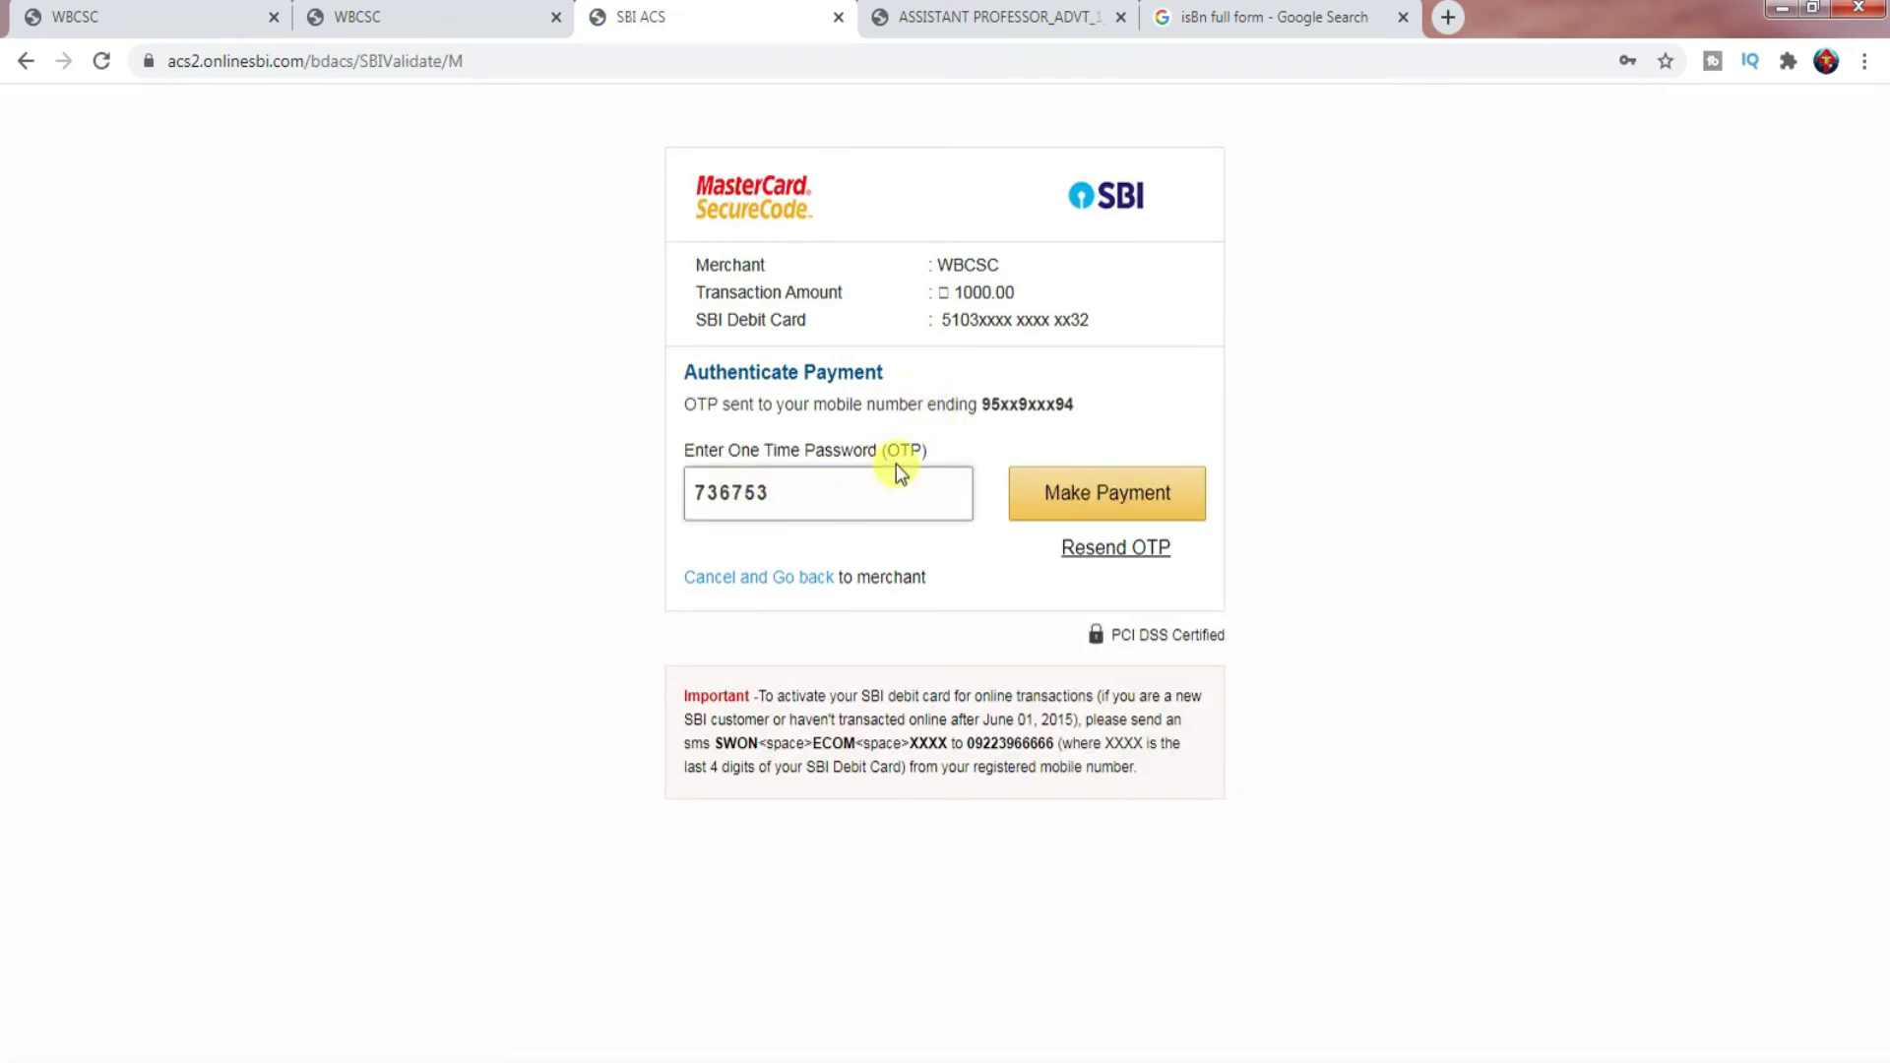
pyautogui.click(1115, 497)
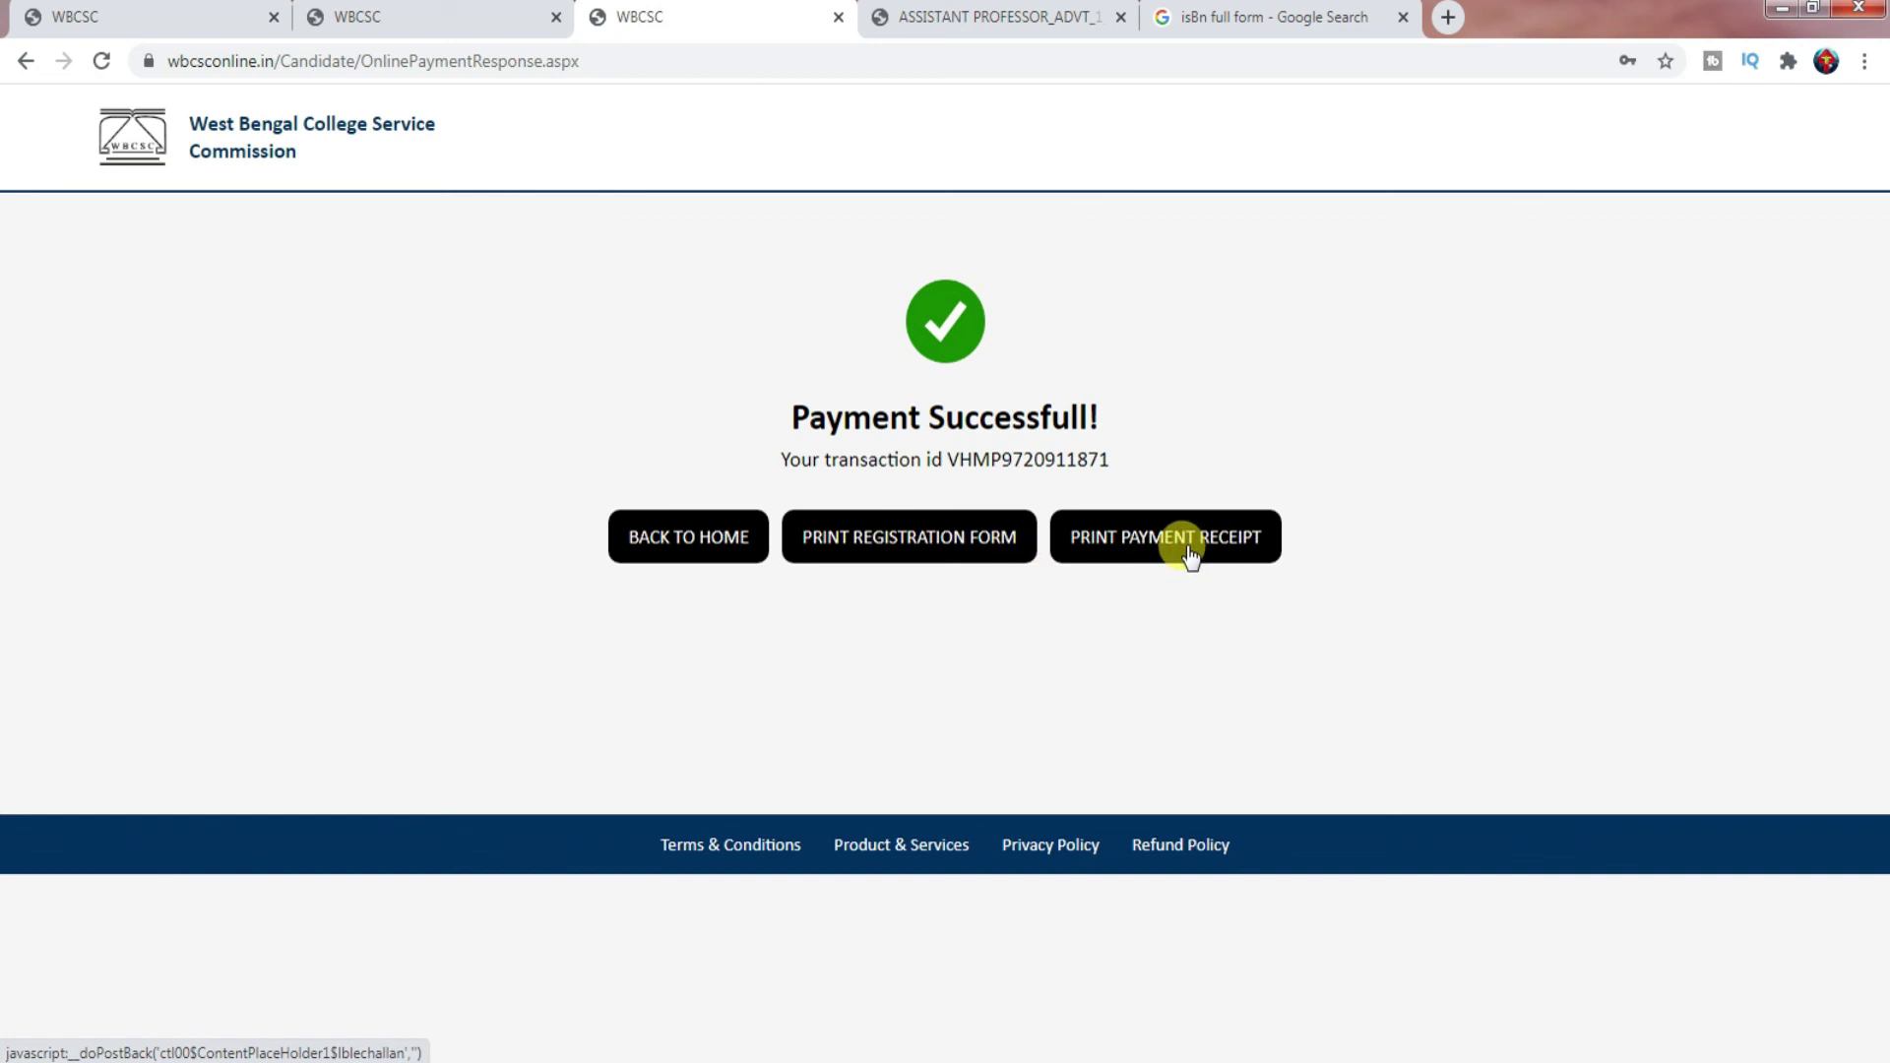
# Step: Save the paid registration slip as ExamApplicationPrint PDF in the Payslip folder
pyautogui.click(933, 547)
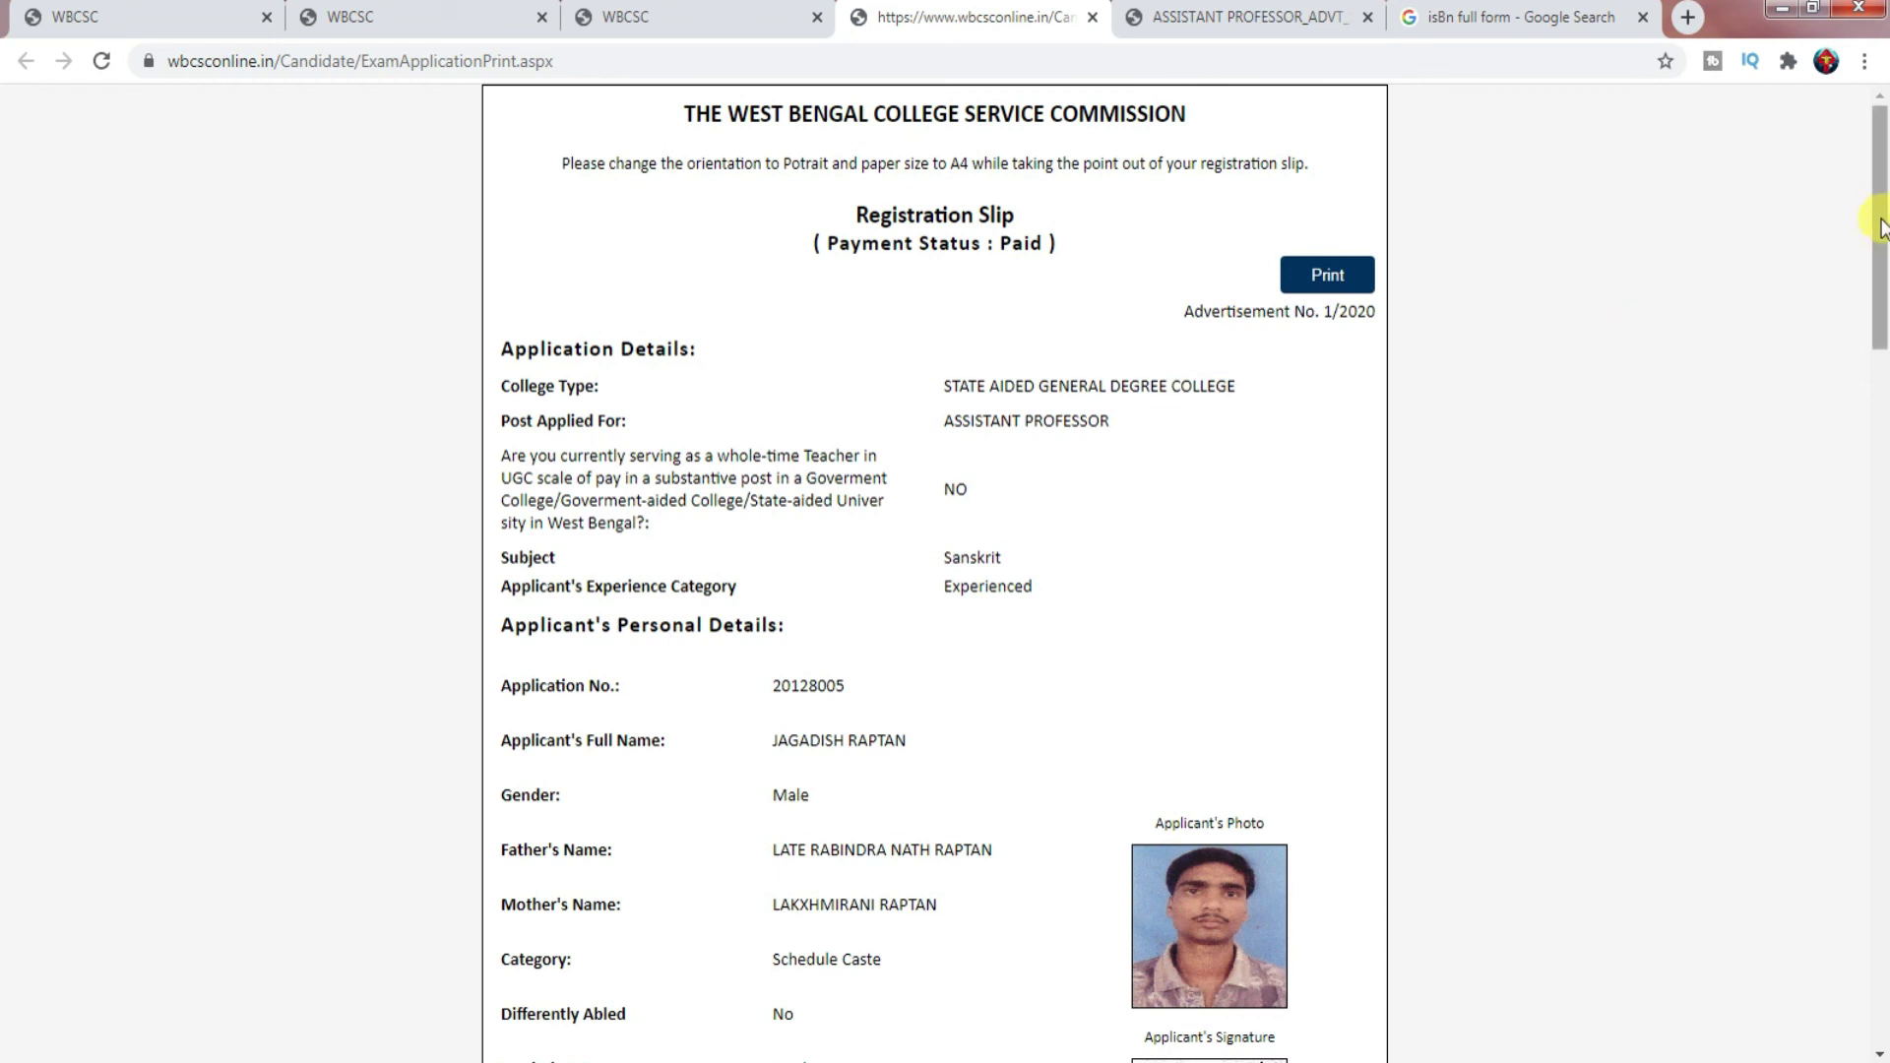
pyautogui.moveTo(1877, 211)
pyautogui.mouseDown()
pyautogui.moveTo(1856, 620)
pyautogui.moveTo(1867, 952)
pyautogui.moveTo(1880, 207)
pyautogui.mouseUp()
pyautogui.click(1332, 263)
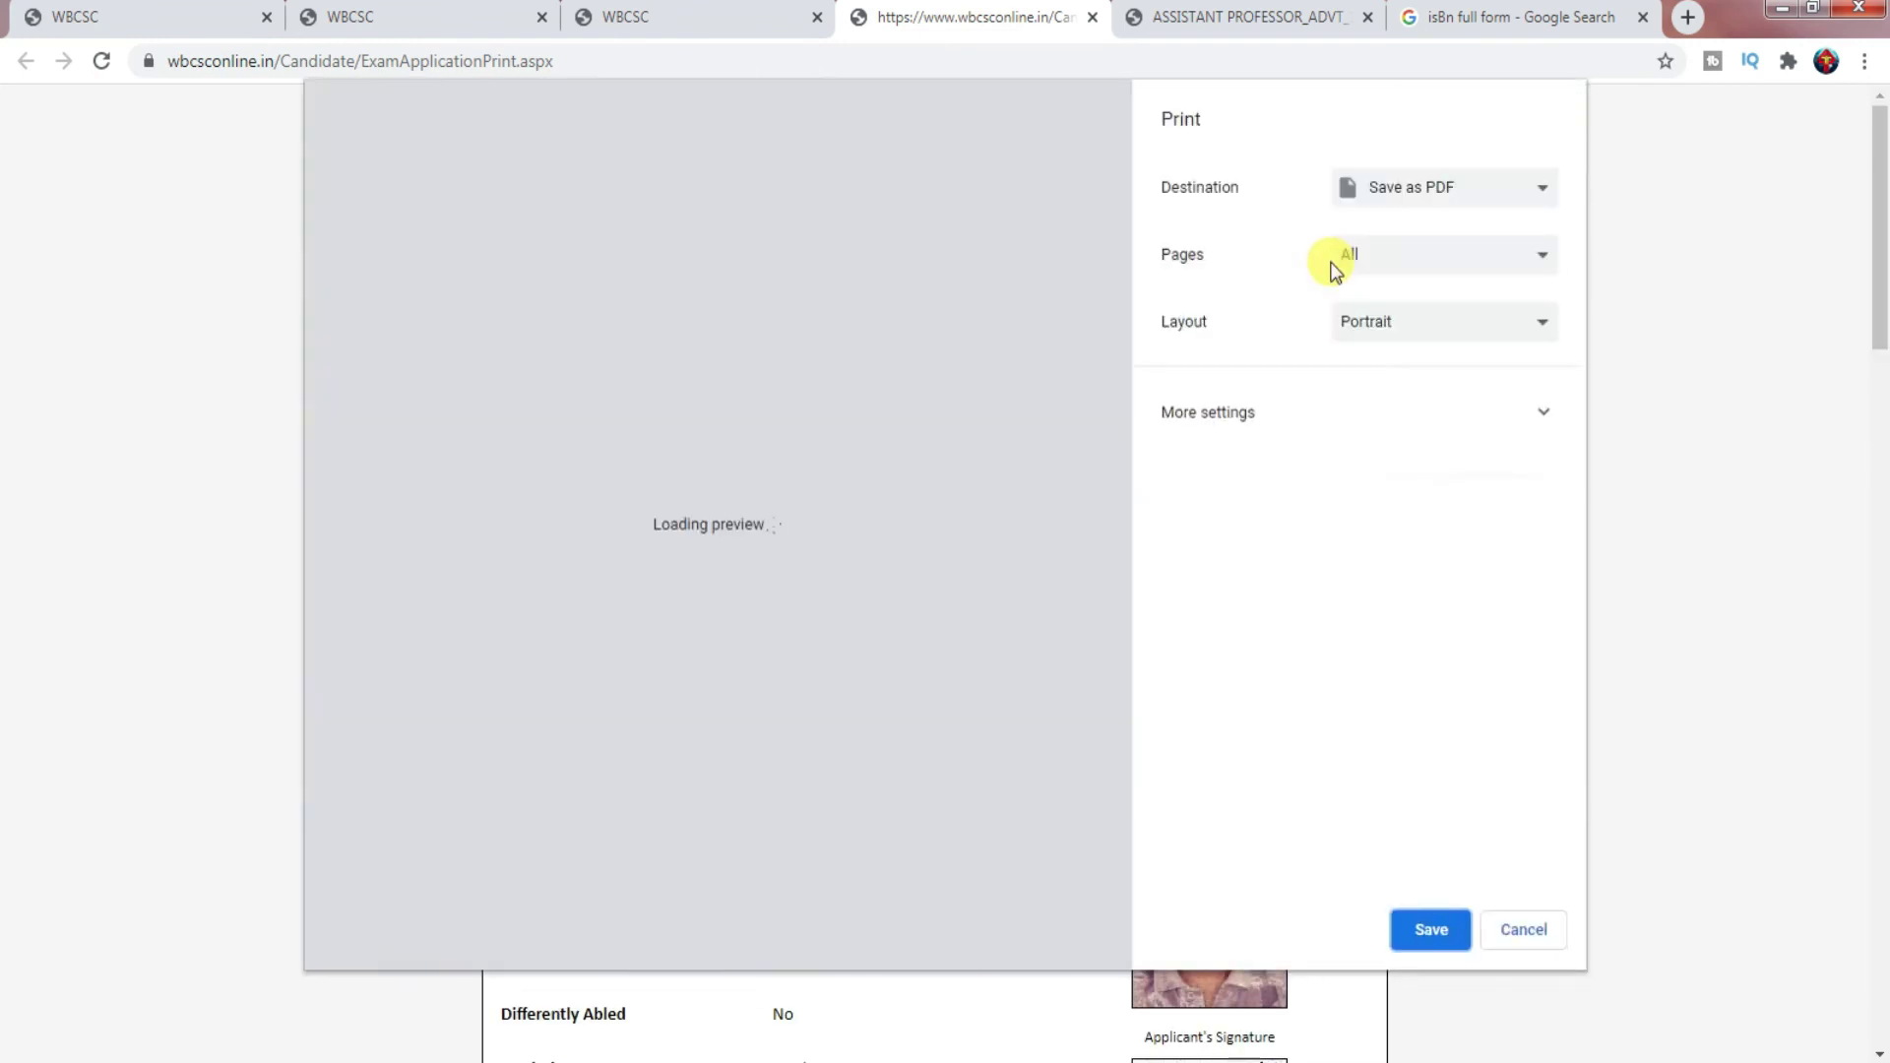
pyautogui.click(1436, 937)
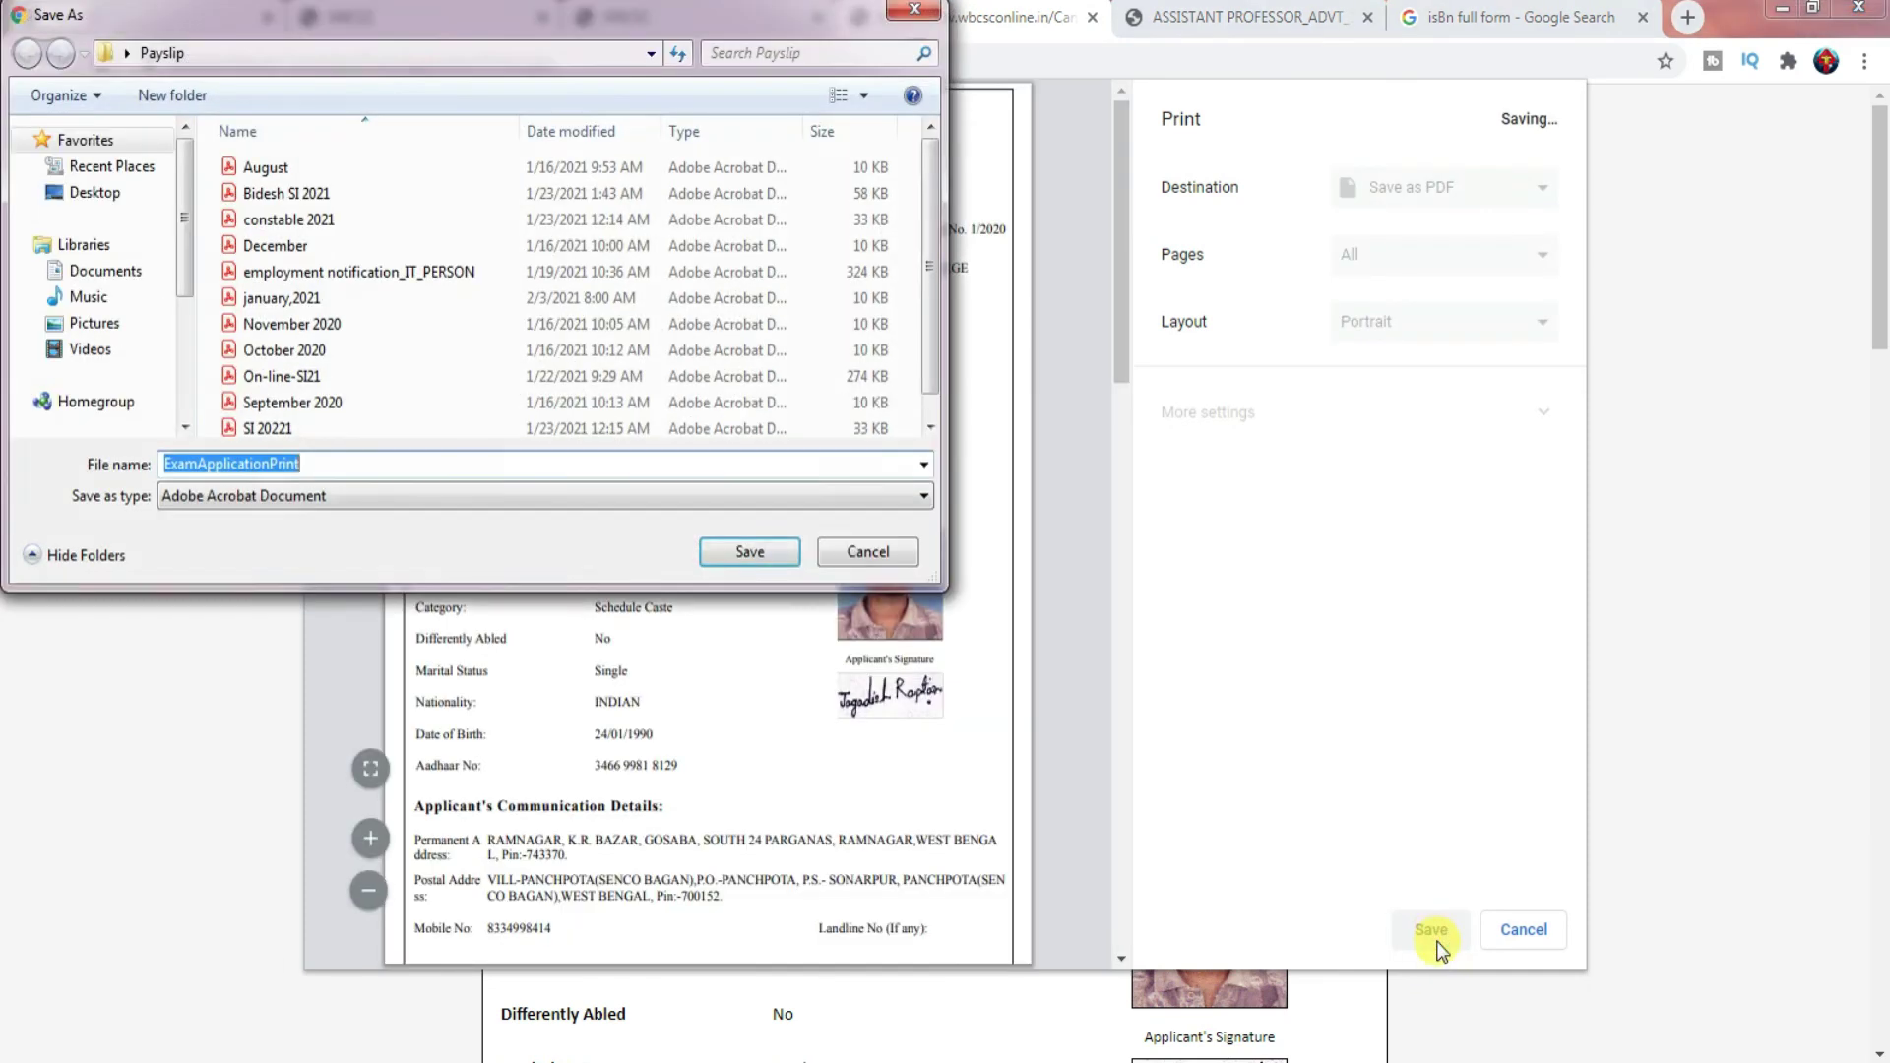
pyautogui.click(320, 465)
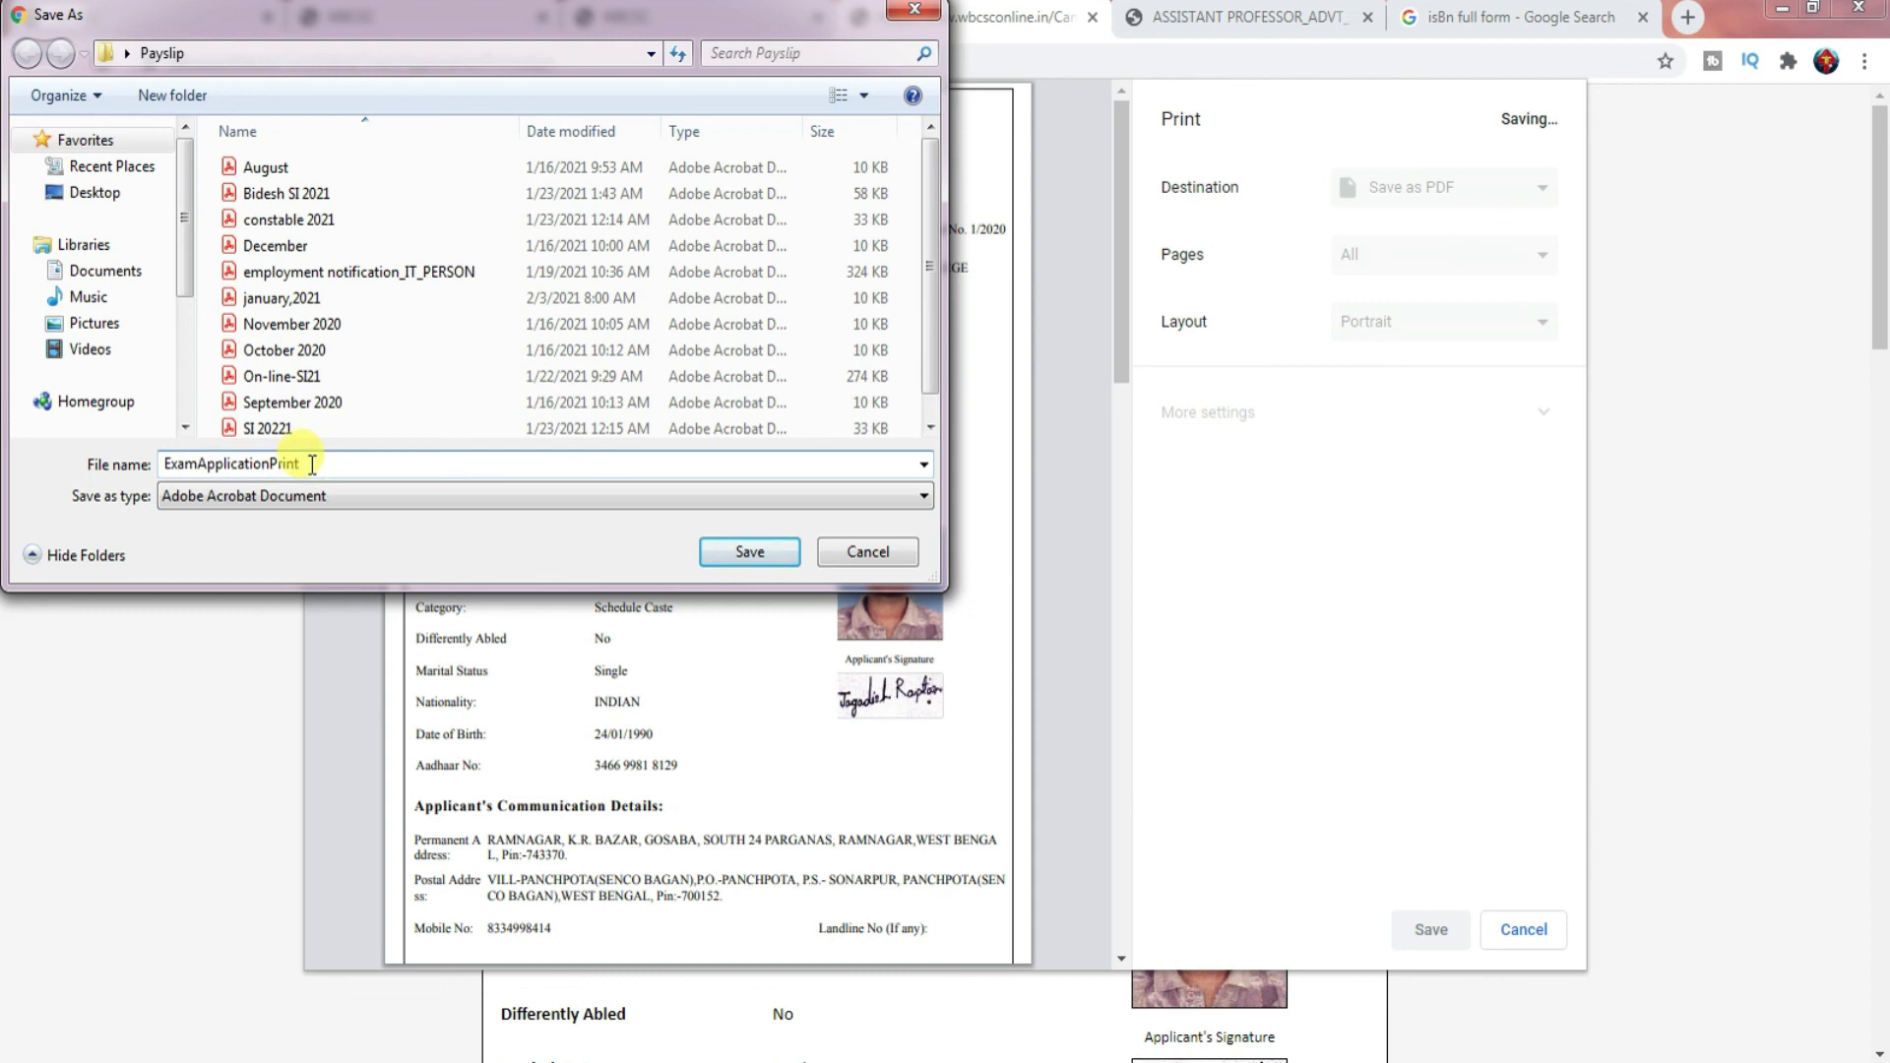
pyautogui.click(753, 552)
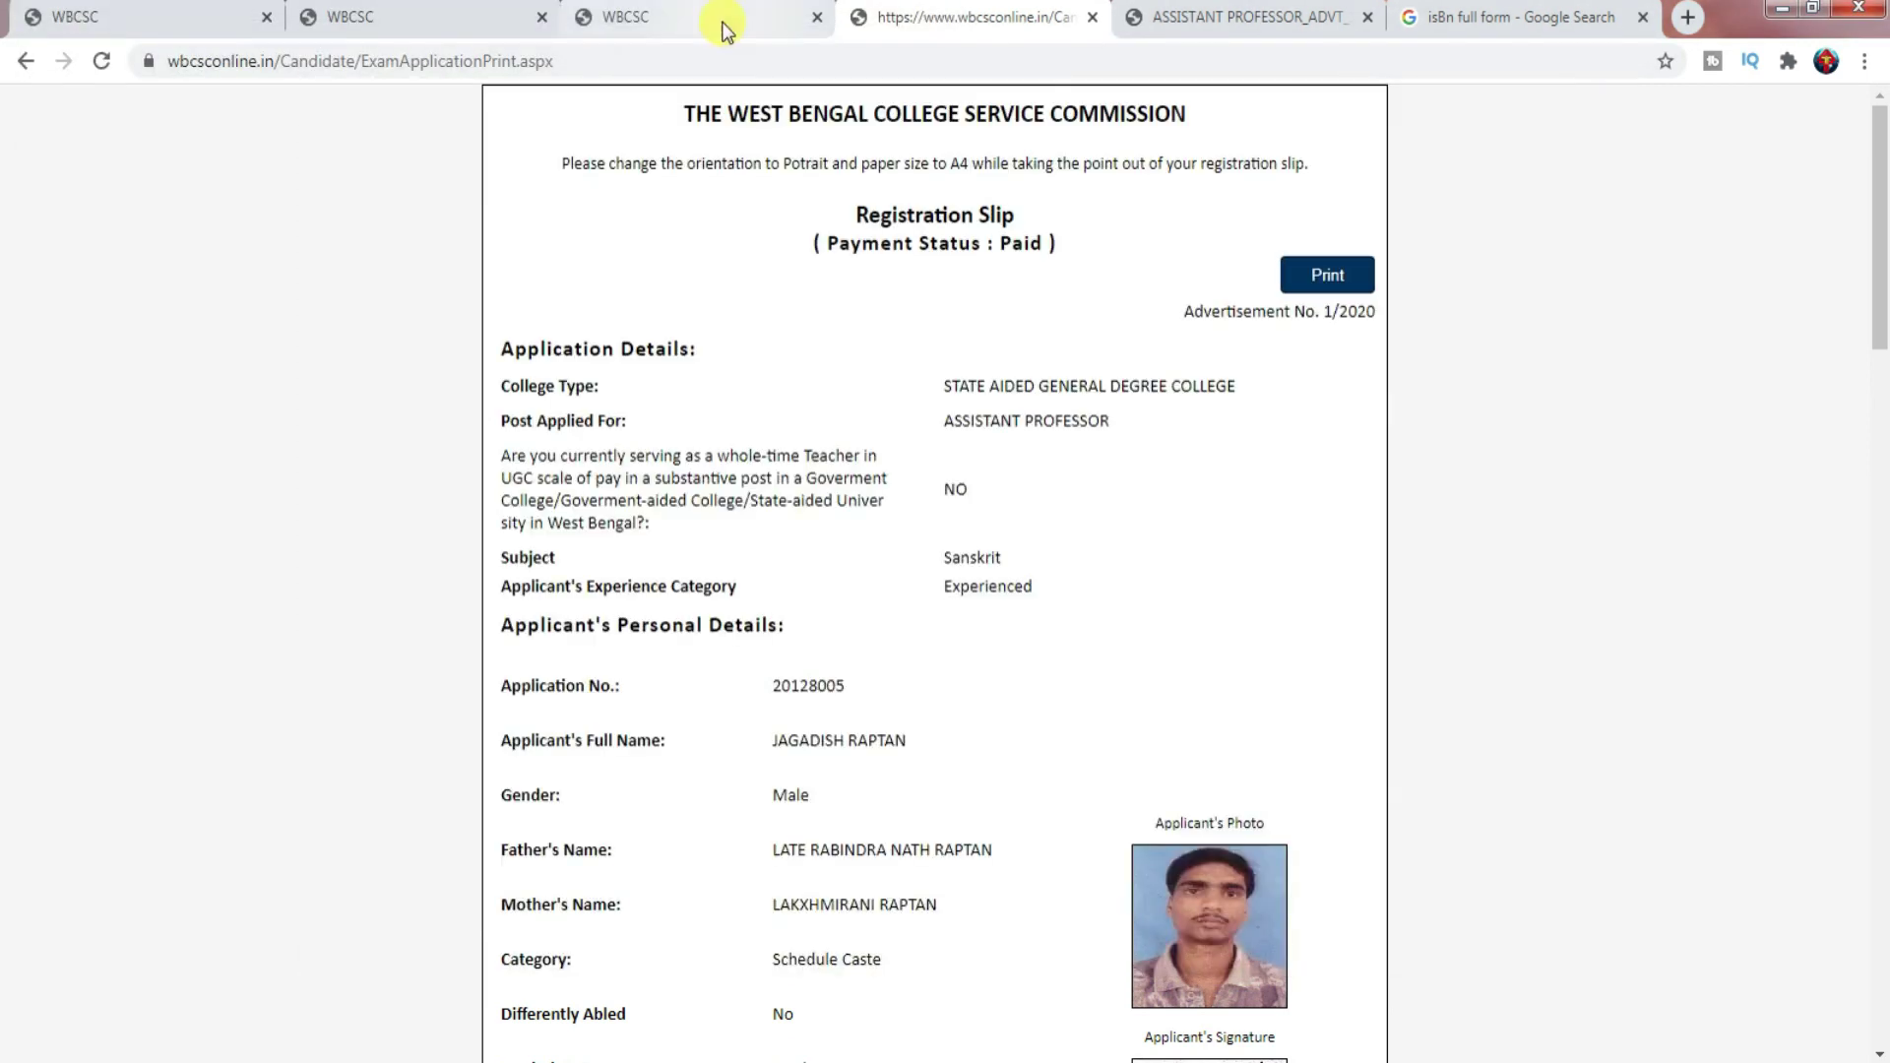
pyautogui.click(723, 30)
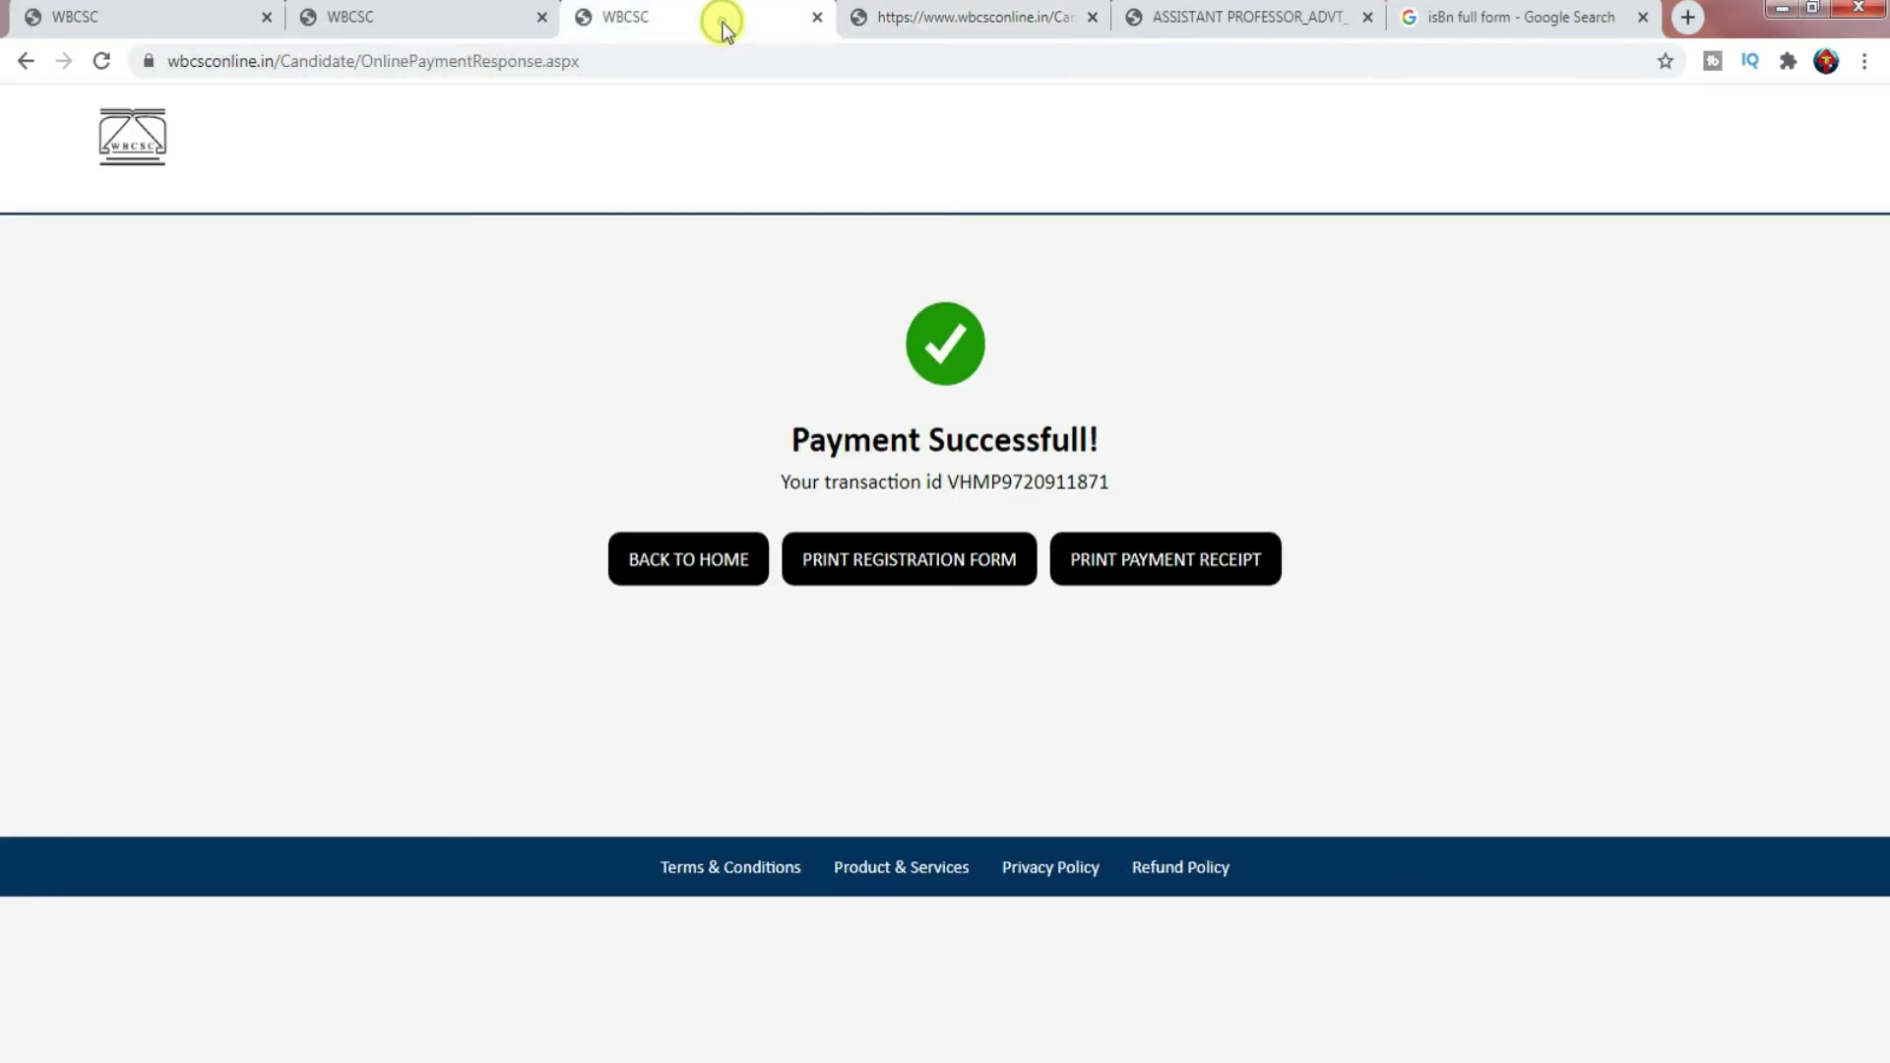
# Step: Save the payment e-receipt as a PDF in Payslip, named e-challan plus the candidate's name
pyautogui.click(1170, 568)
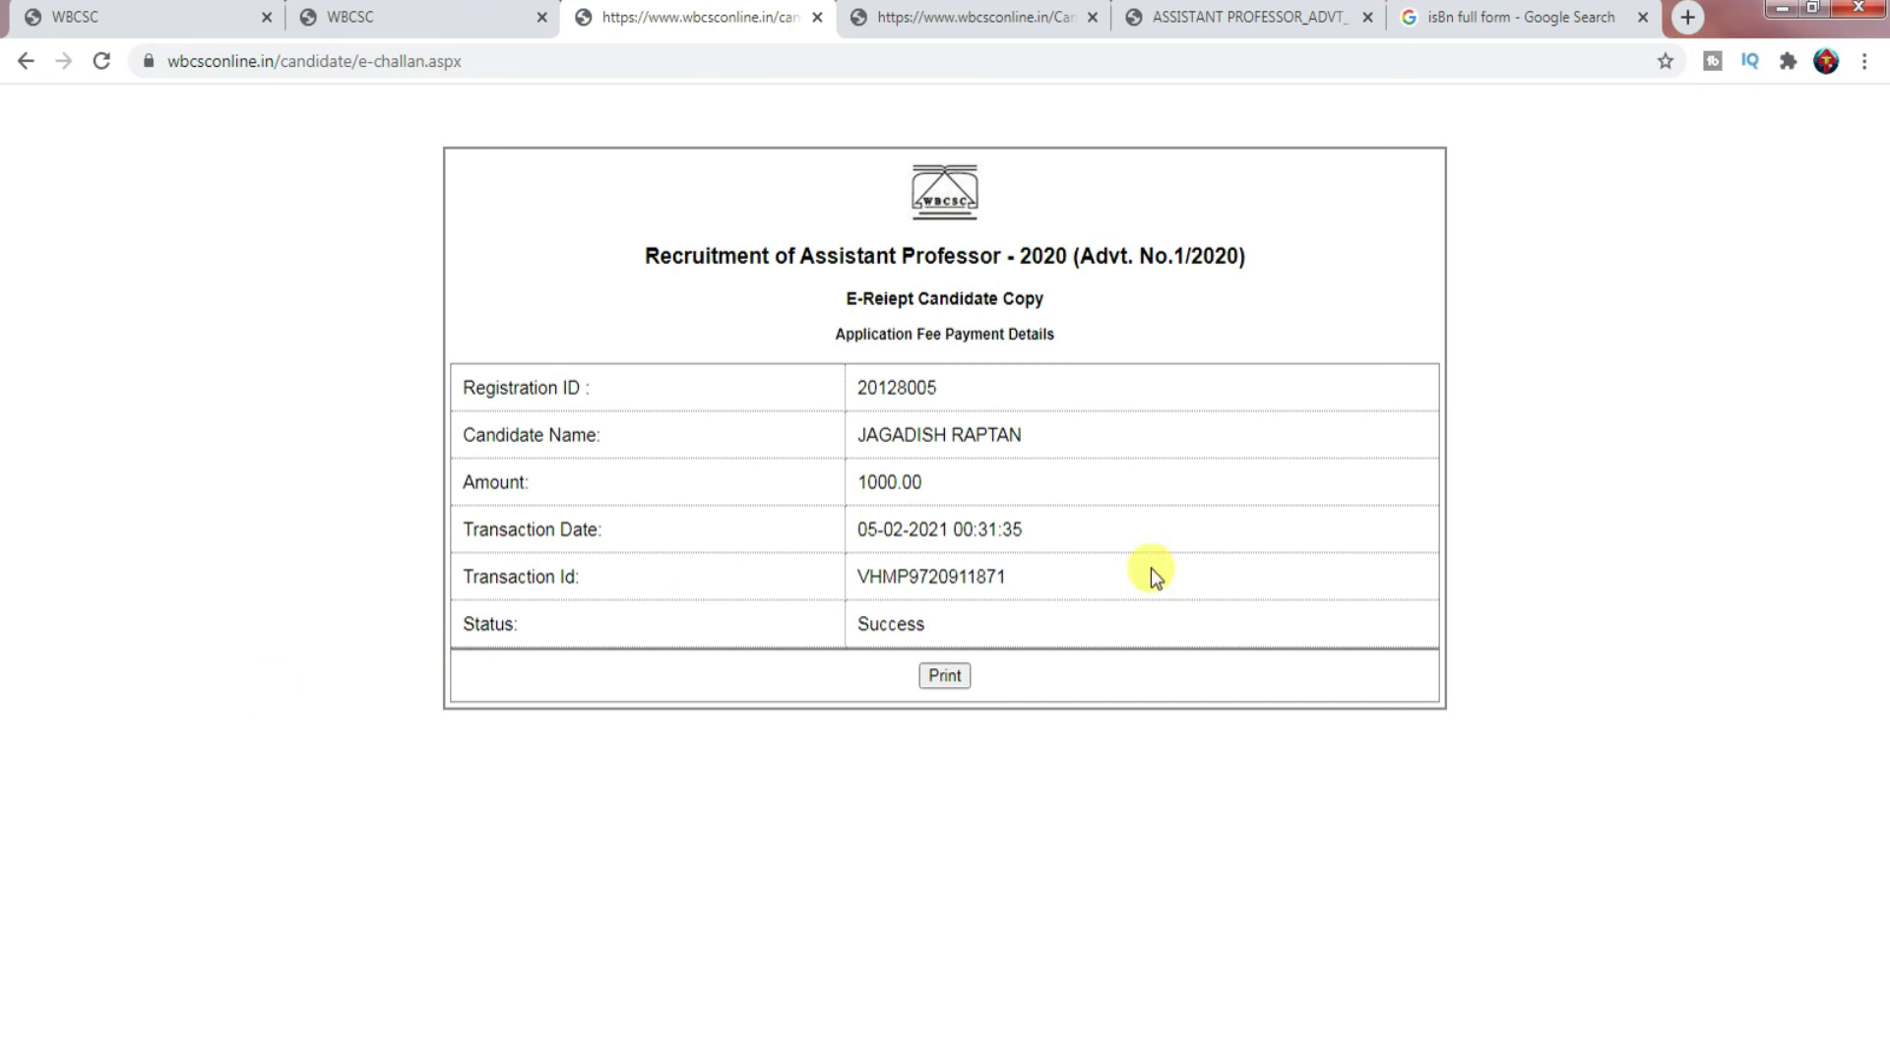
pyautogui.click(943, 676)
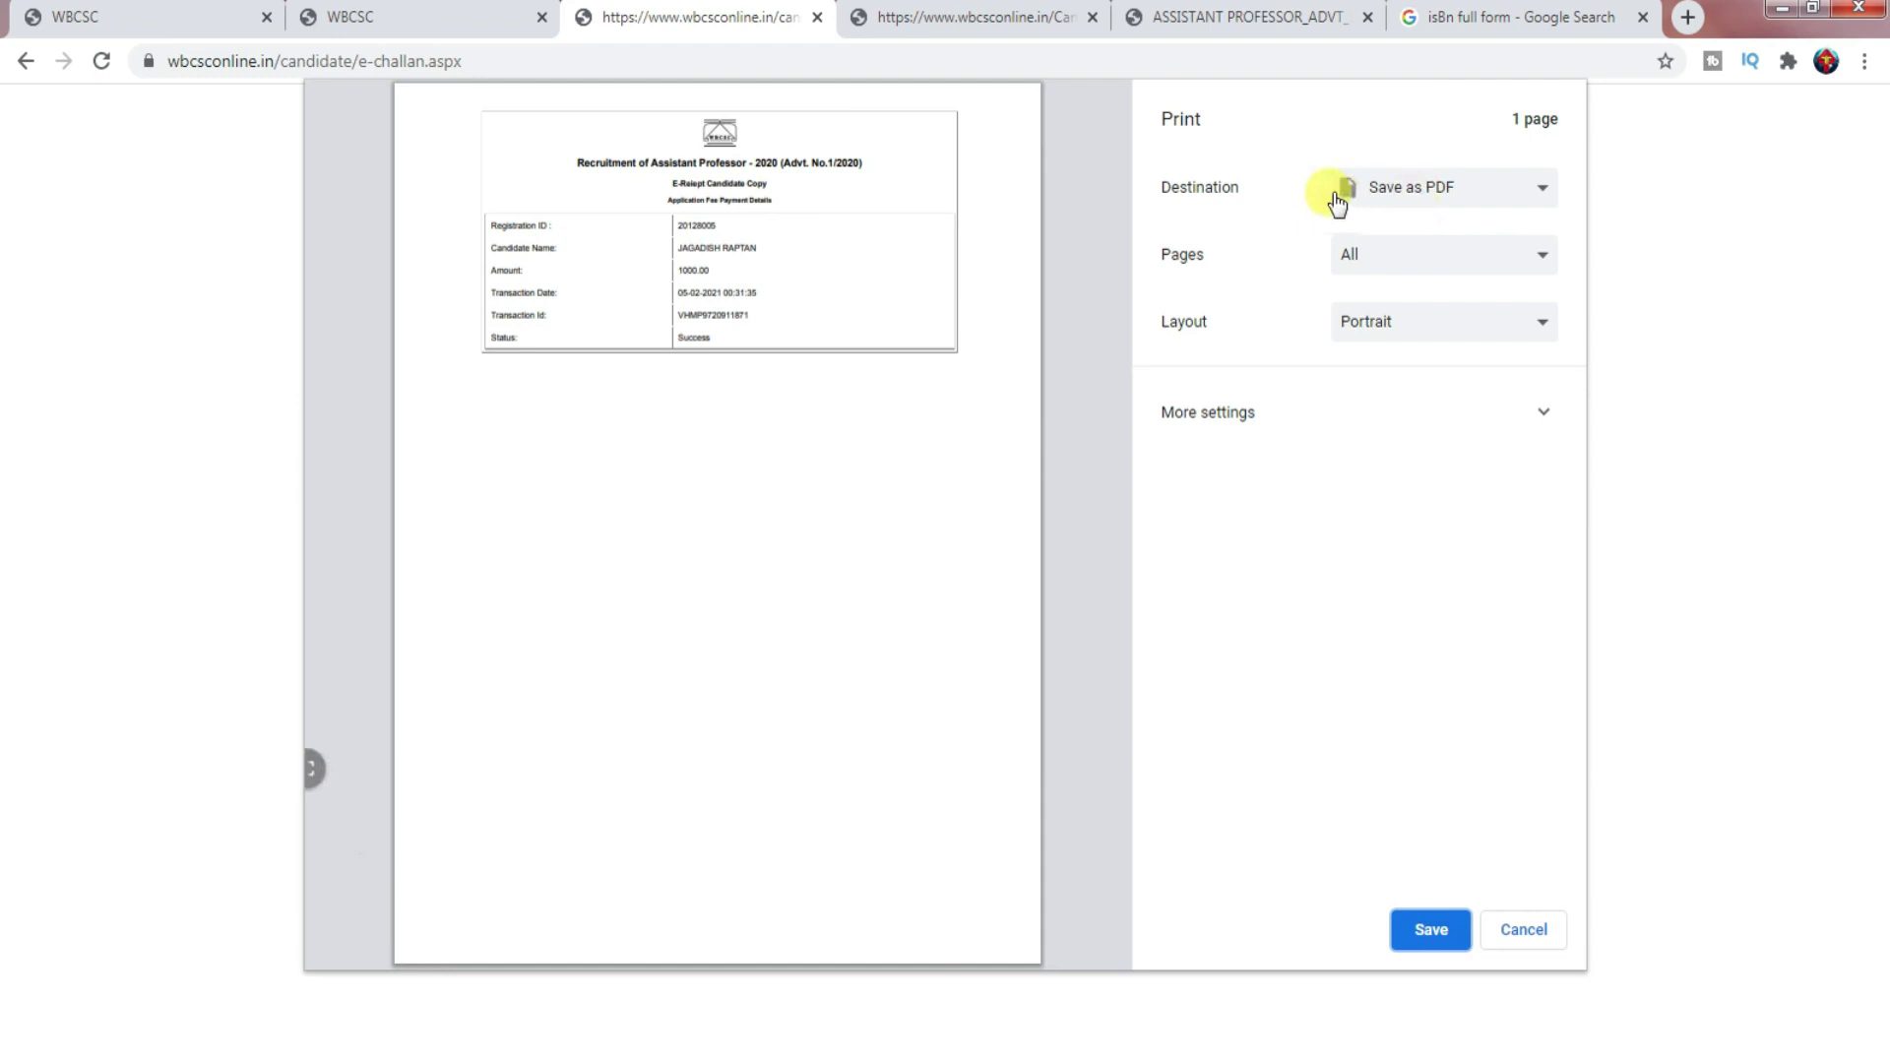
pyautogui.click(1543, 191)
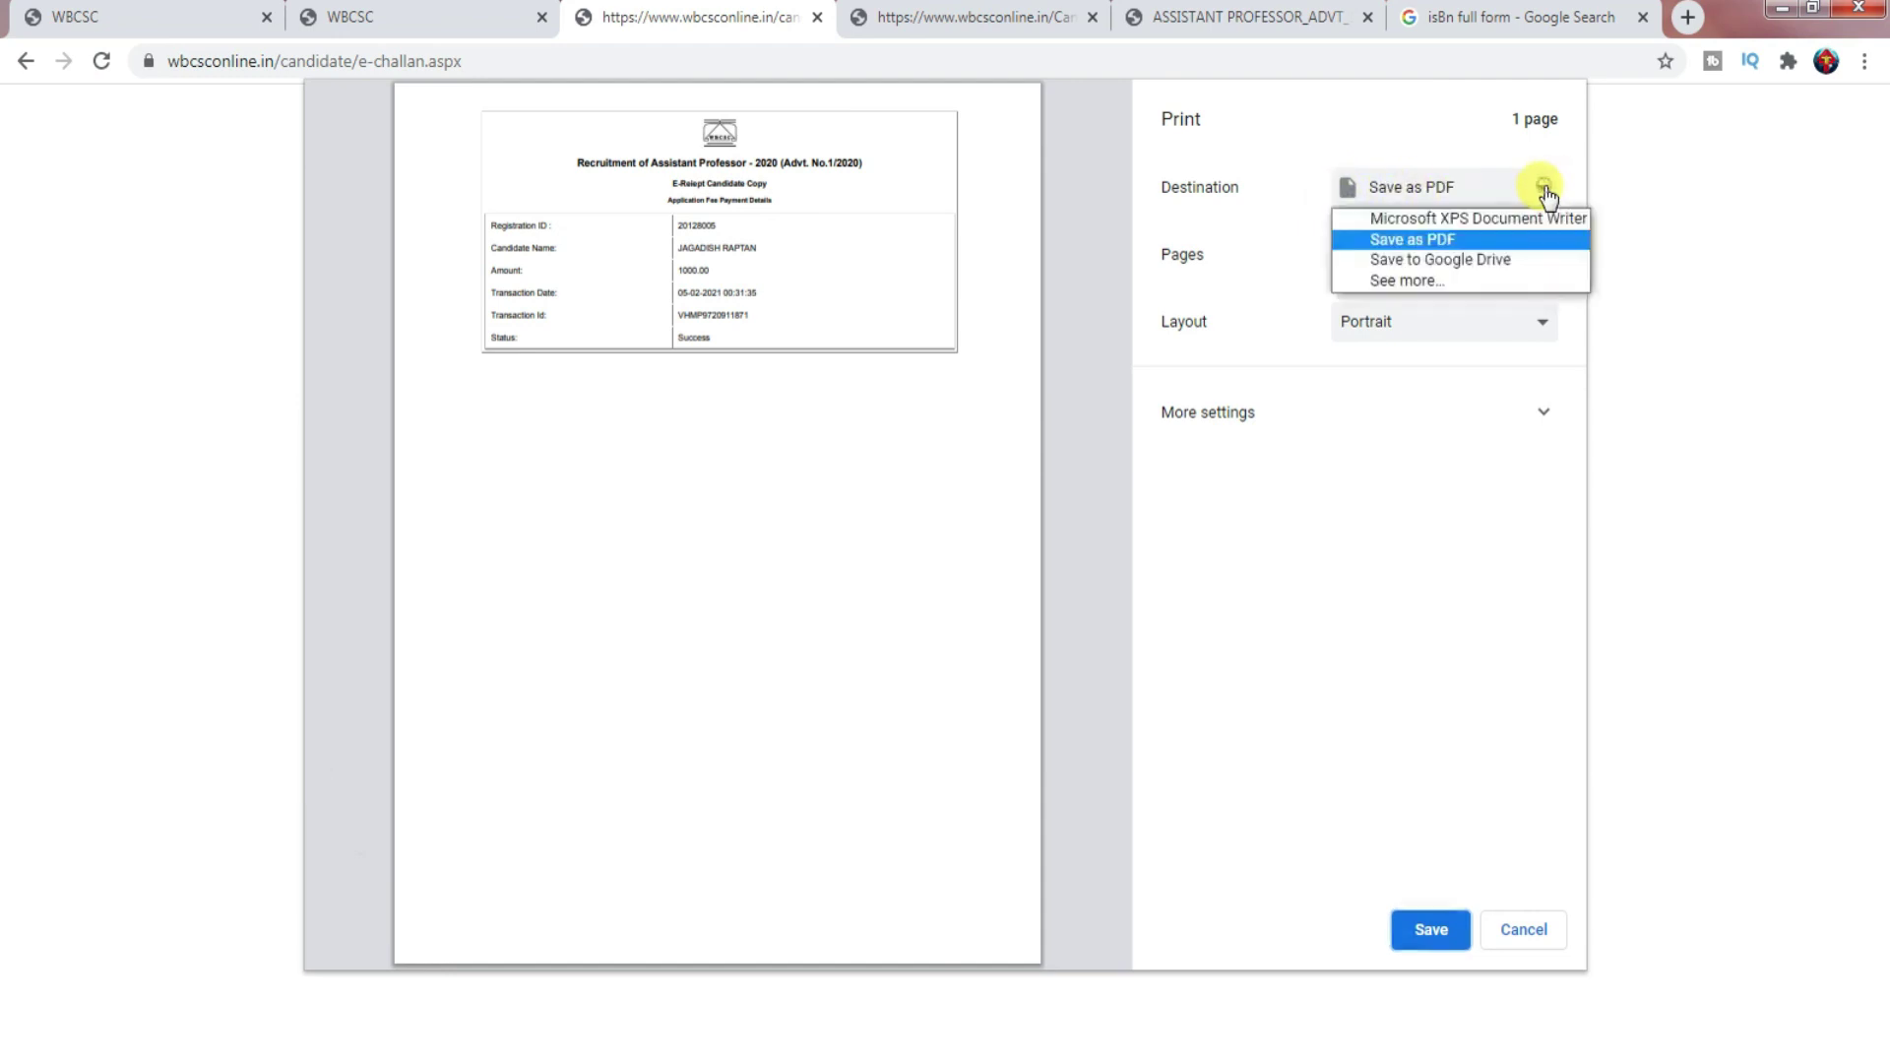
pyautogui.click(1458, 245)
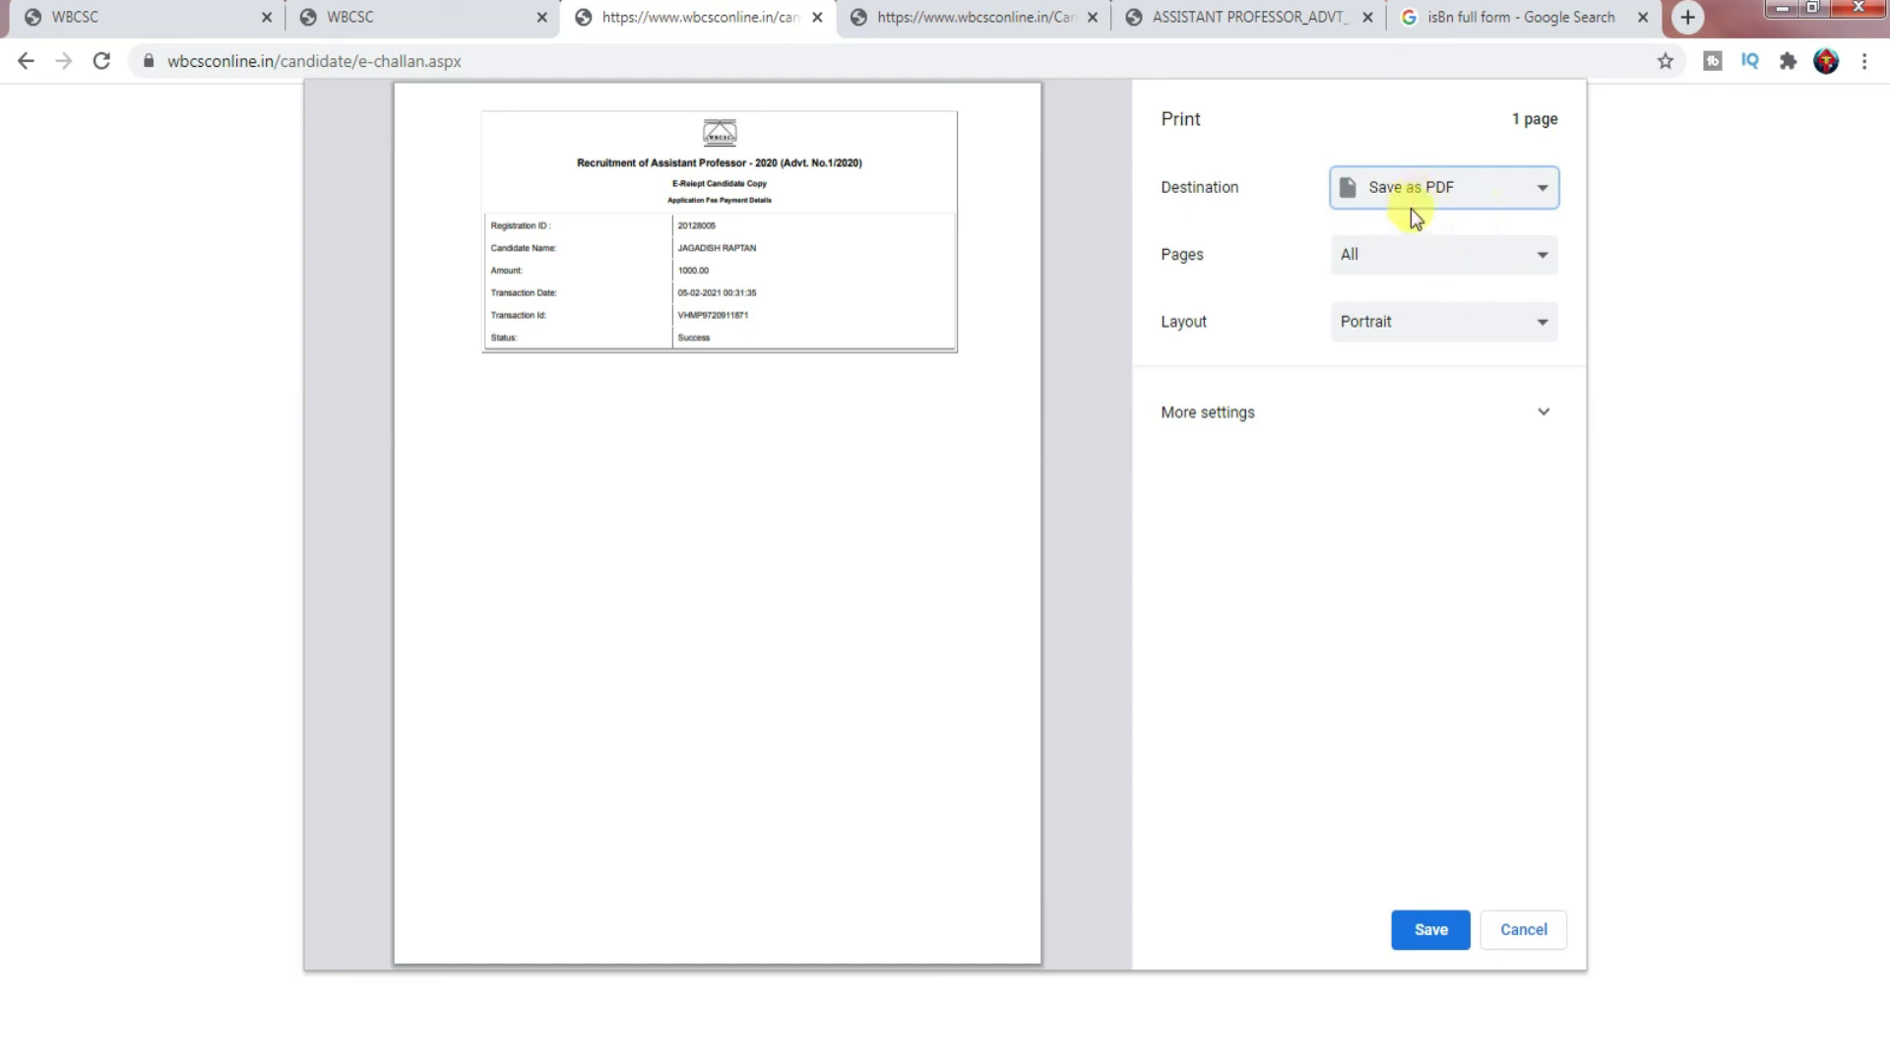
pyautogui.click(1429, 935)
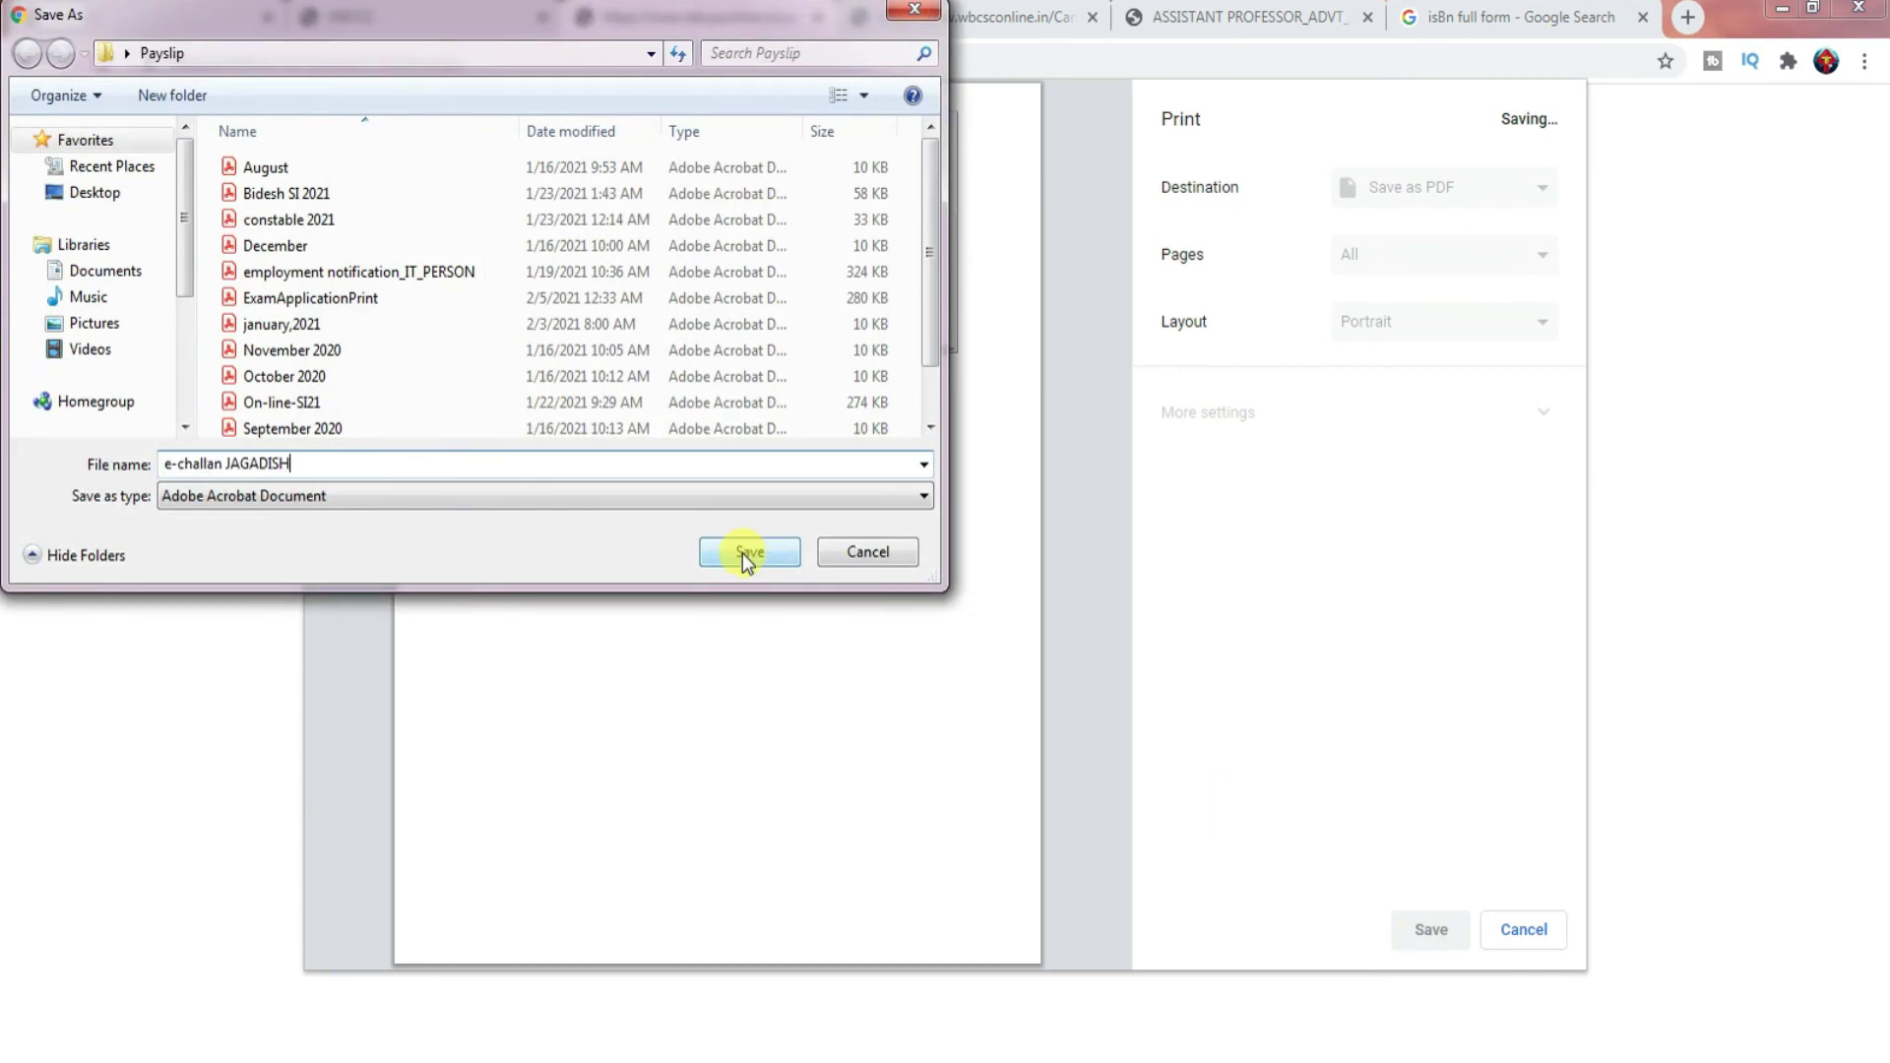
pyautogui.click(743, 556)
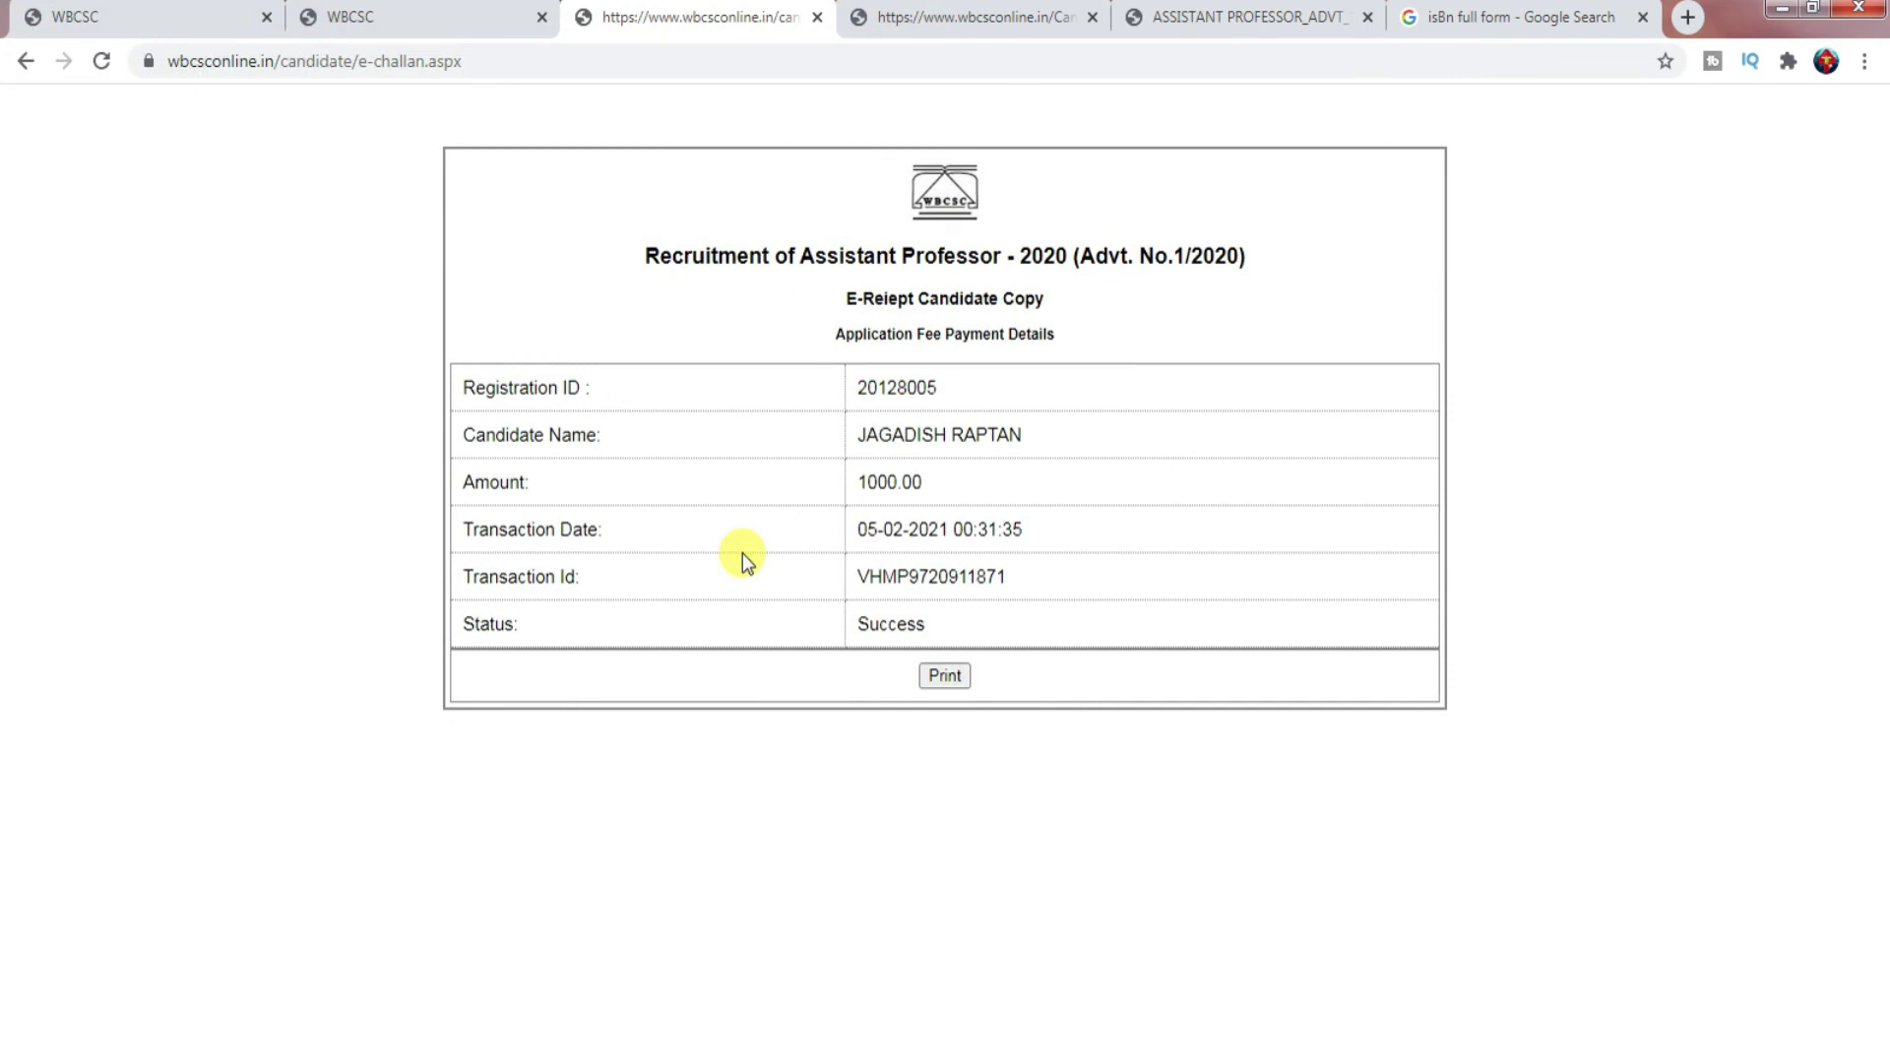
pyautogui.click(943, 17)
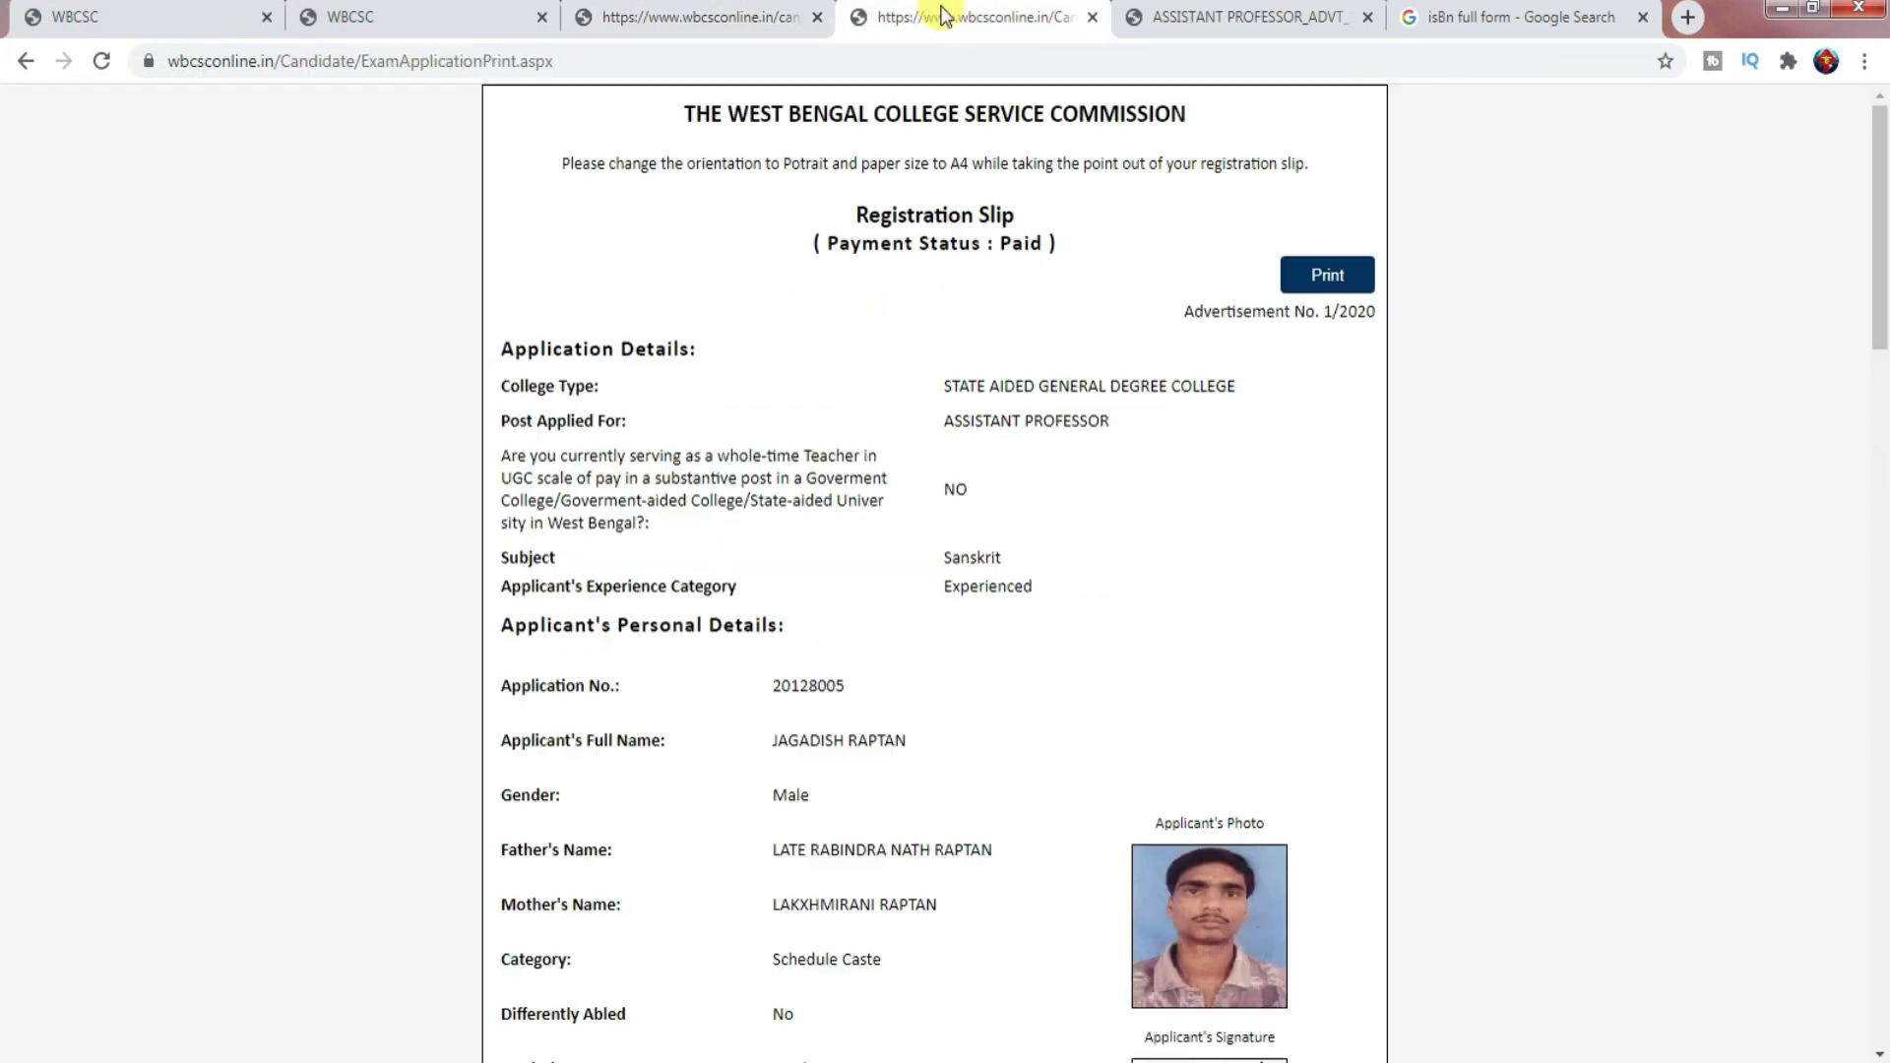